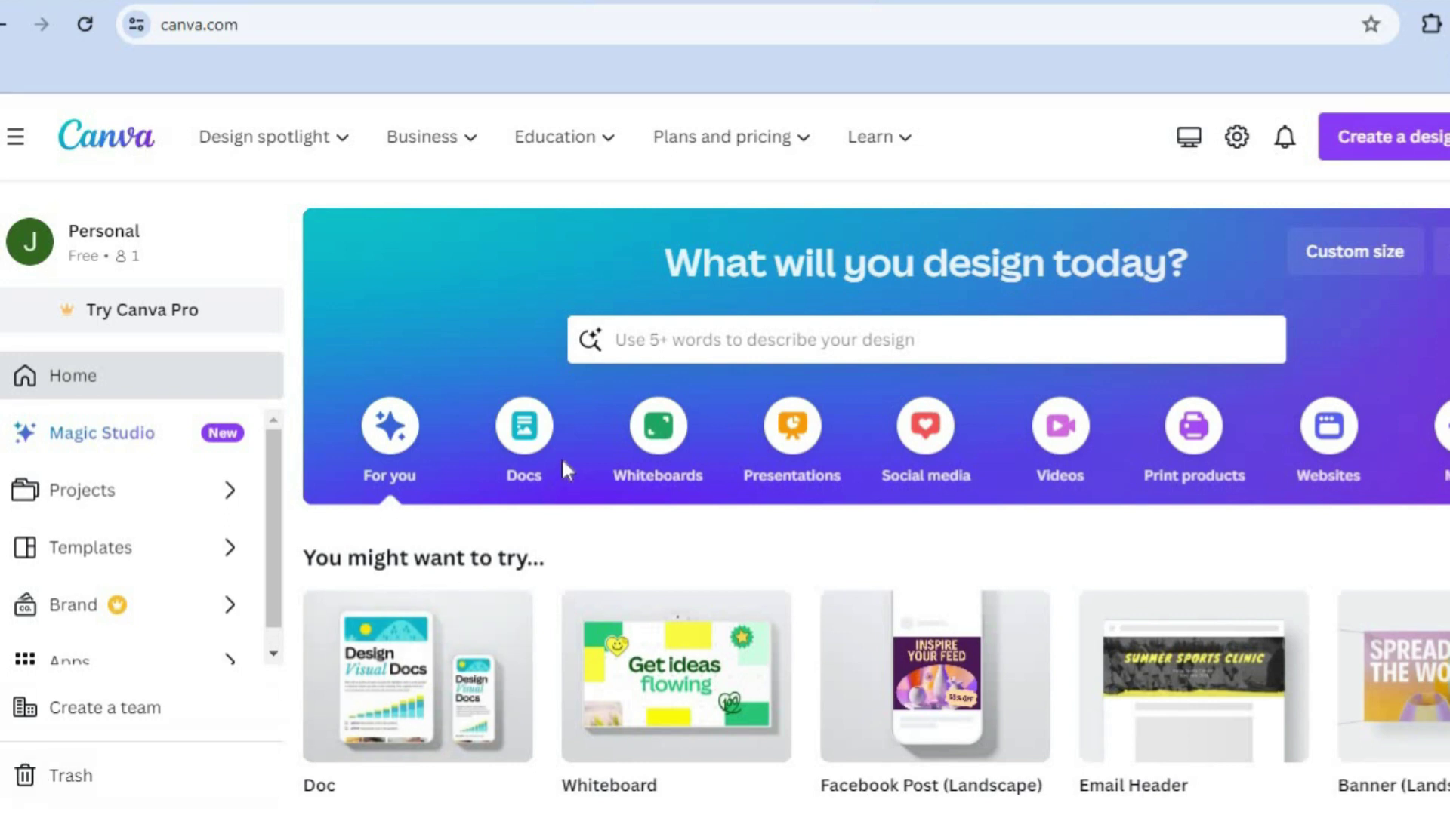
Search the templates for EMAIL and choose the suggested query "email news letter"
left_click(689, 347)
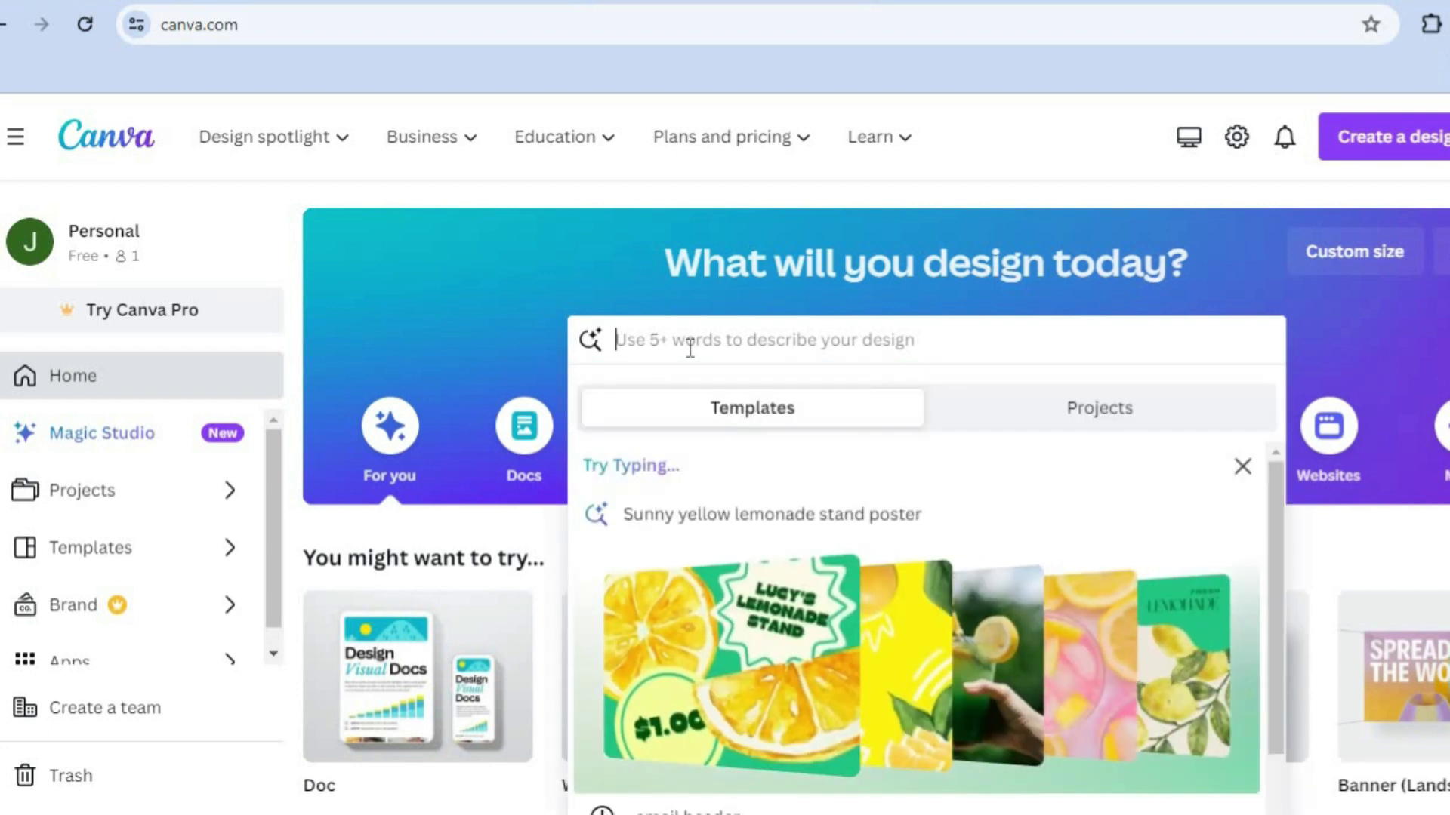
type("E")
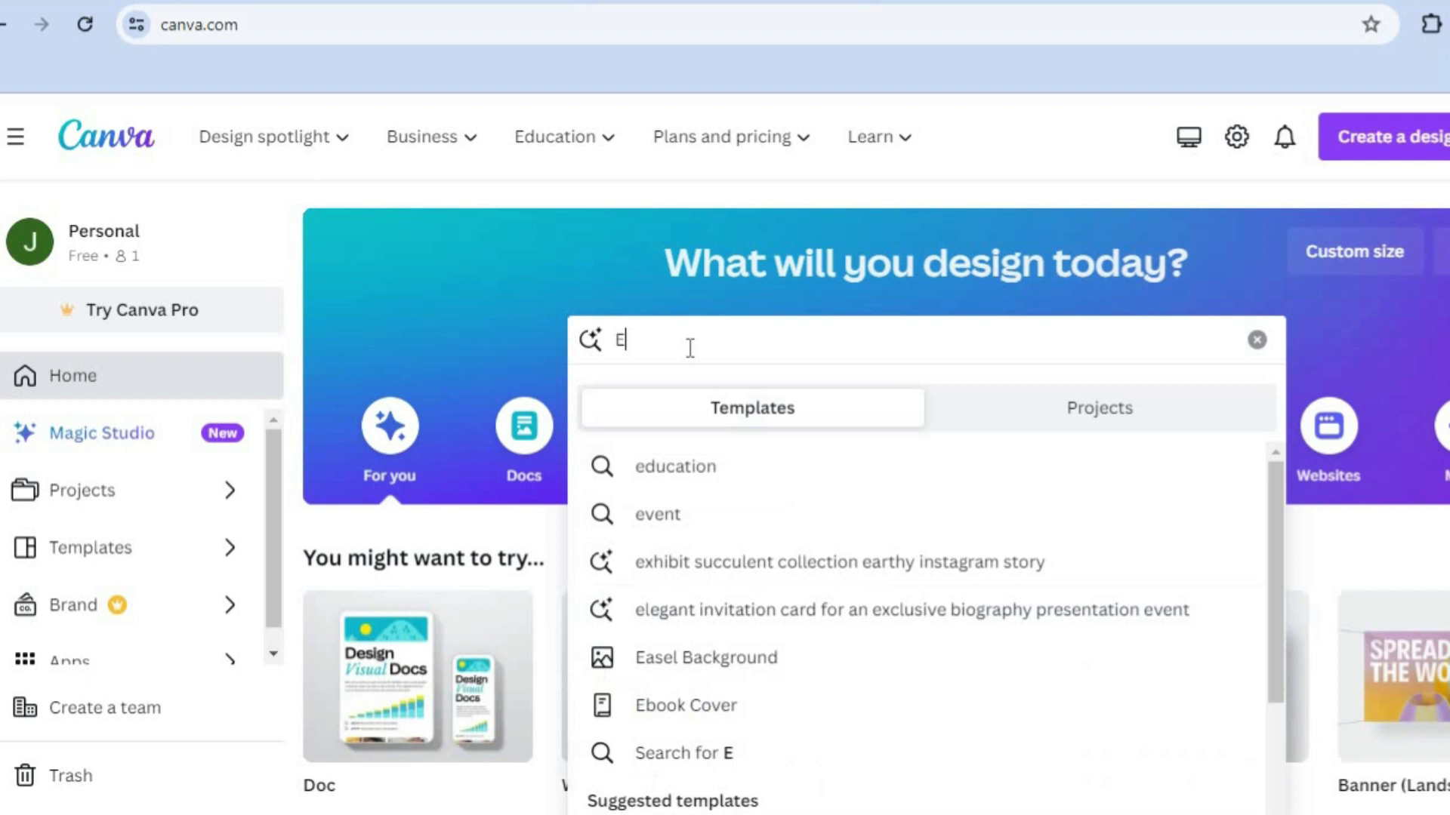
type("MAIL")
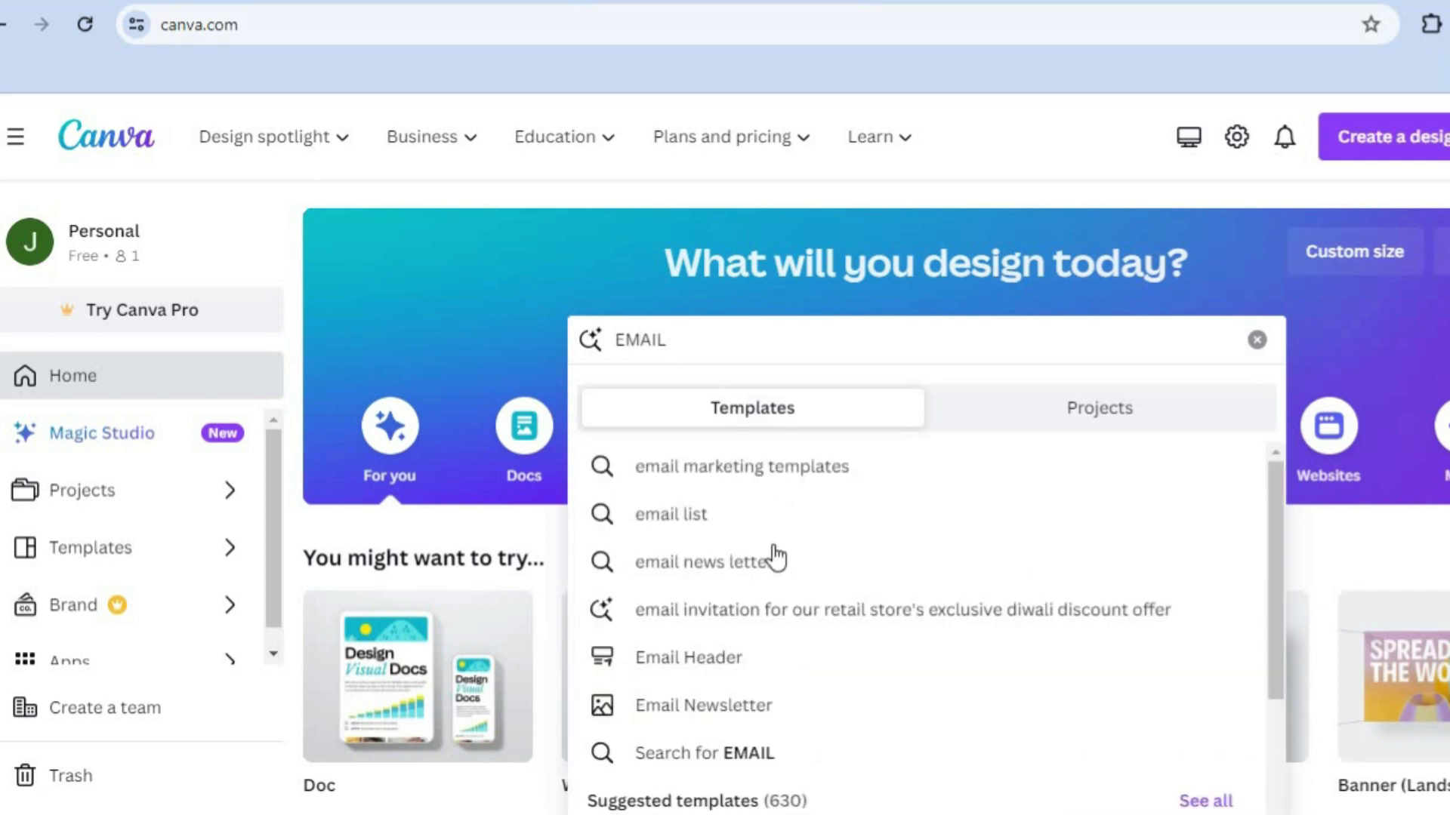
left_click(776, 585)
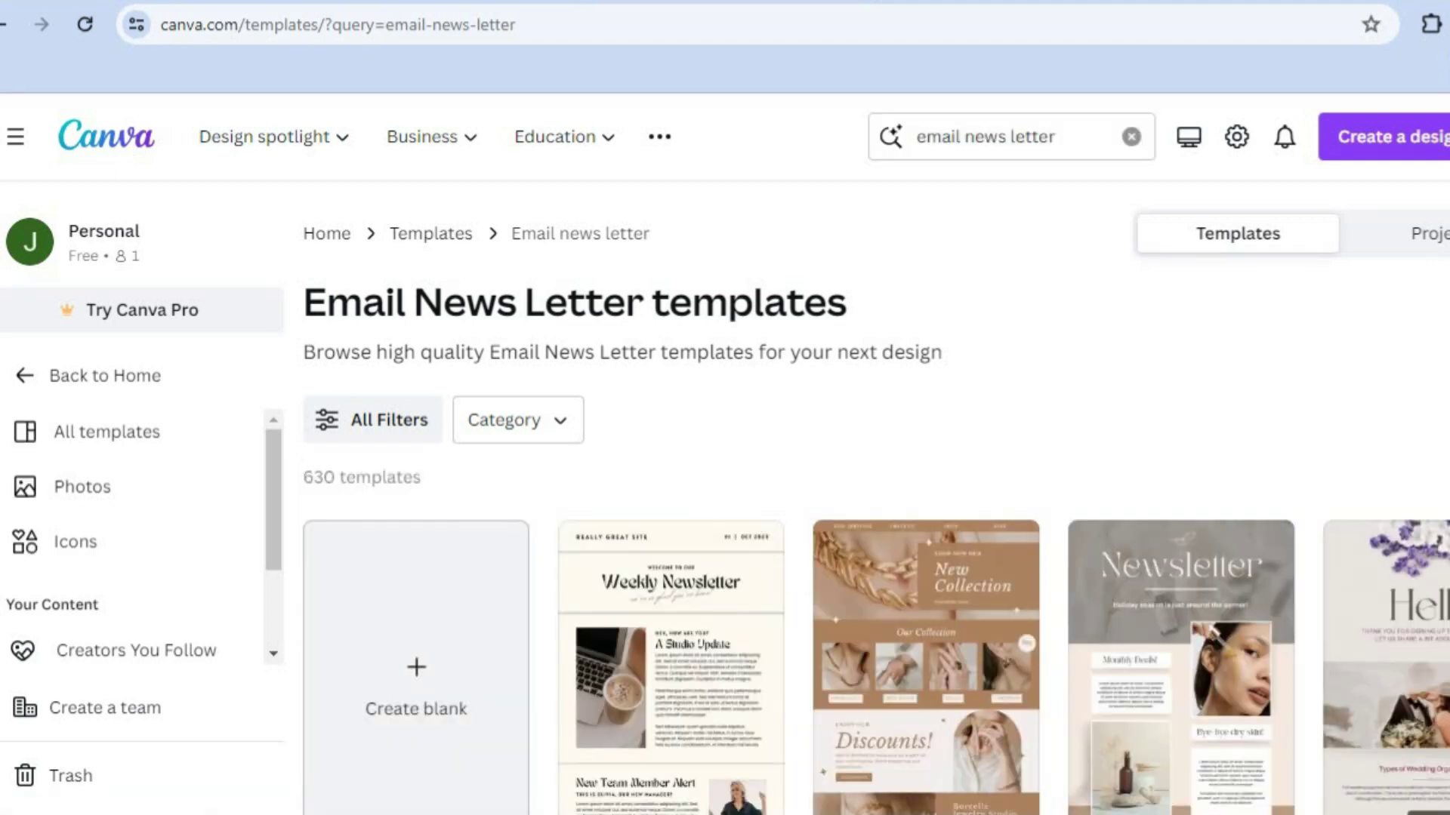
Browse the newsletter templates and open the Pink & Orange Bright Colorful Retro Welcome Email Newsletter
scroll(876, 491, "down", 3)
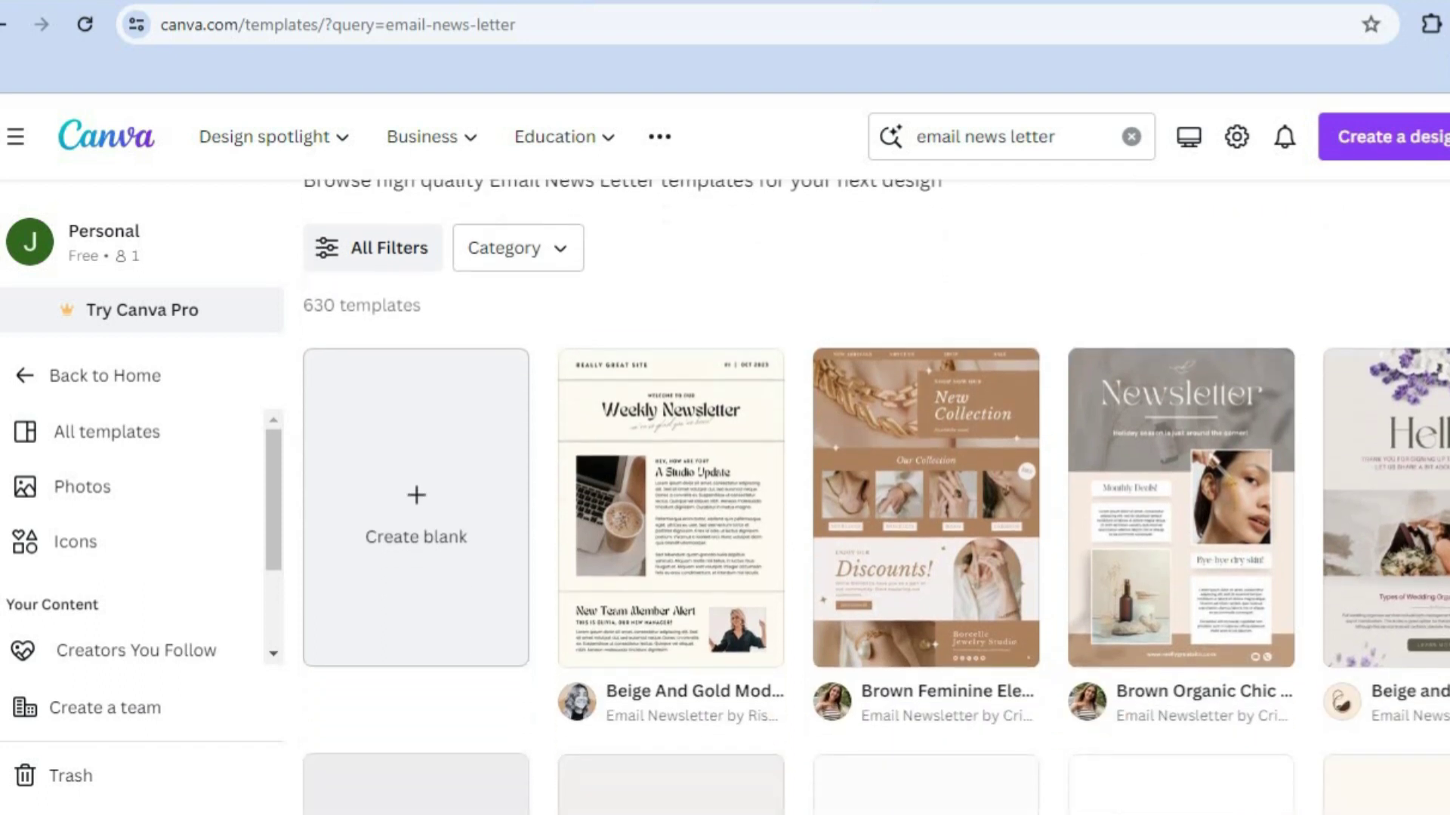
scroll(876, 491, "down", 7)
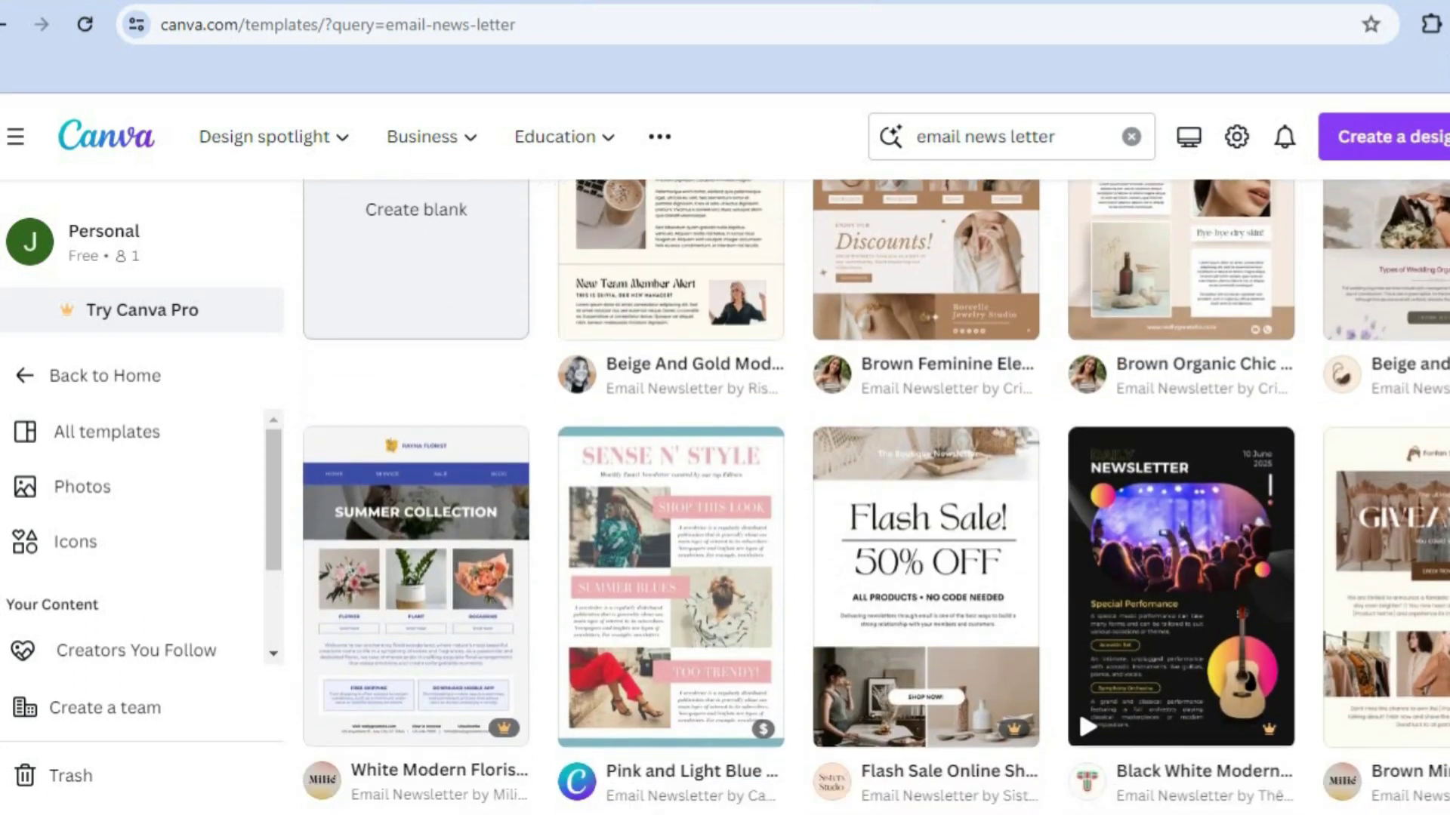
scroll(876, 491, "down", 8)
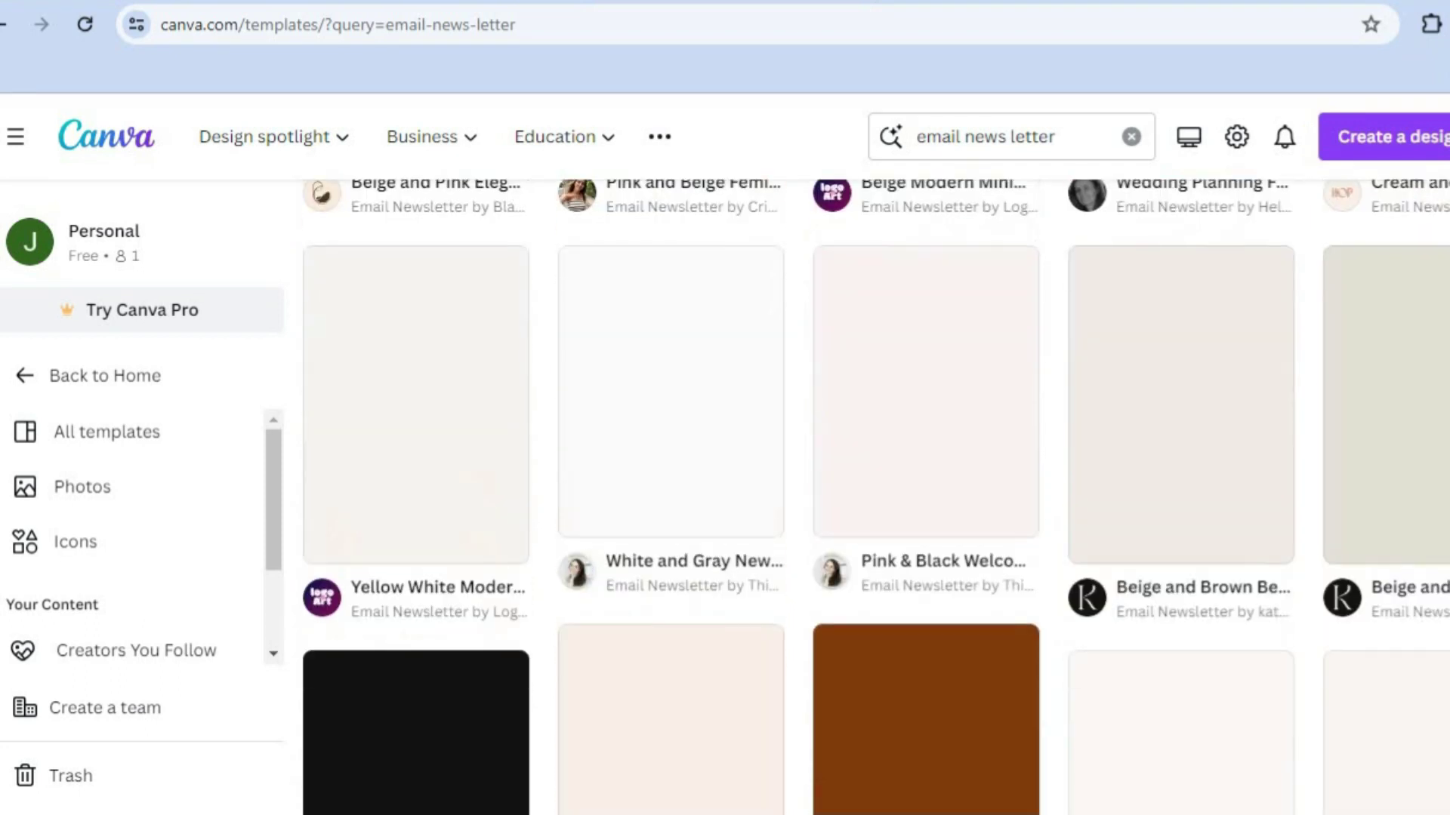
scroll(876, 490, "down", 1)
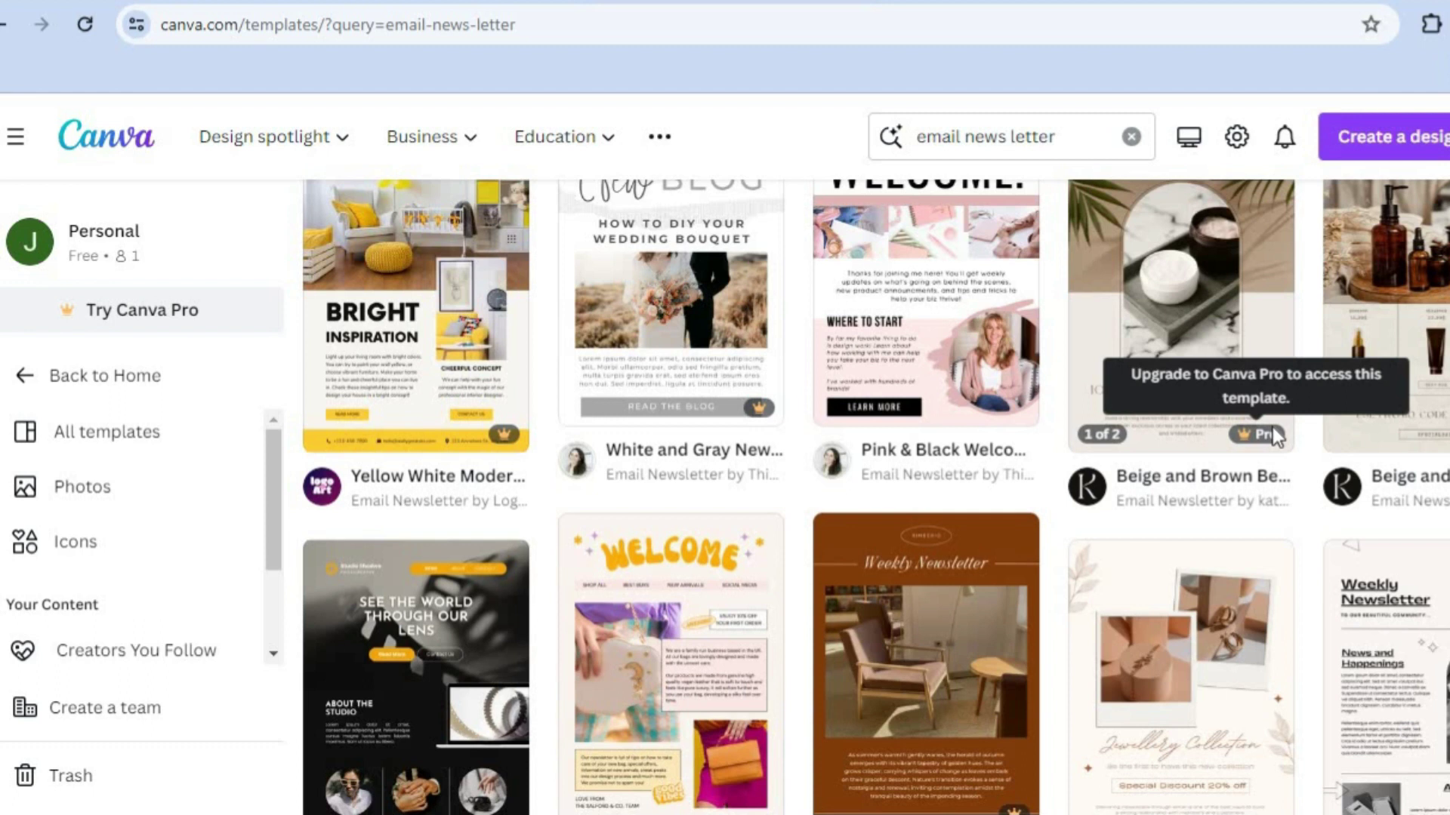
scroll(876, 491, "down", 3)
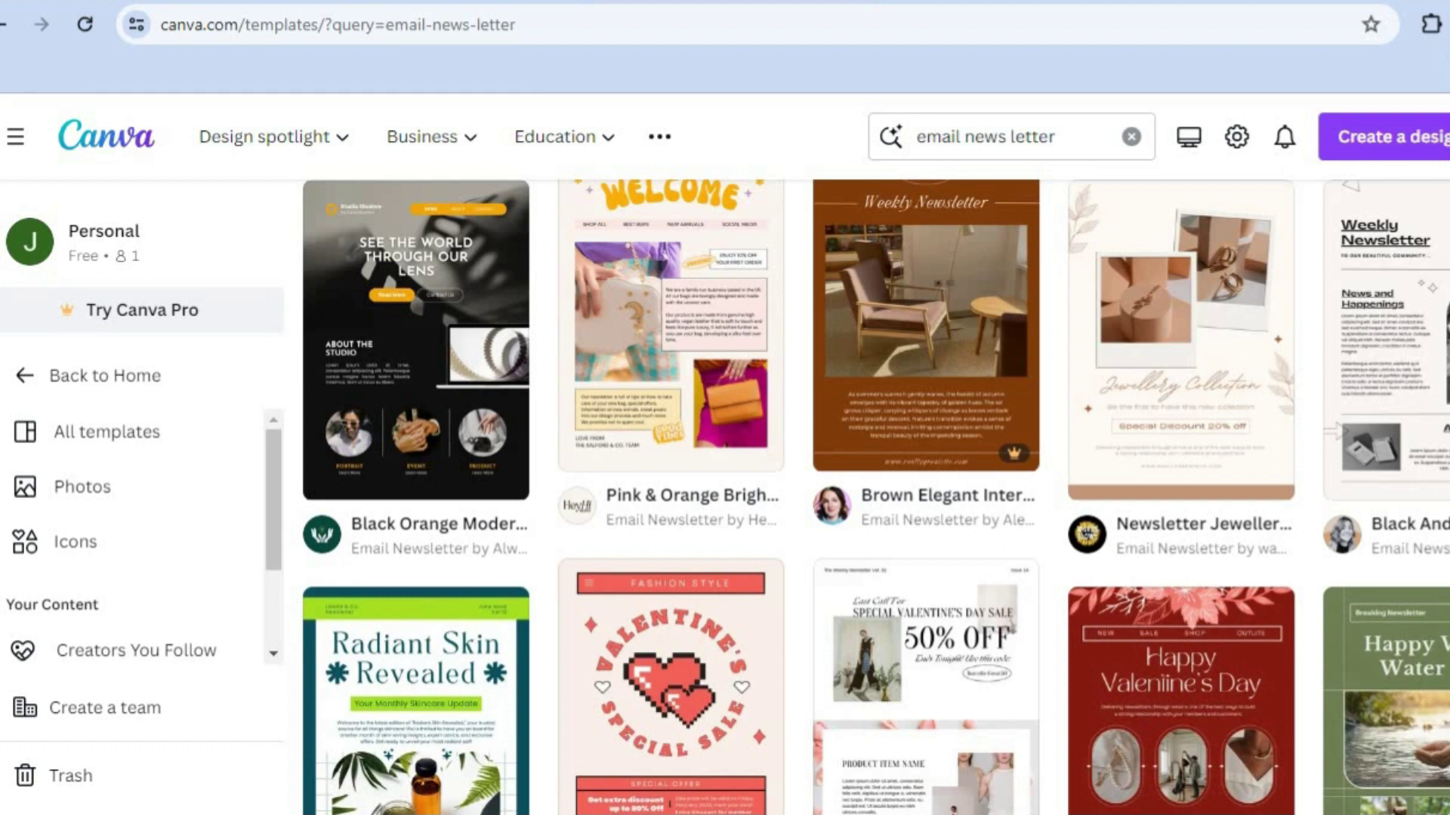
scroll(876, 497, "down", 5)
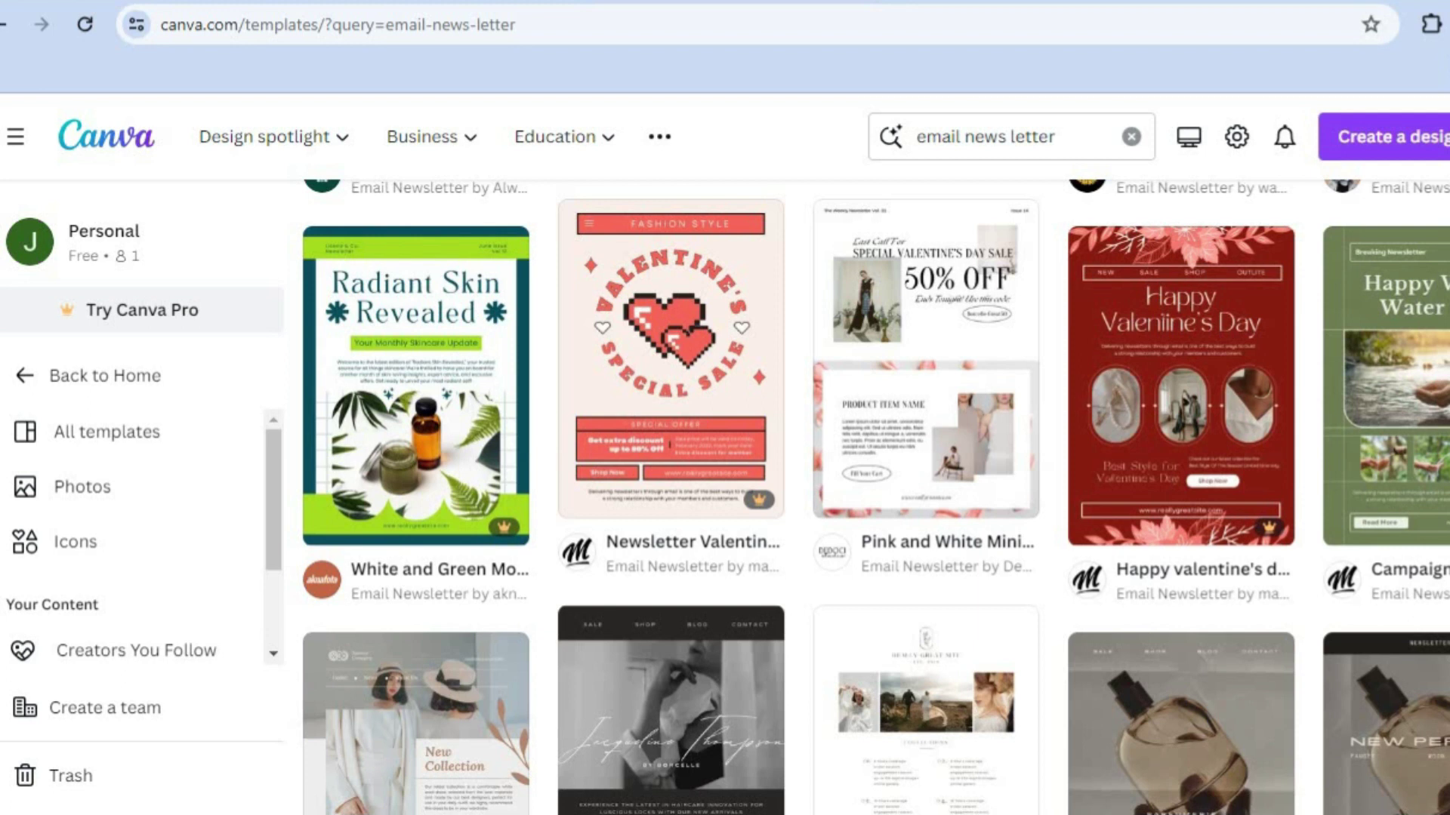
scroll(876, 529, "up", 5)
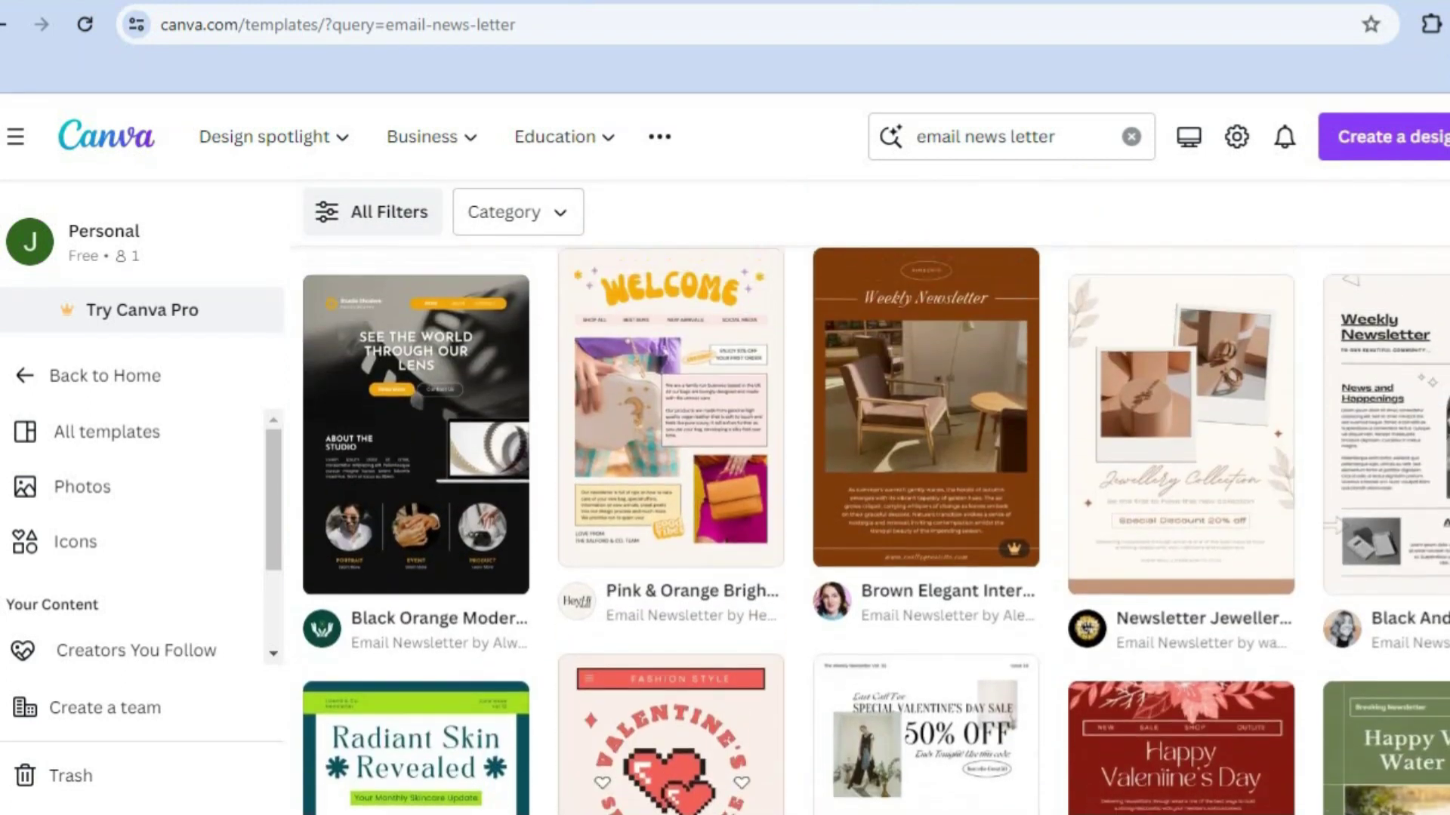
left_click(718, 422)
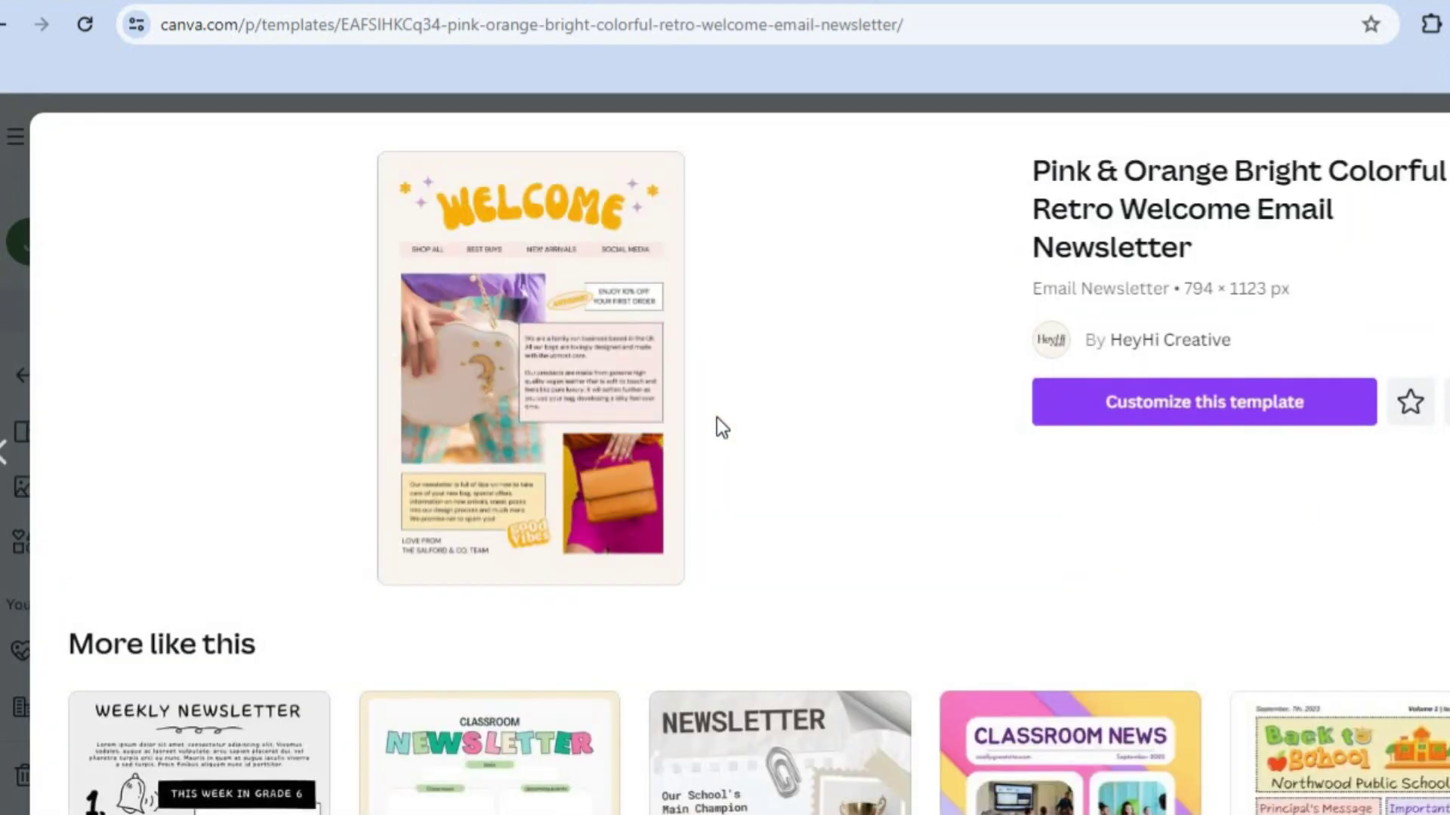
Look through the similar templates and start customizing the previewed pink and orange welcome newsletter
scroll(740, 453, "down", 8)
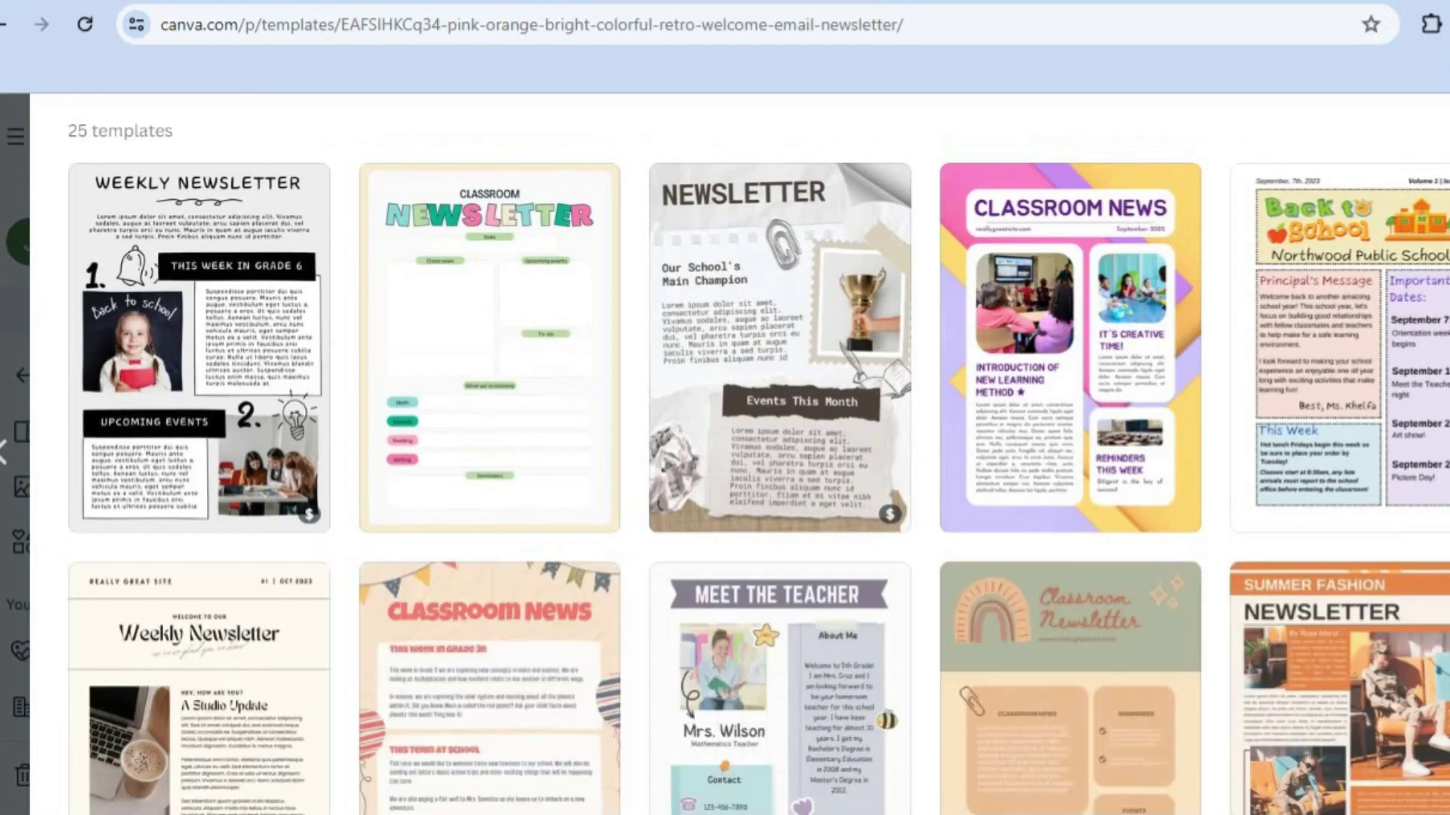
scroll(740, 453, "down", 8)
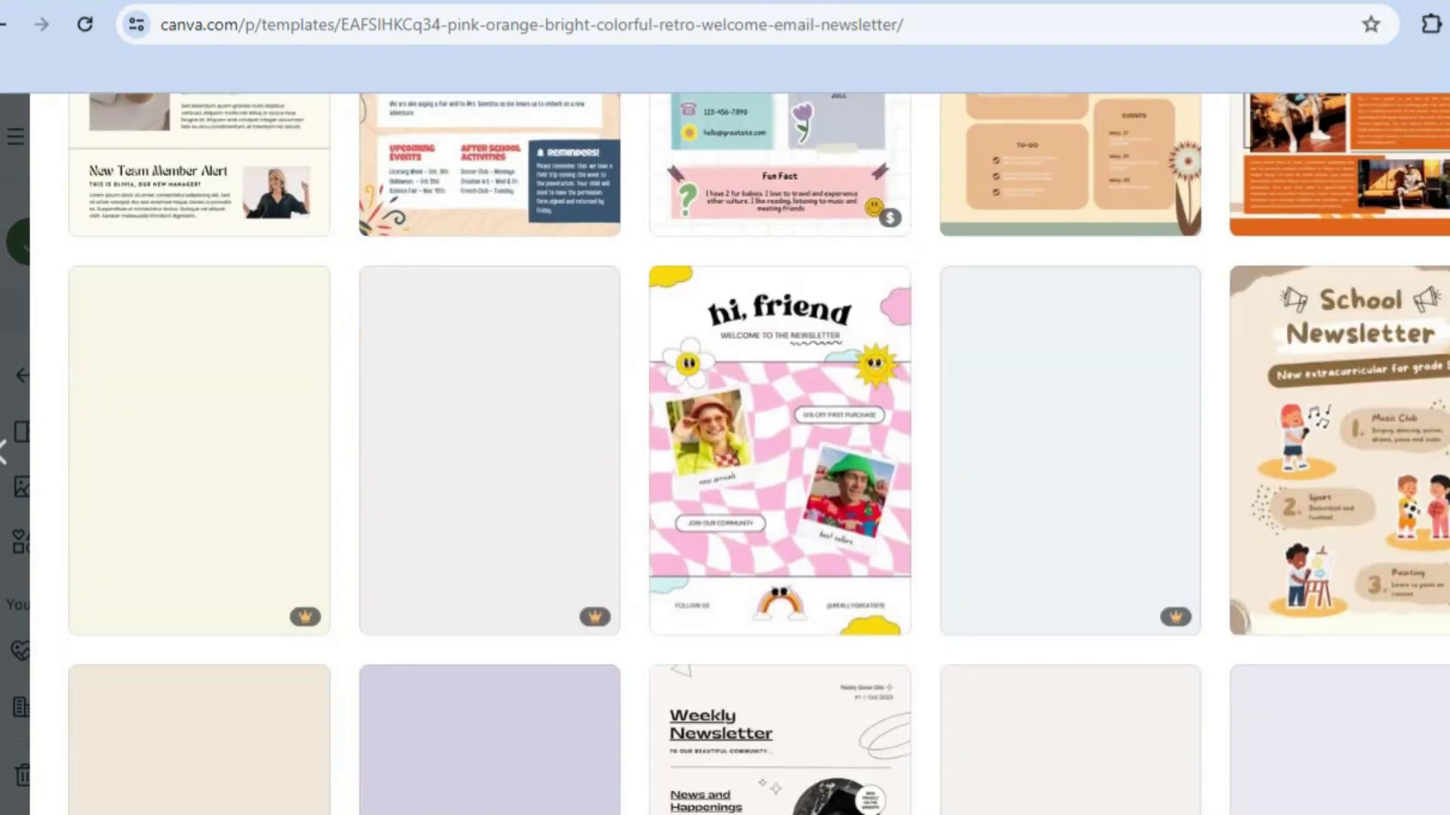
scroll(740, 453, "up", 15)
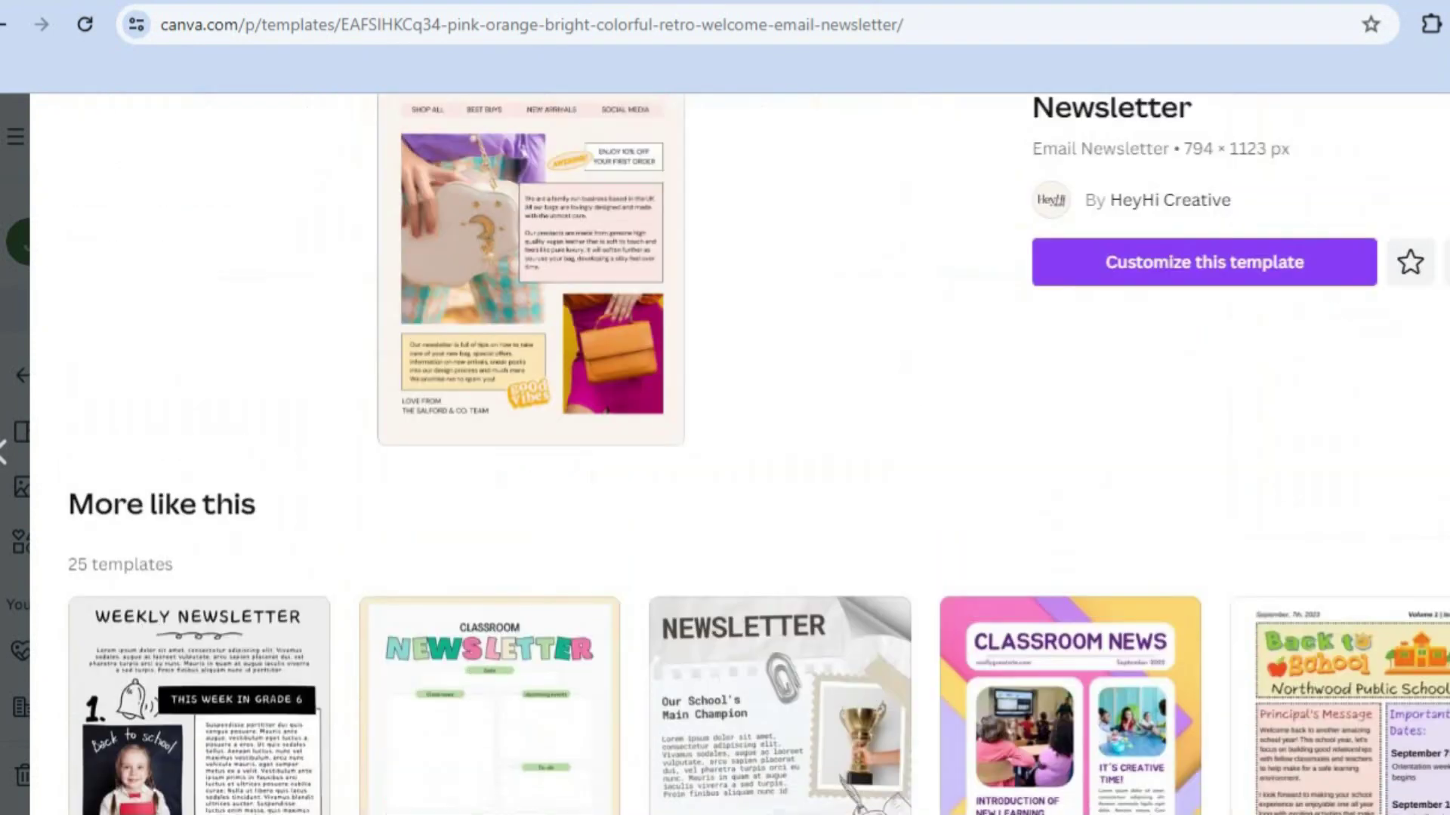
left_click(1192, 286)
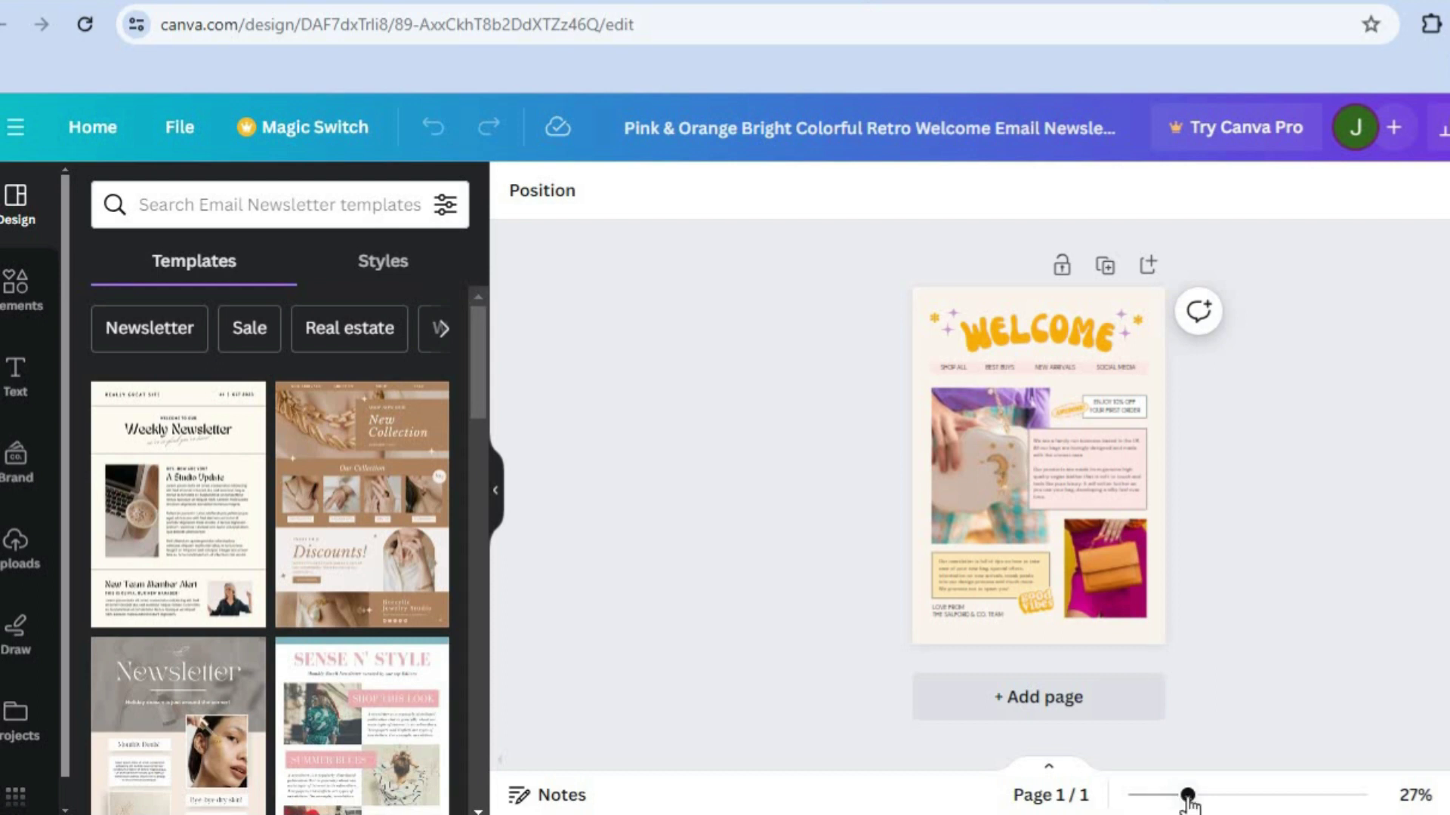
Replace the newsletter's WELCOME heading with the text TUTORIALS
left_click_drag(1191, 802, 1225, 802)
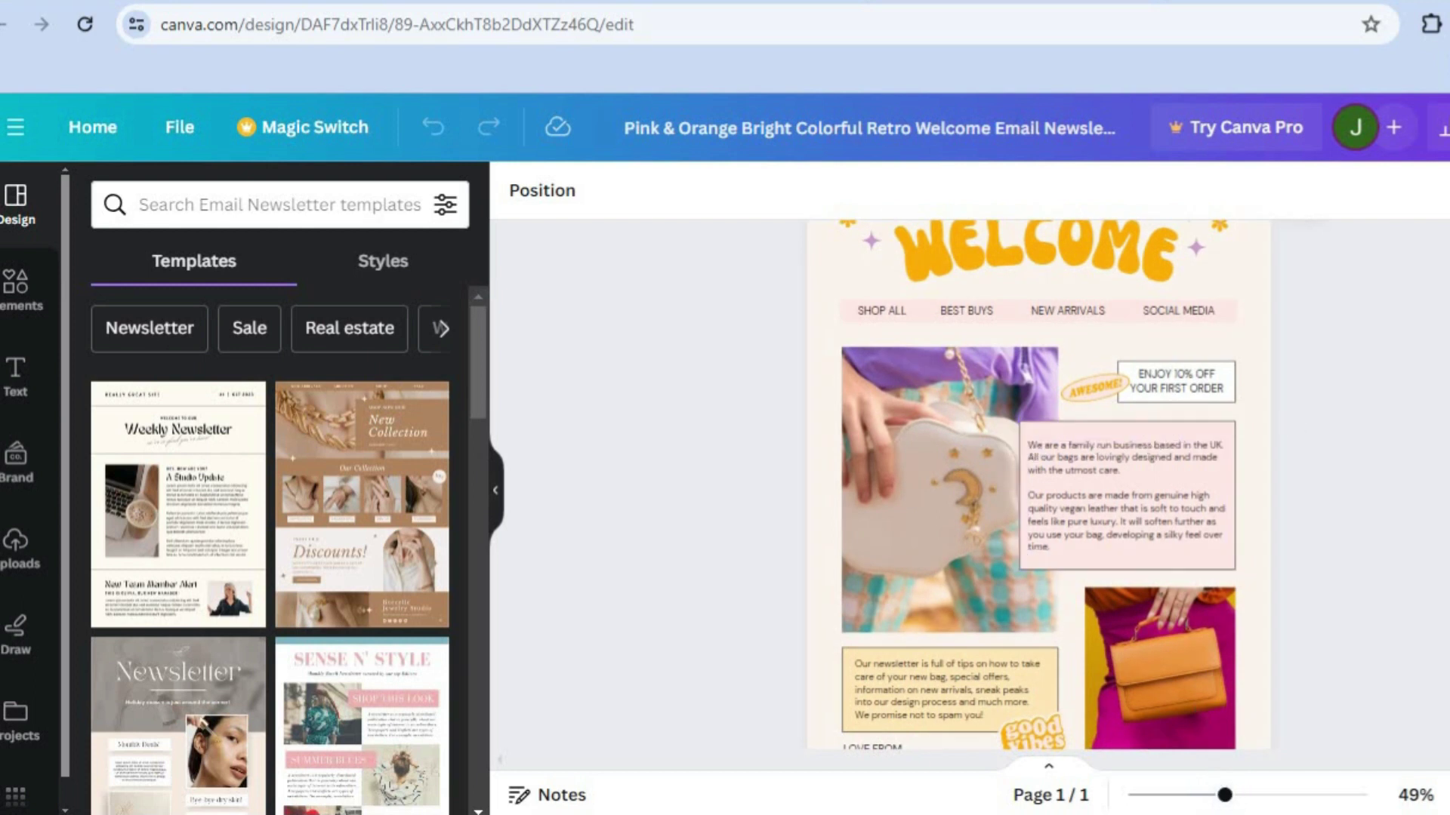
scroll(1038, 483, "up", 3)
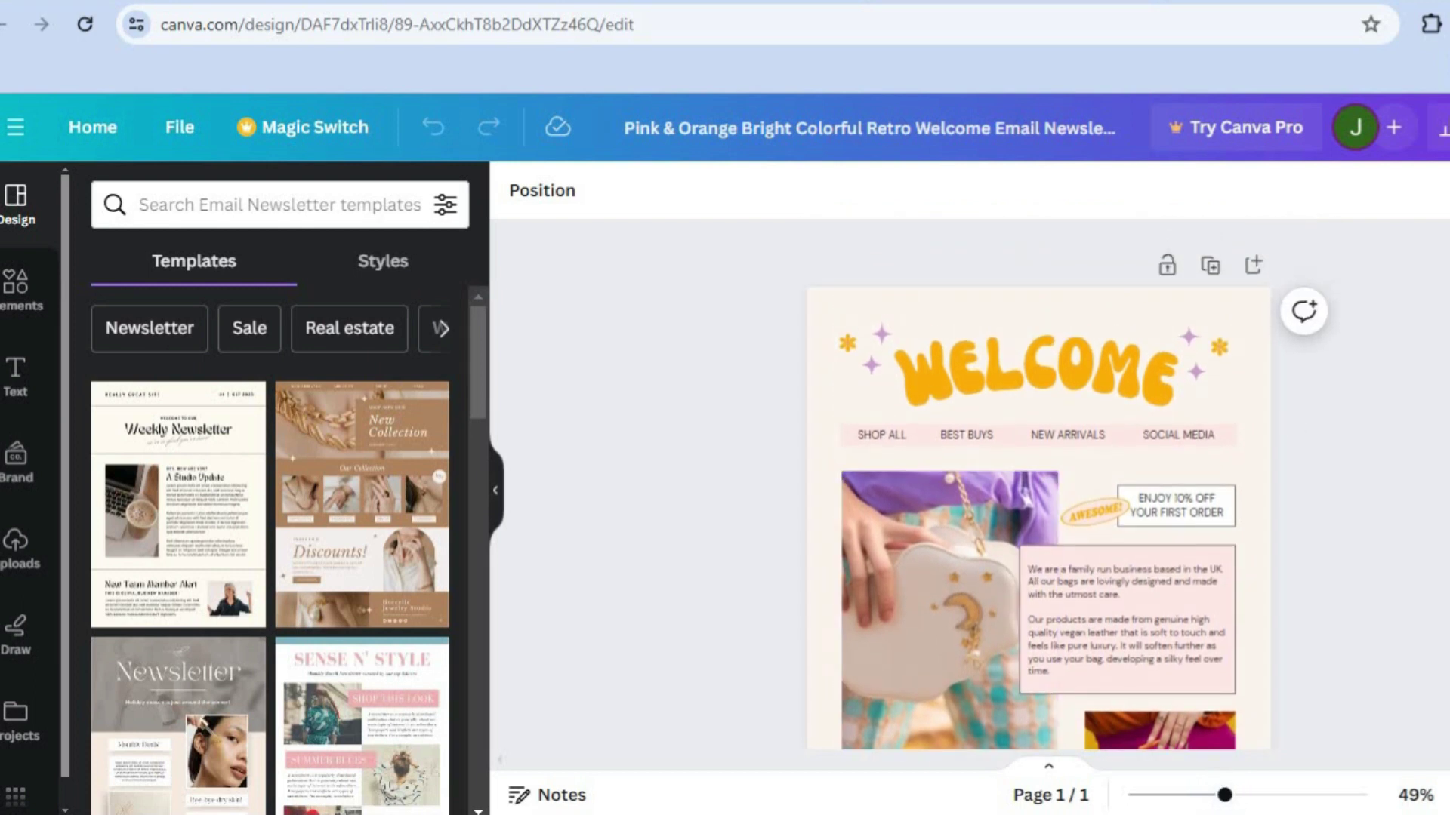
scroll(1038, 483, "down", 3)
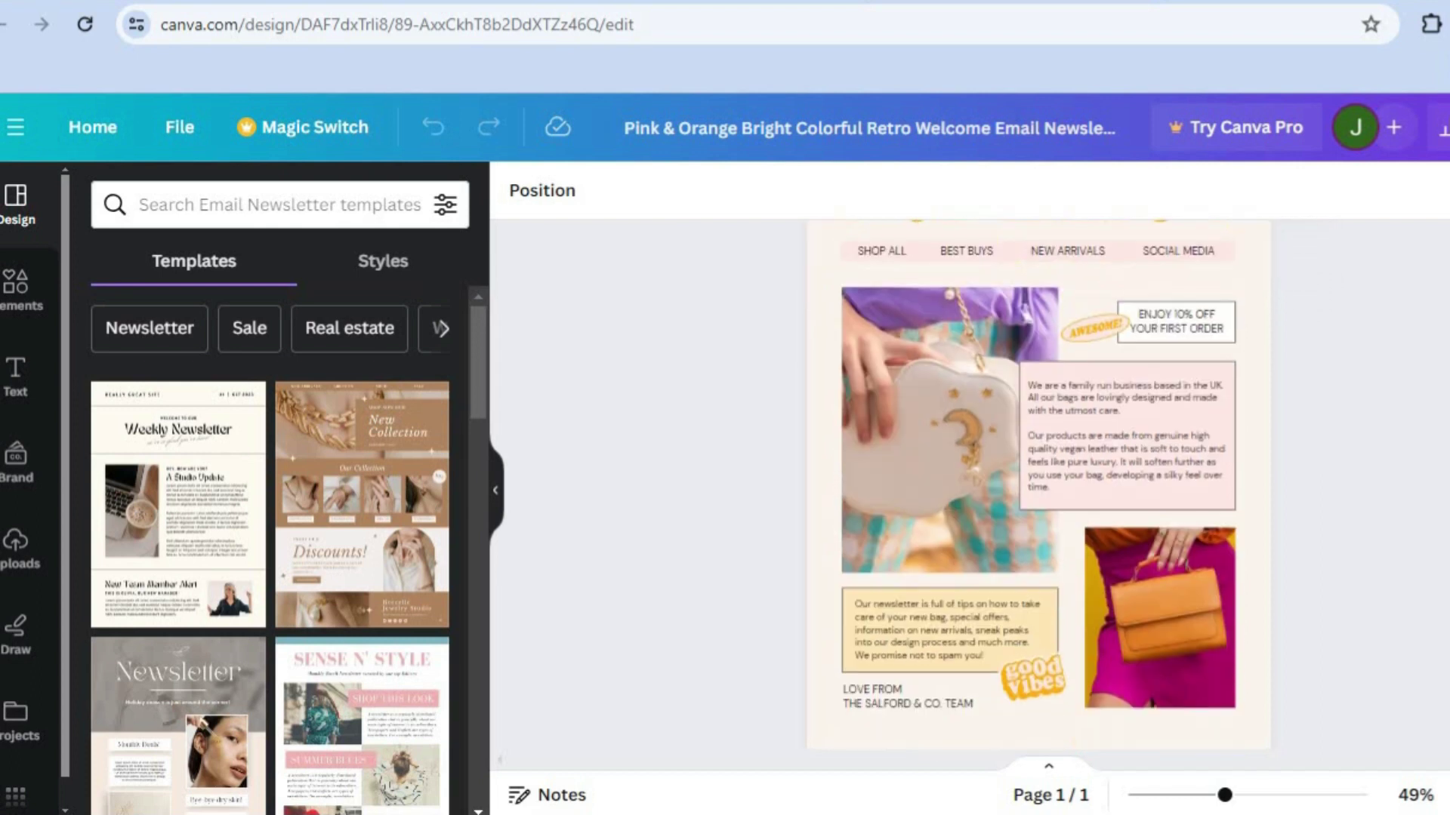
scroll(1038, 483, "up", 1)
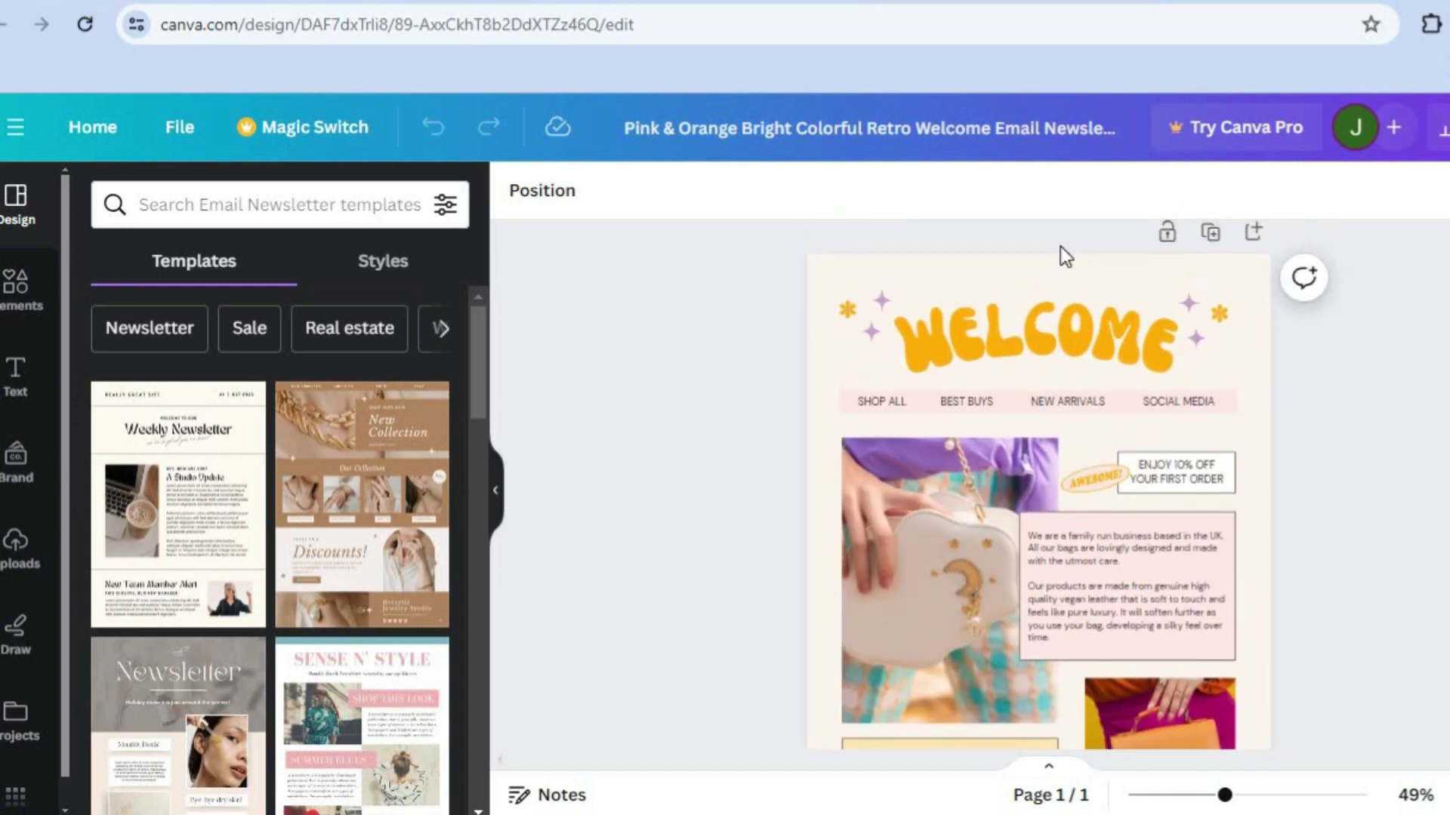
left_click(1018, 337)
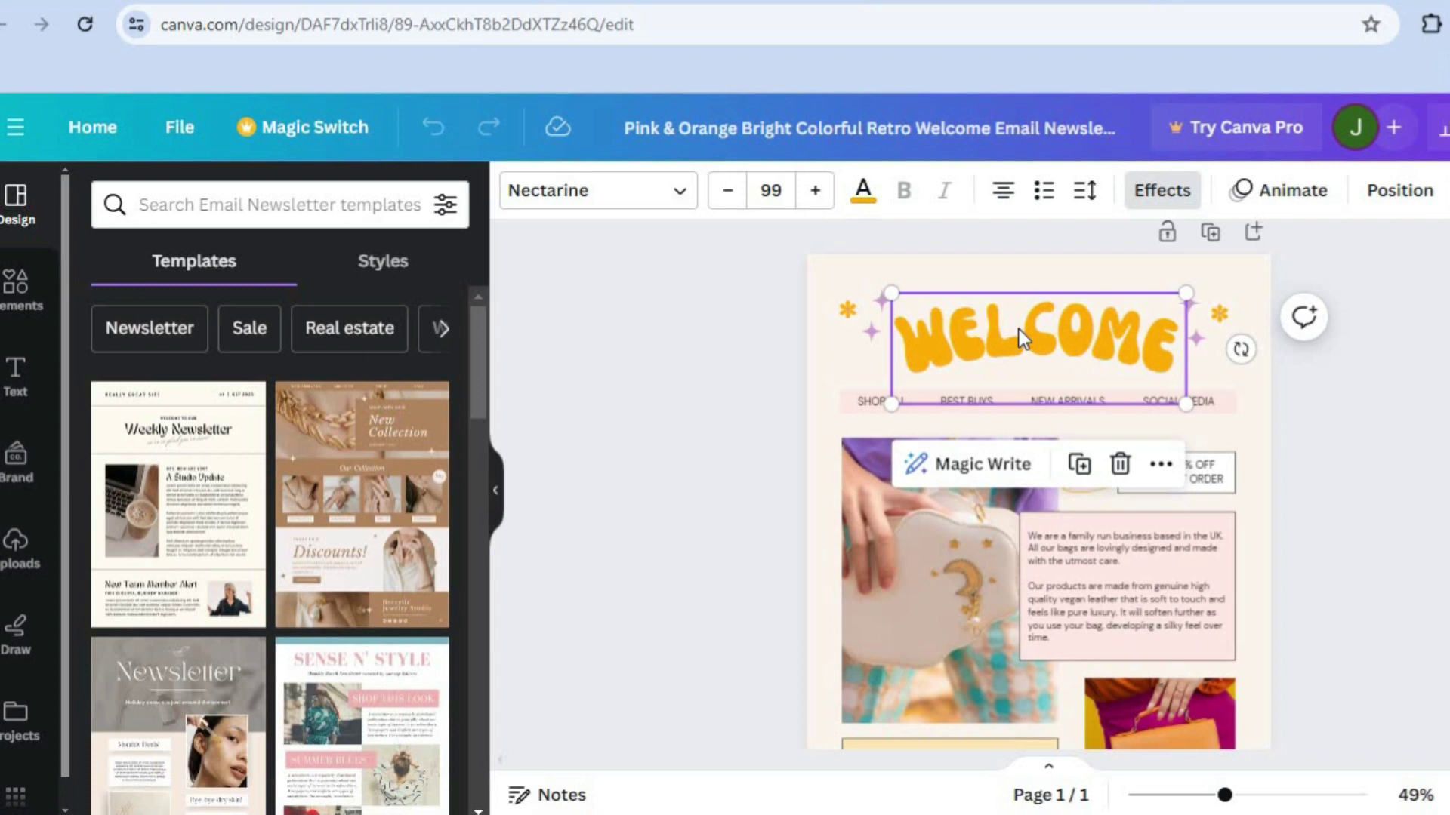
left_click(1018, 329)
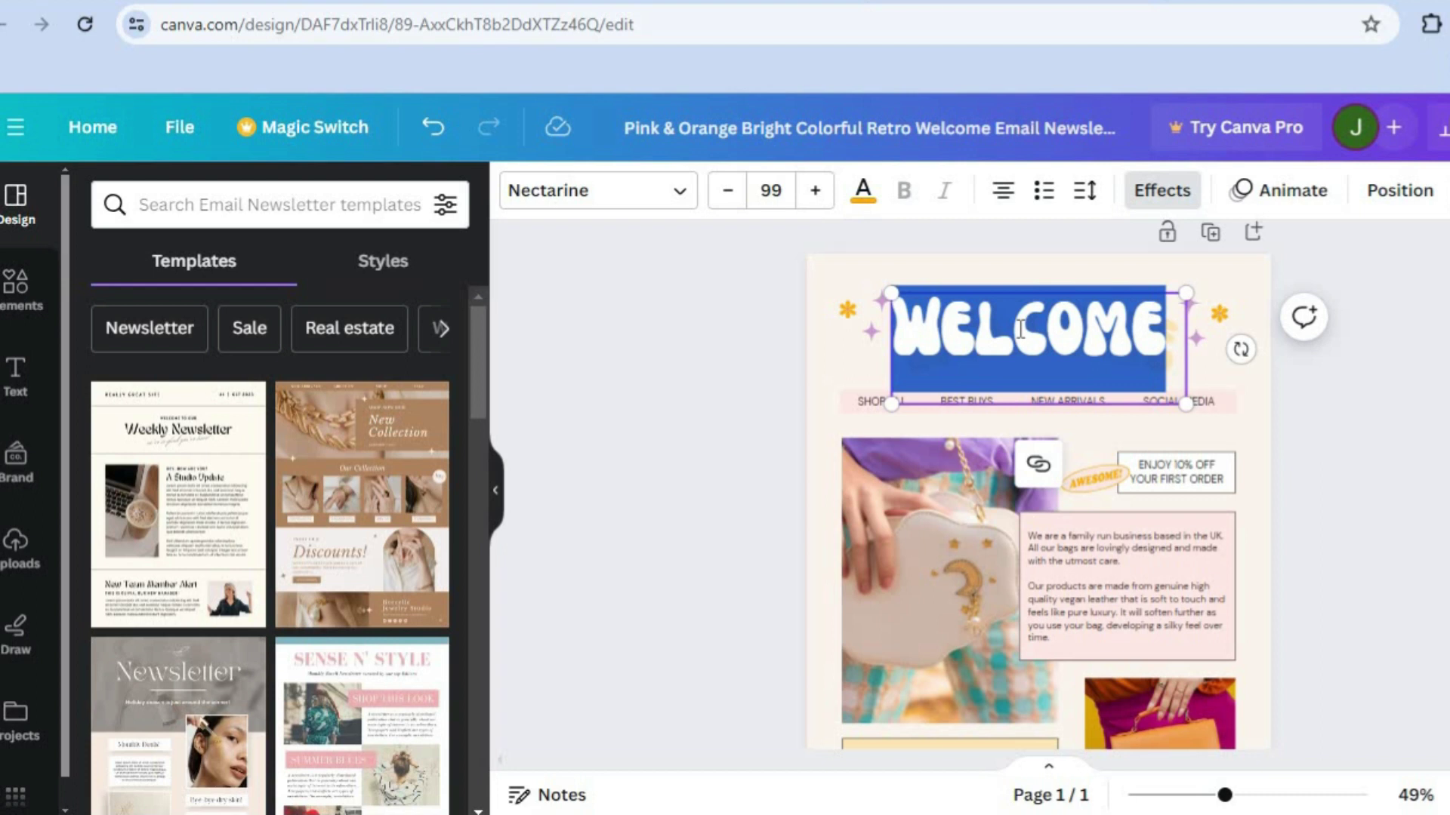
type("TUTO")
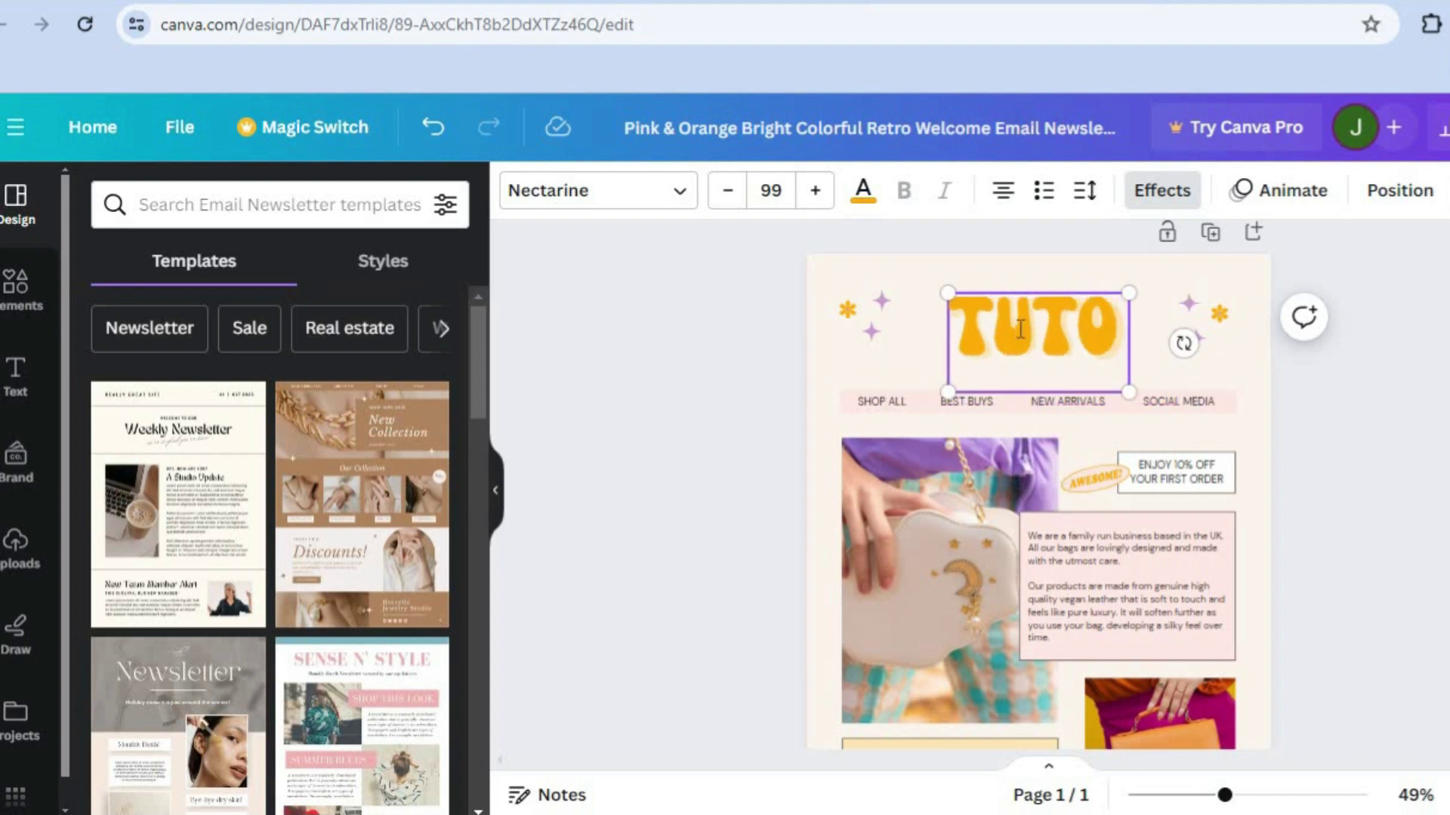
type("RIALS")
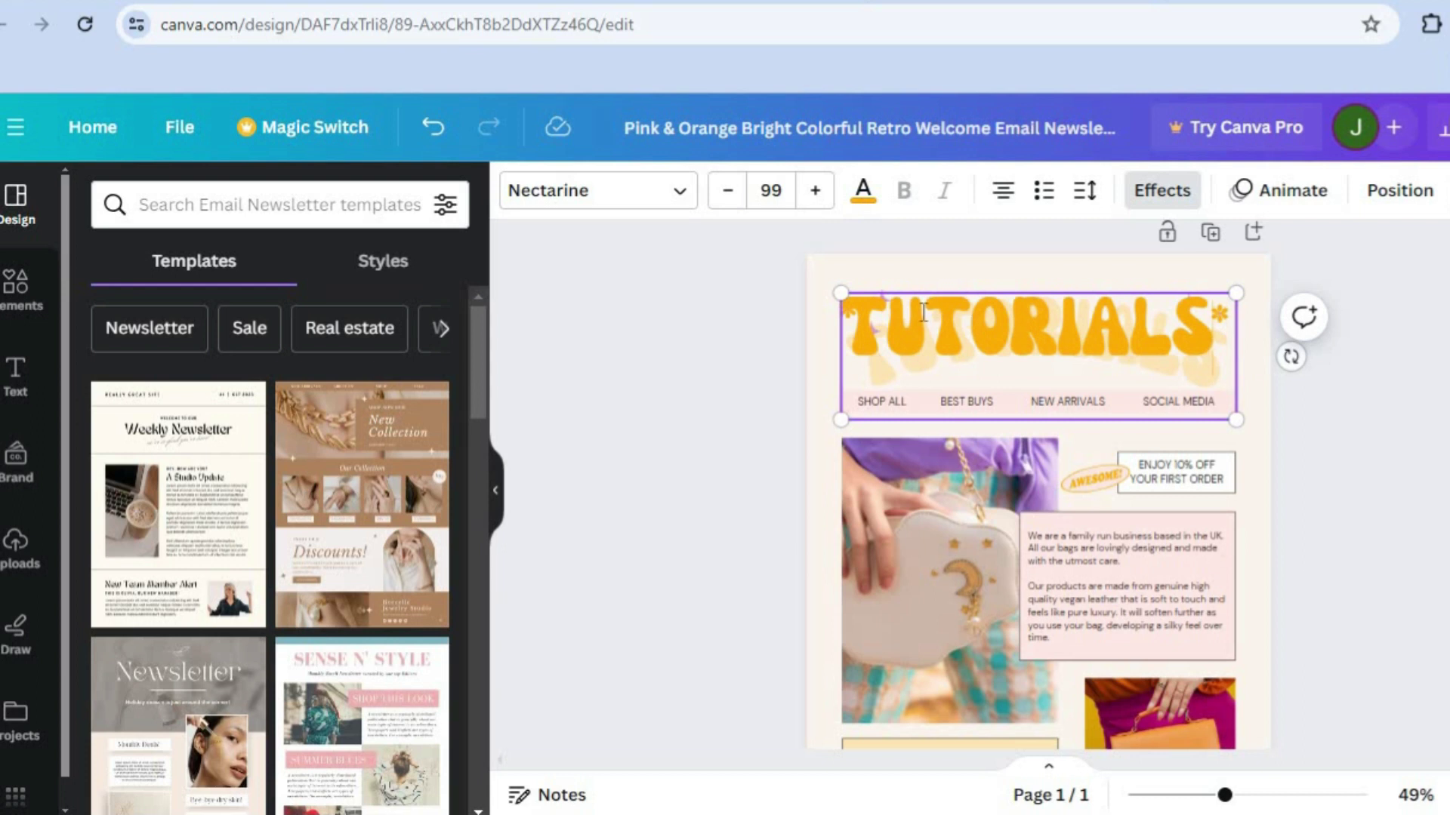
Recolor the TUTORIALS heading from the document colors to light purple and apply the color change to all
left_click(865, 198)
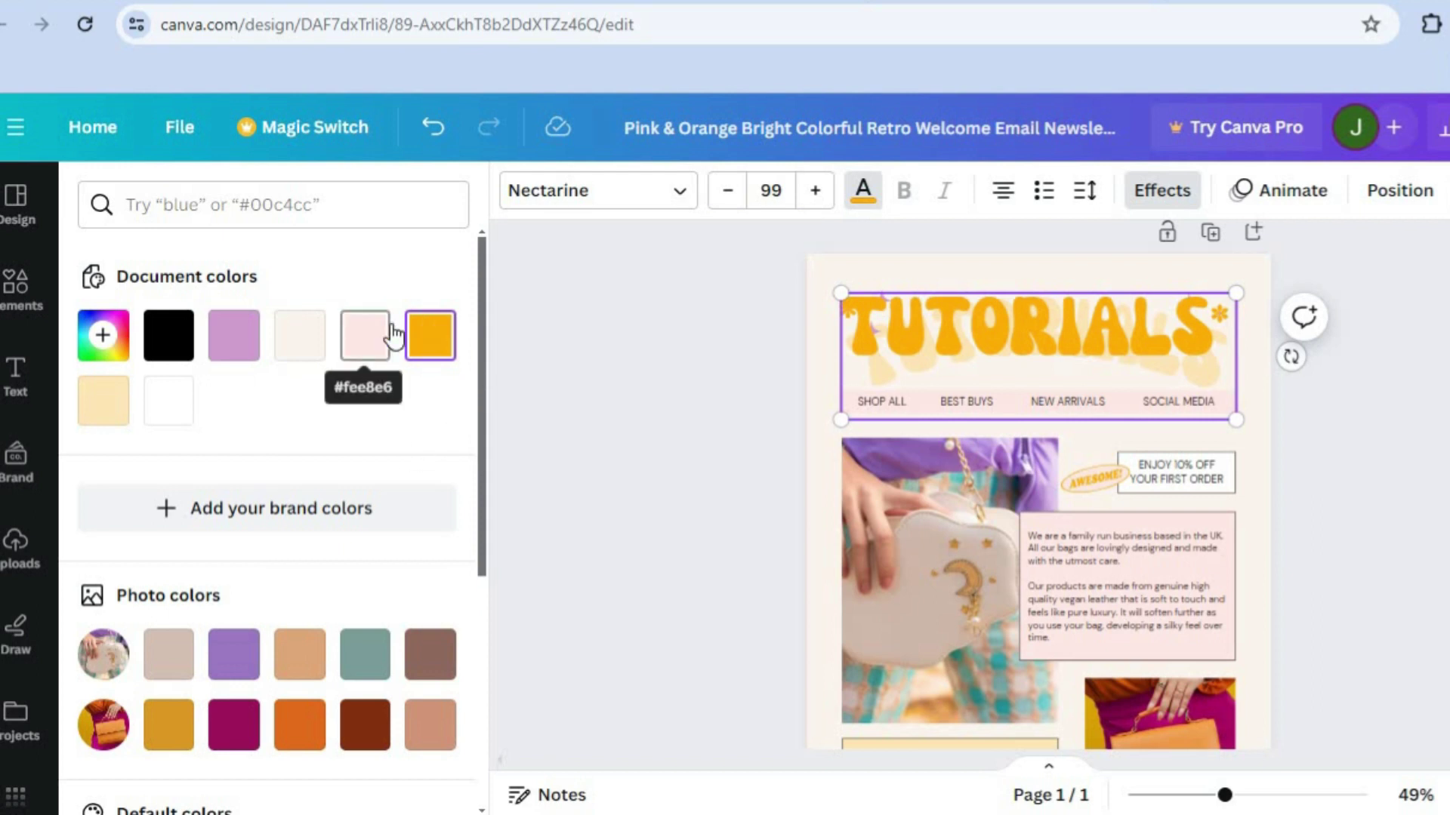
left_click(217, 346)
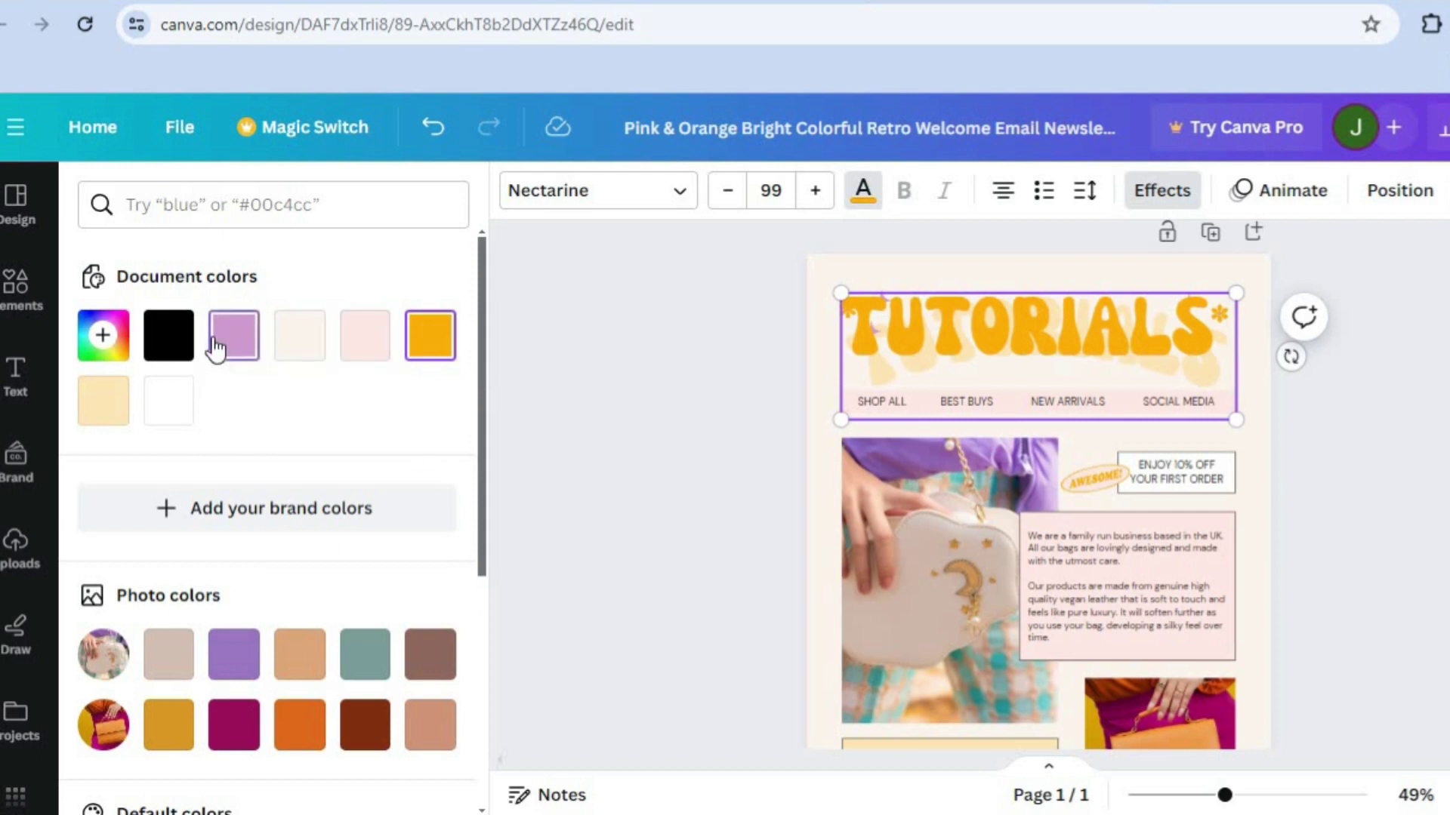
double_click(908, 340)
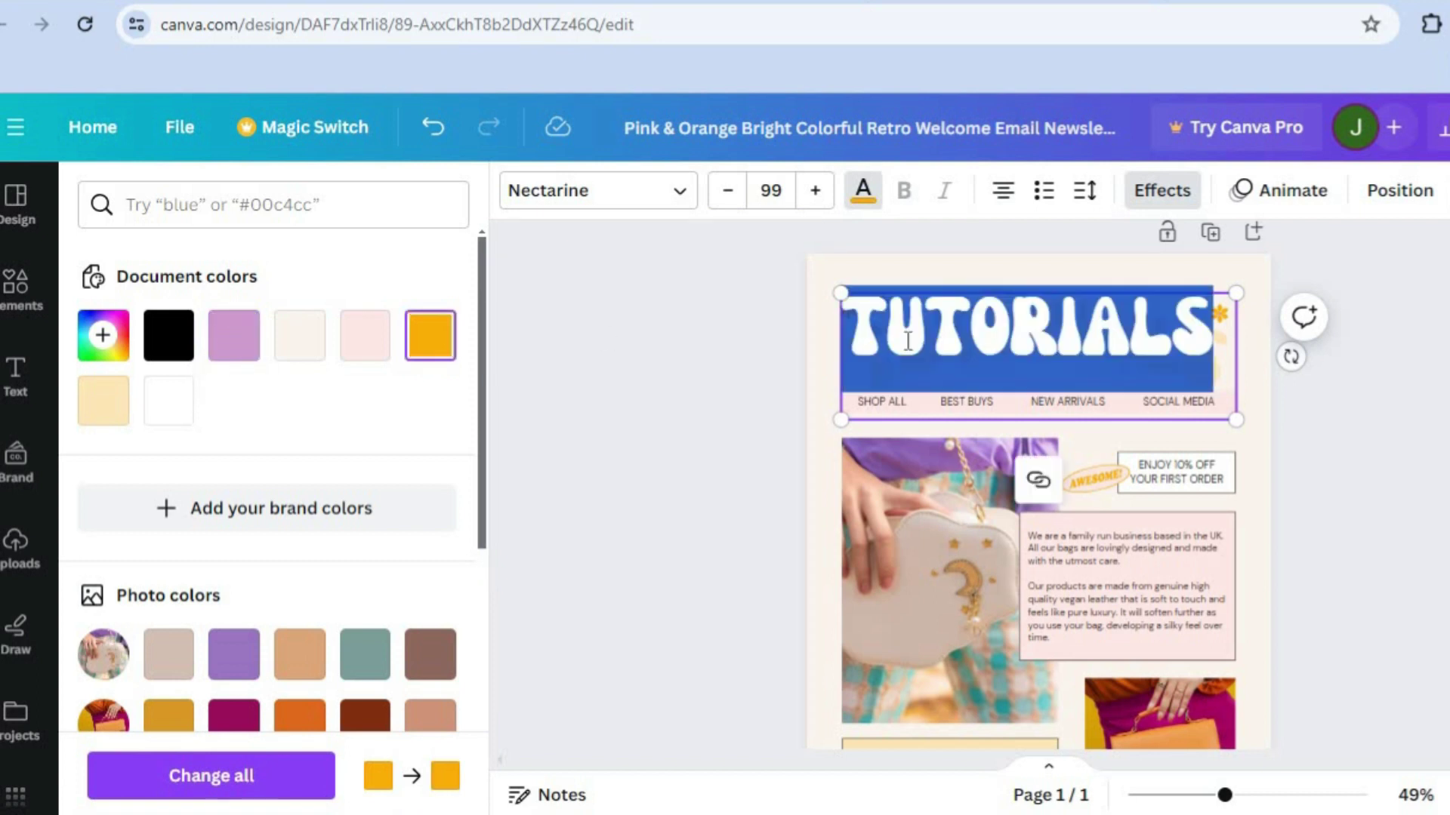
left_click(229, 345)
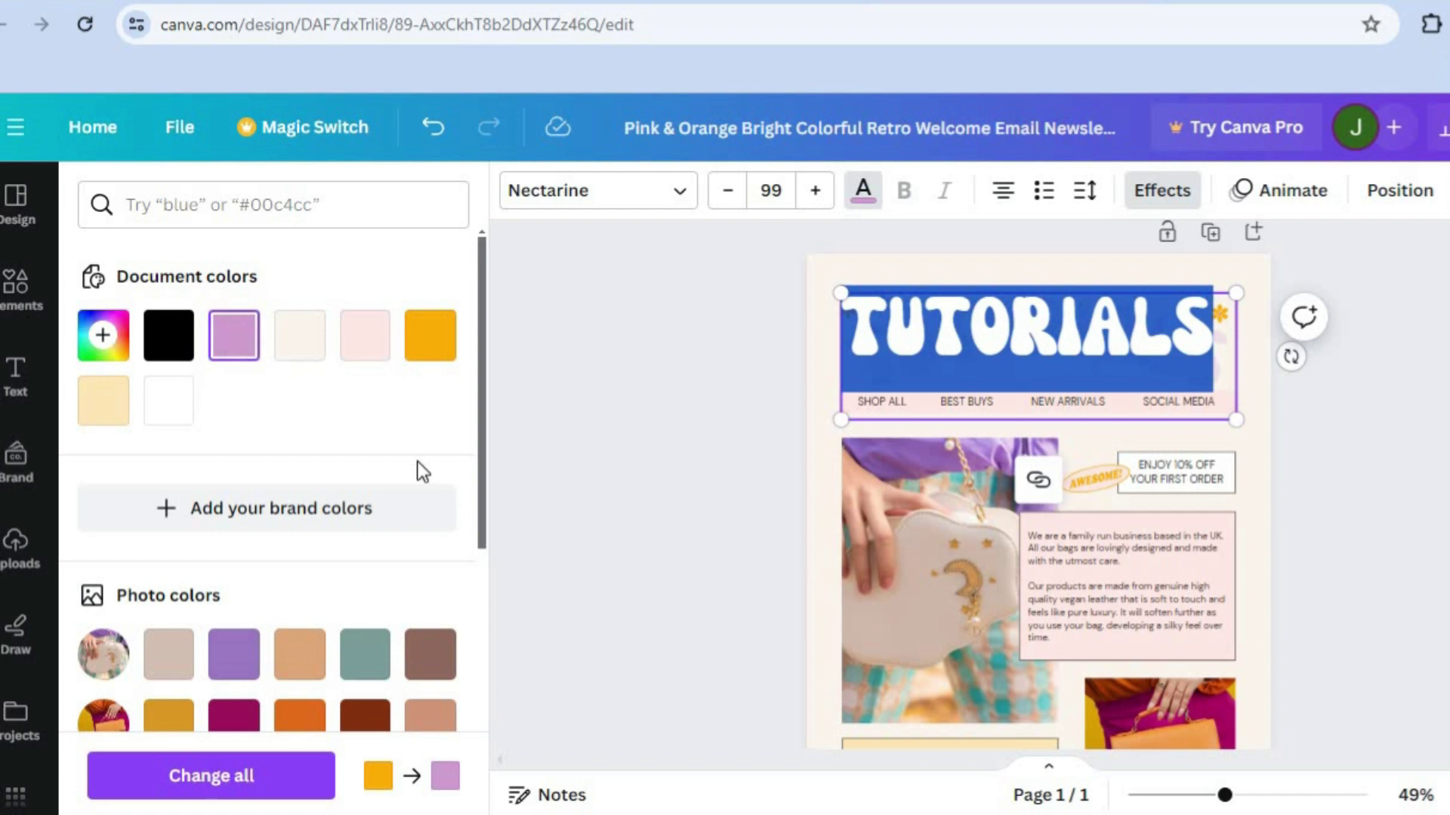
left_click(235, 776)
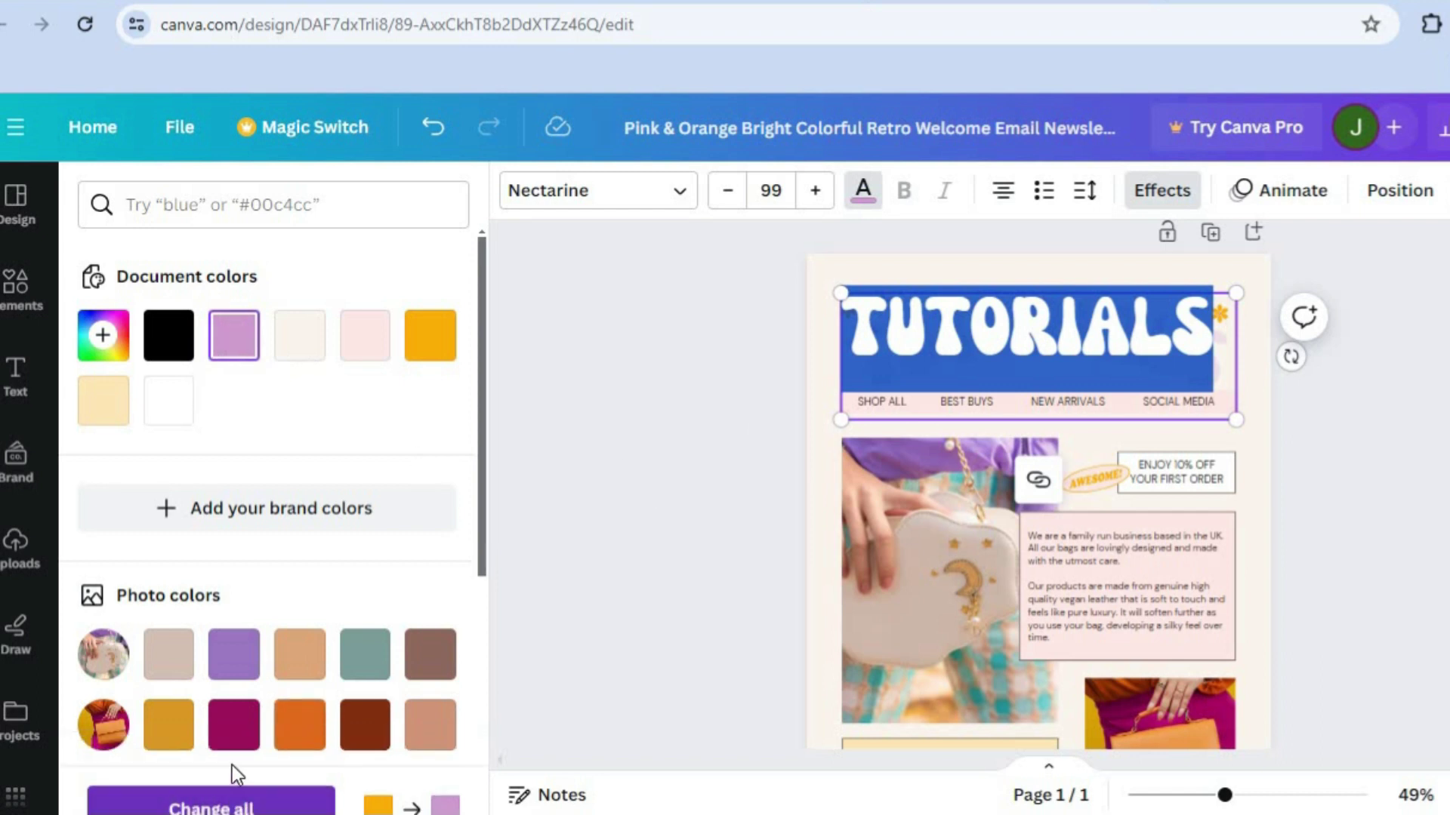
left_click(1016, 319)
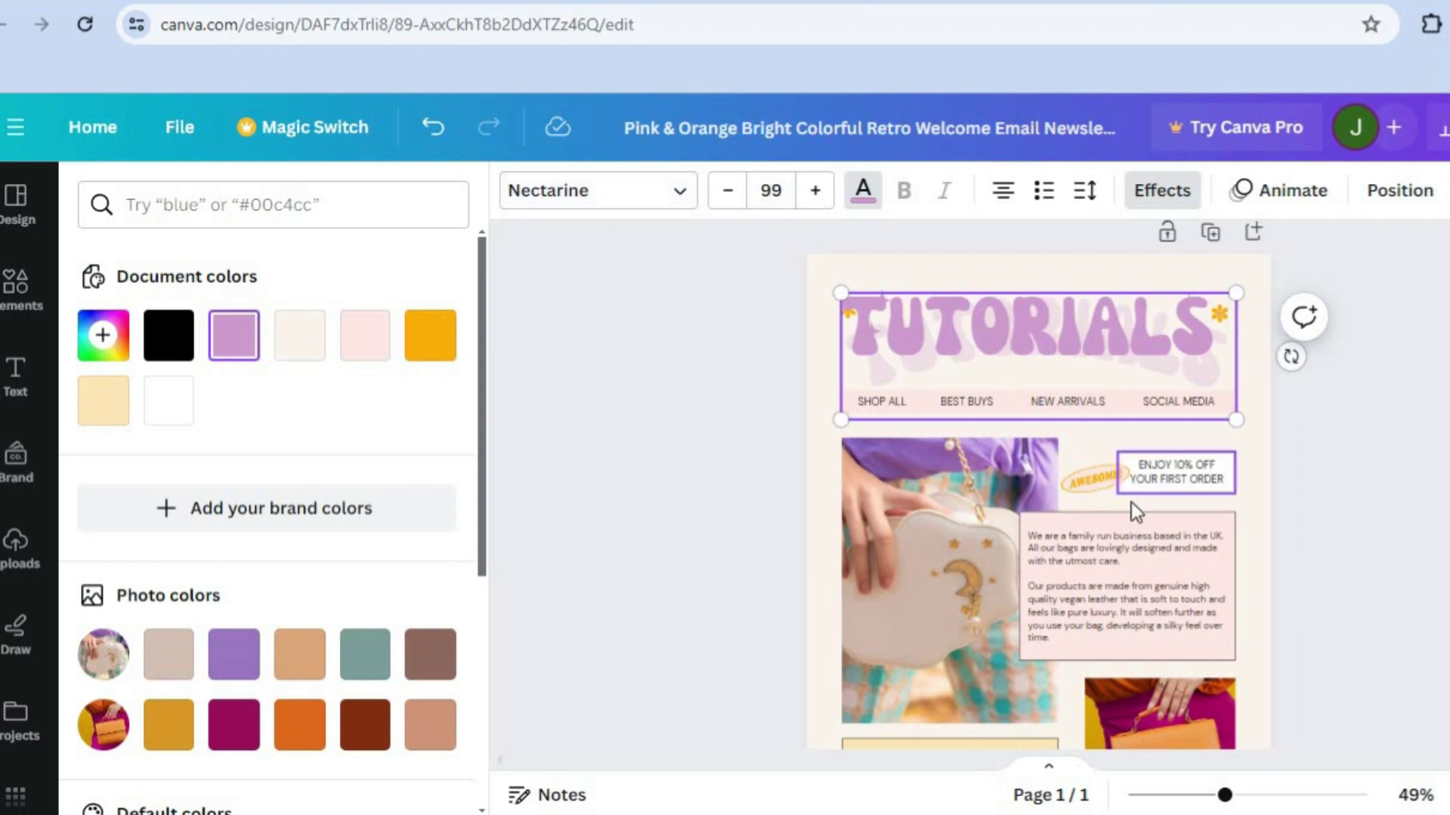
Search the elements library for hand bag and limit the results to photos for replacing the newsletter's large bag image
left_click(971, 523)
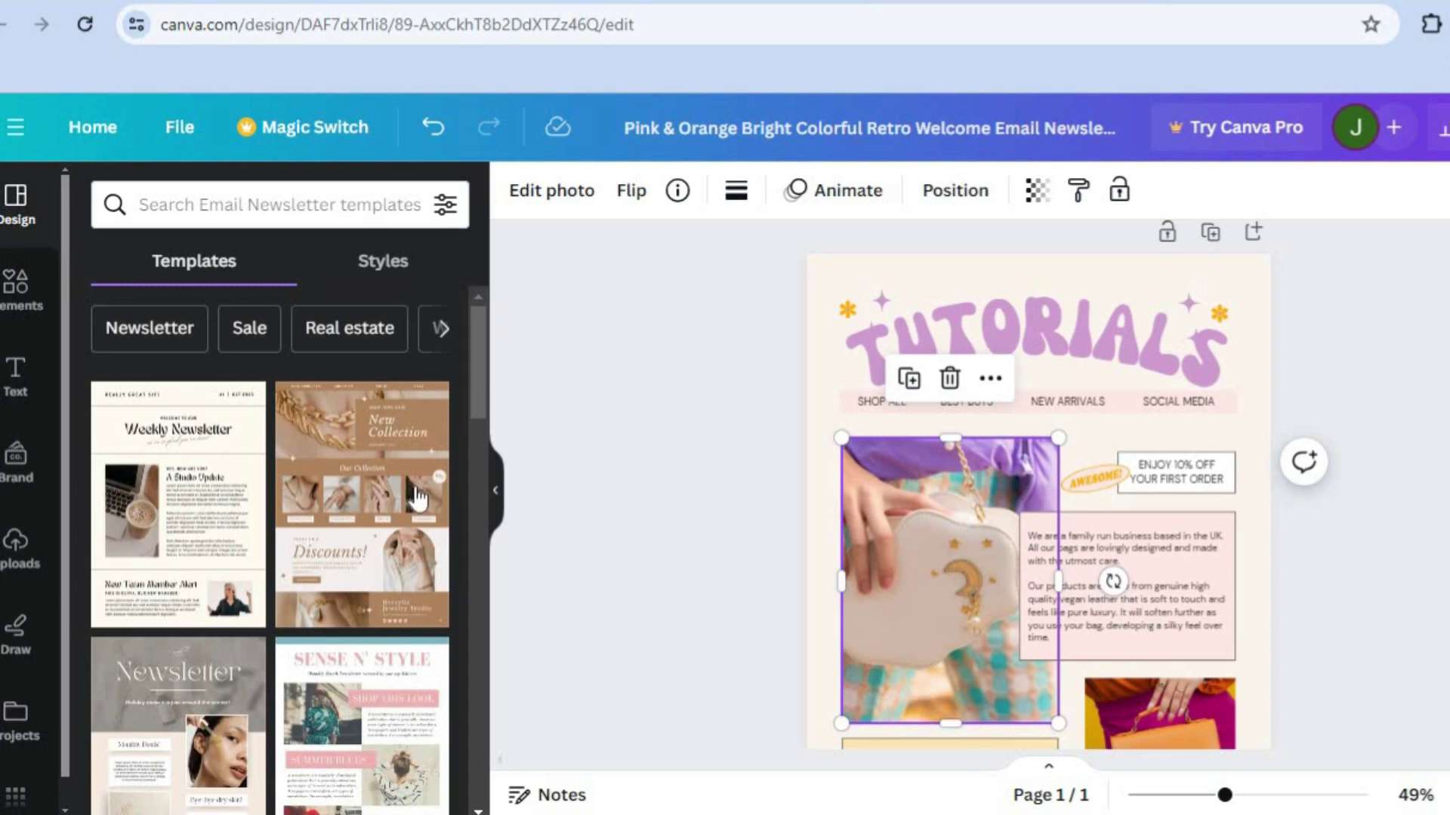
left_click(11, 550)
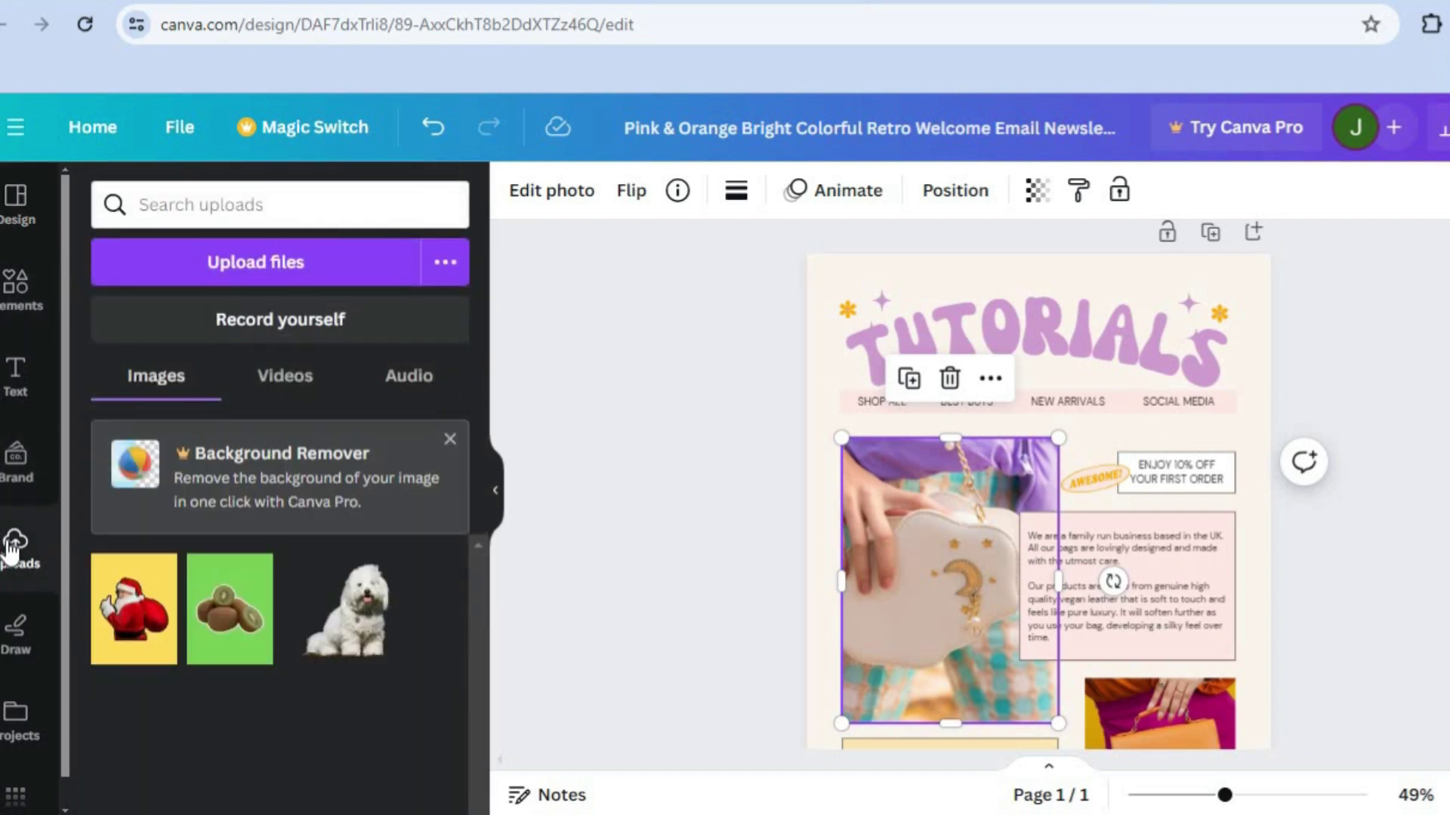
left_click(18, 291)
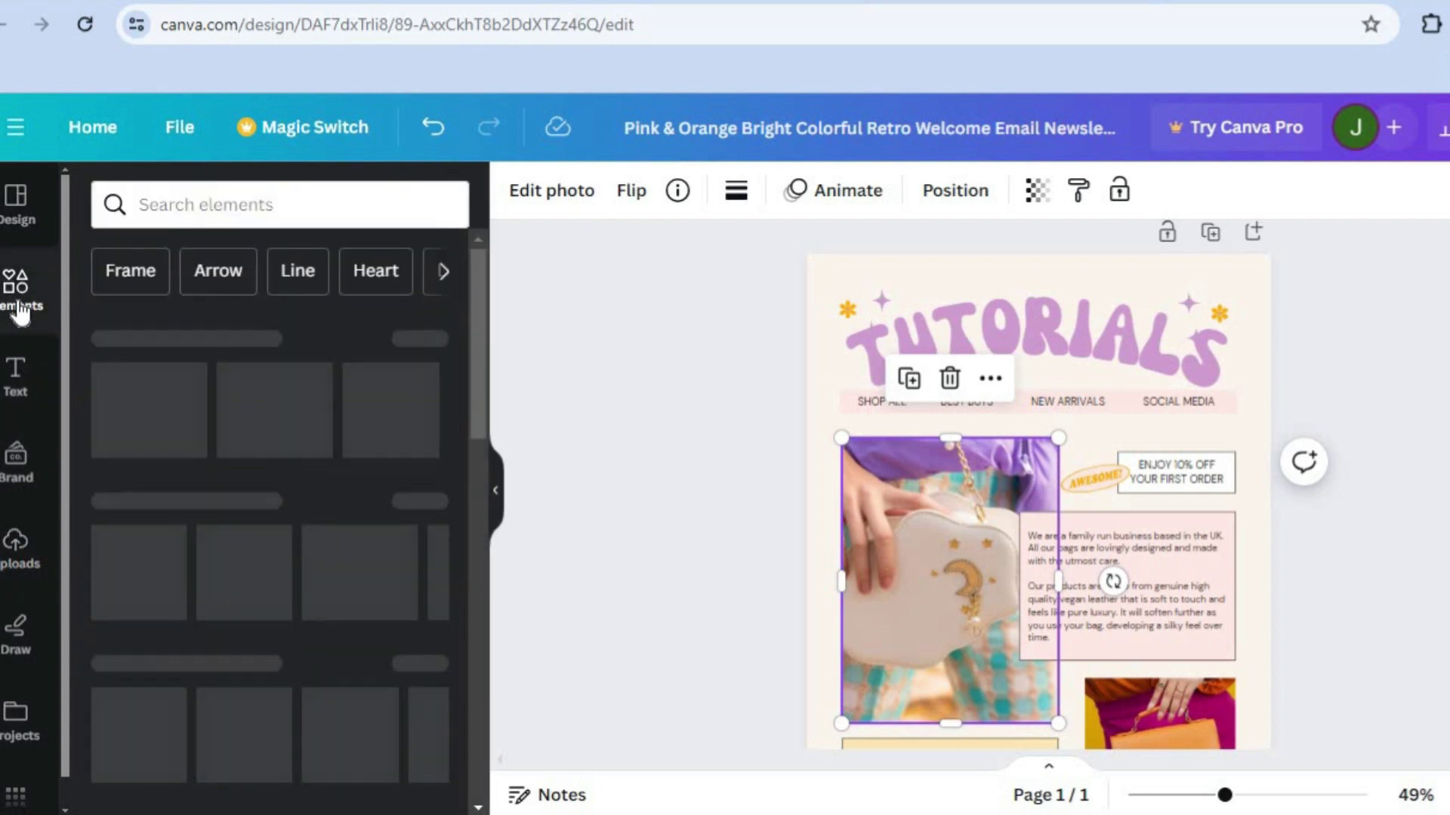
left_click(159, 207)
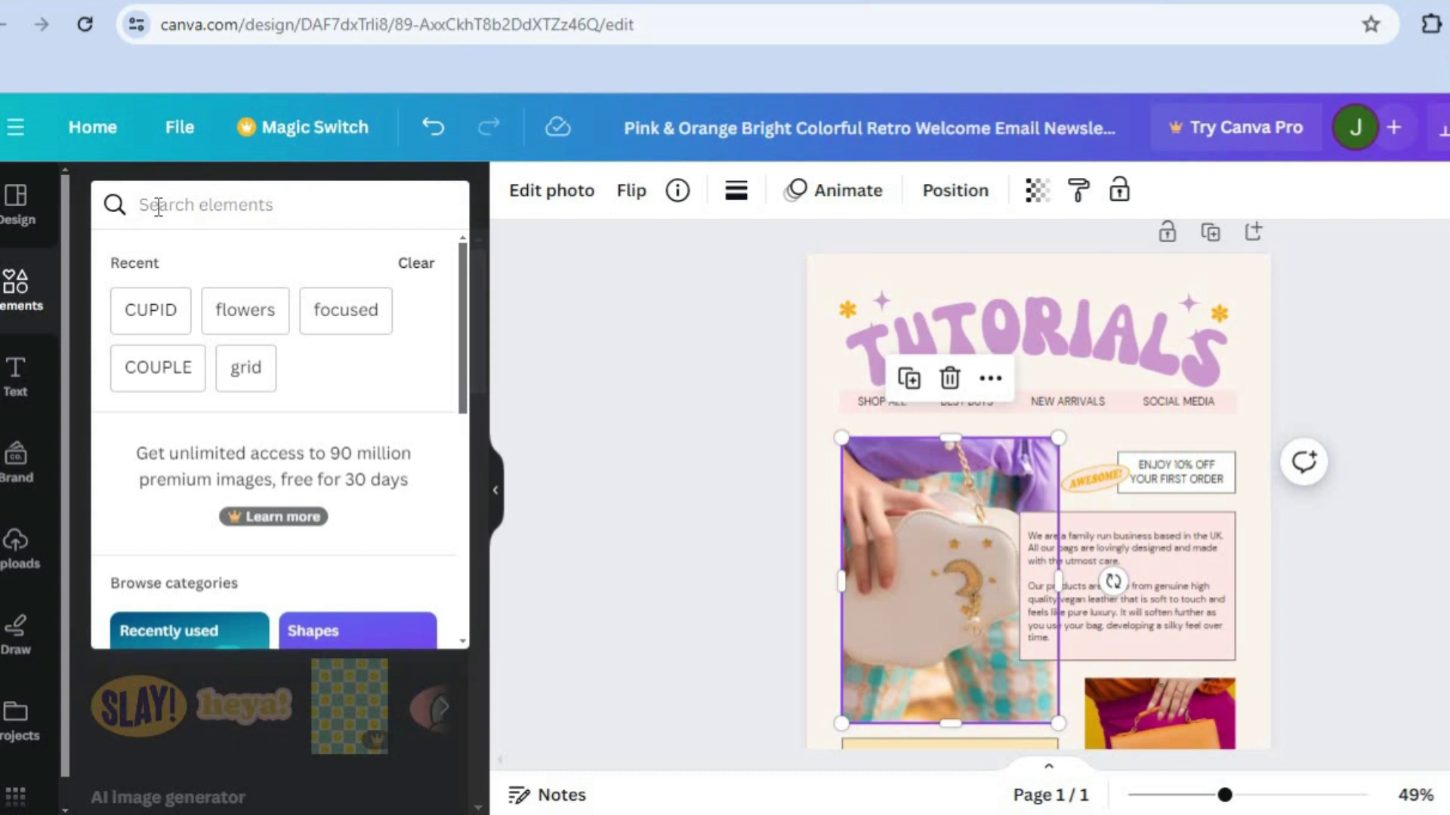
type("HAND")
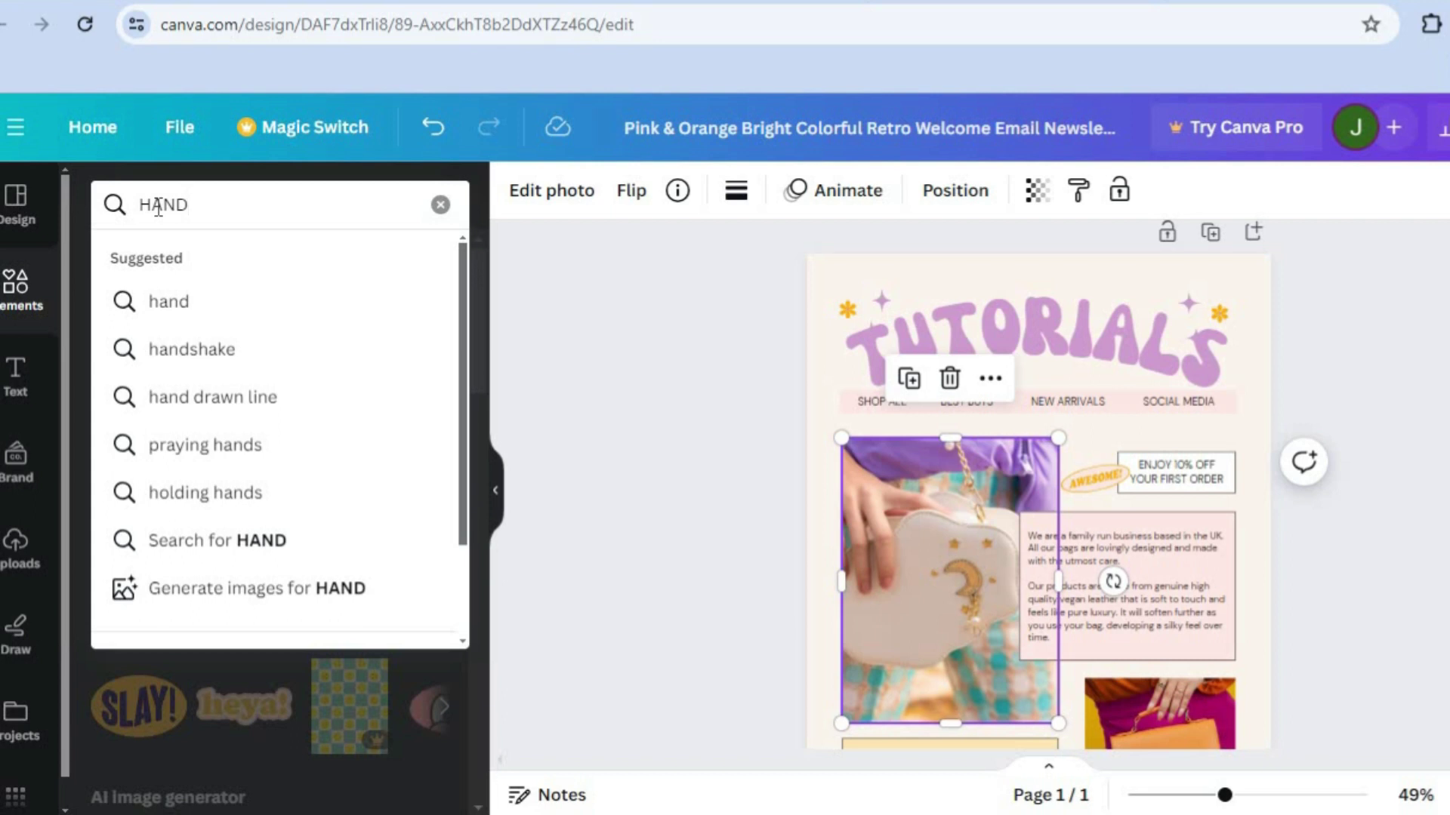
type(" BA")
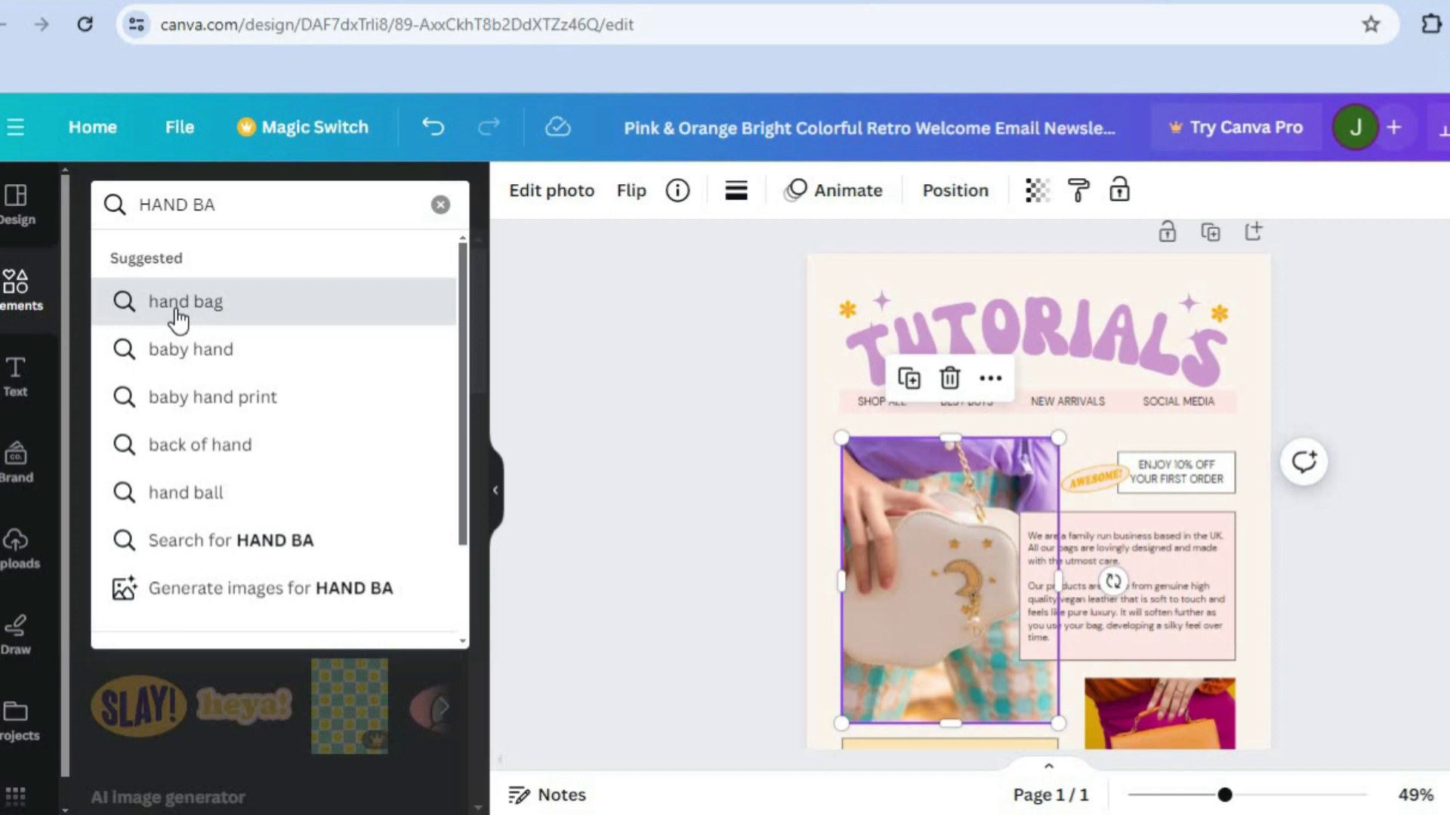
left_click(248, 302)
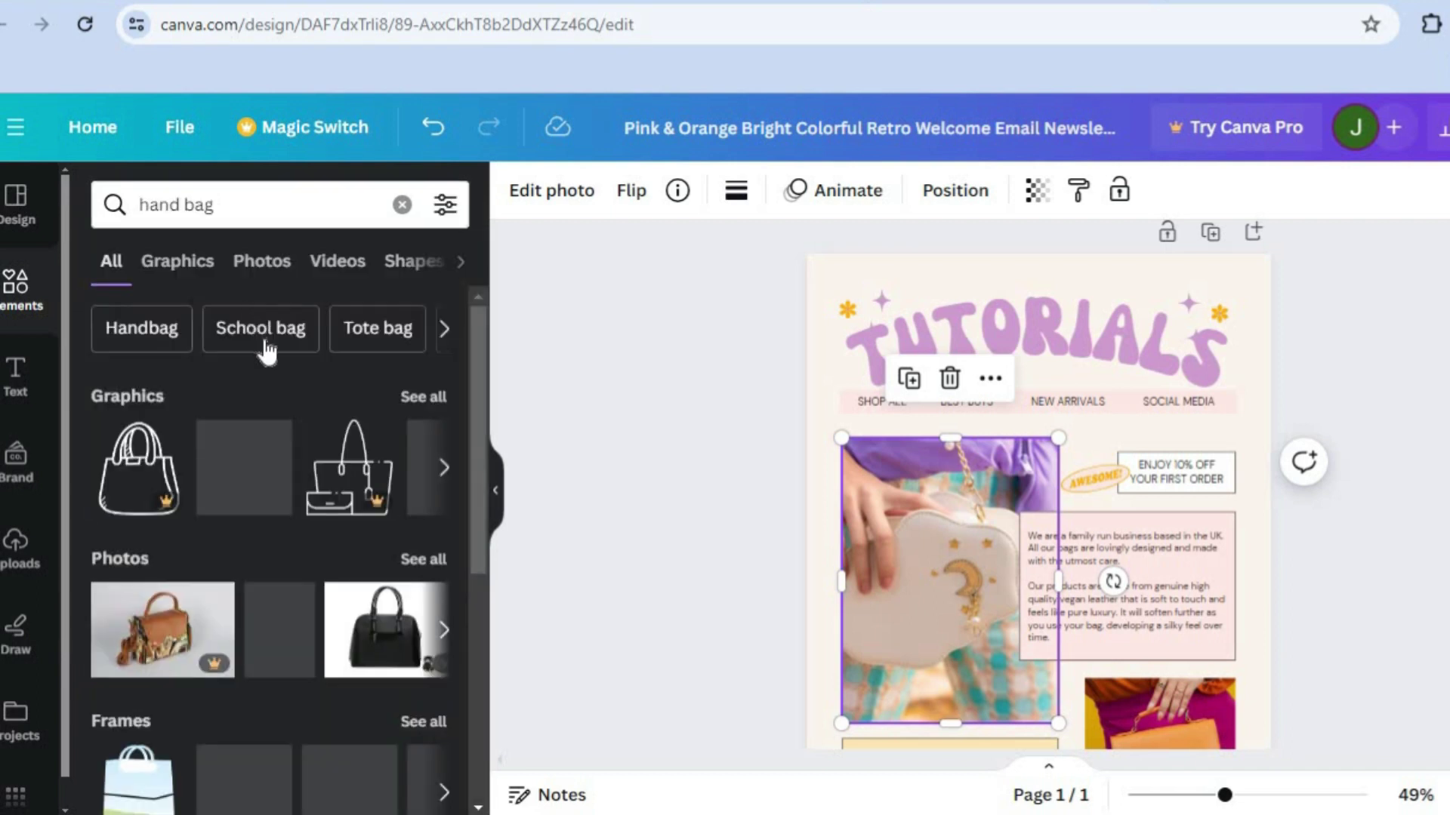
left_click(262, 264)
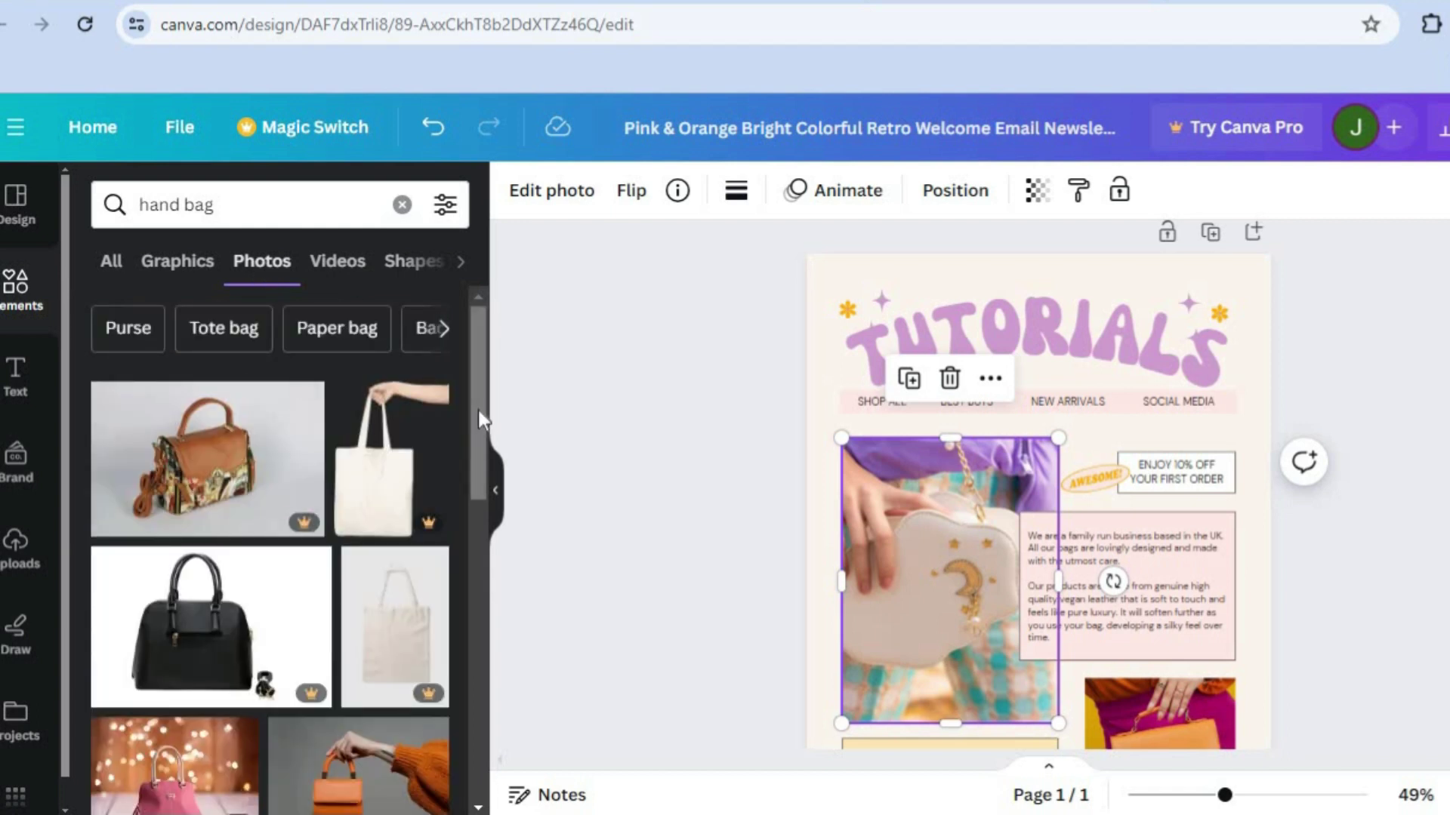
Replace the large photo with the red and white shopping bags on orange, and the smaller one with the tote bag on dark gray
scroll(482, 486, "down", 1)
scroll(483, 564, "down", 5)
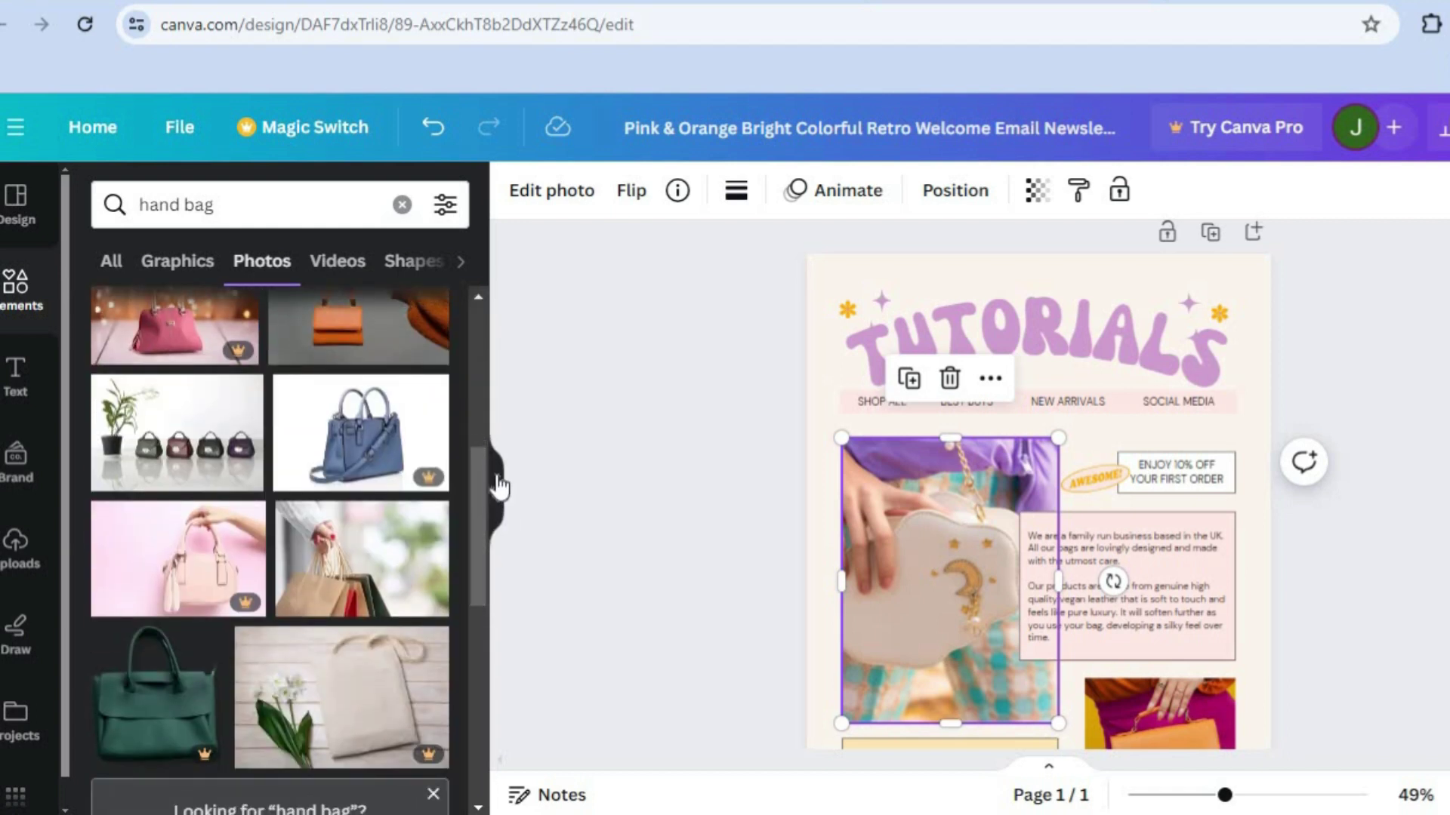
scroll(471, 487, "down", 6)
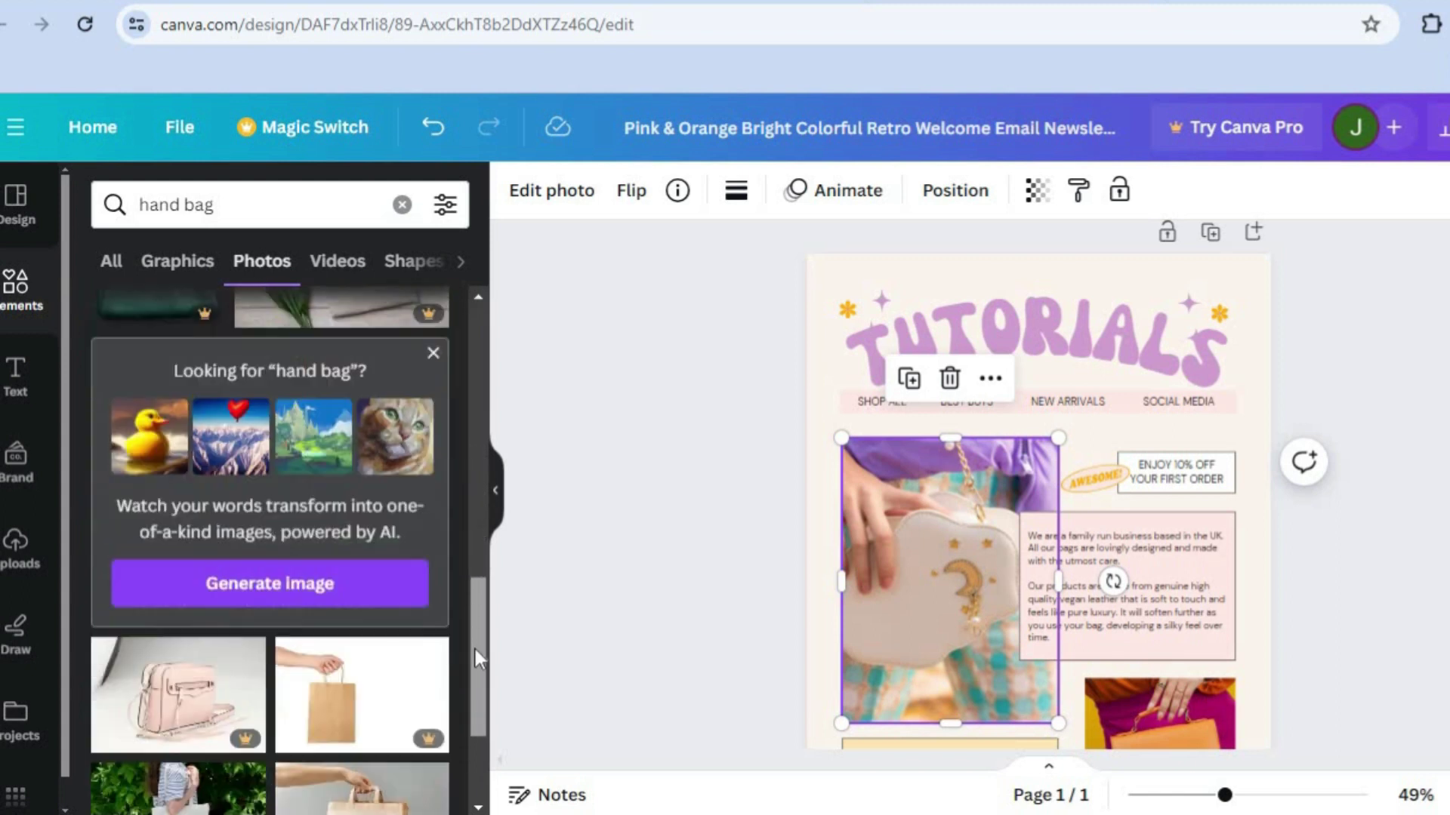
left_click_drag(487, 559, 466, 641)
scroll(474, 702, "down", 3)
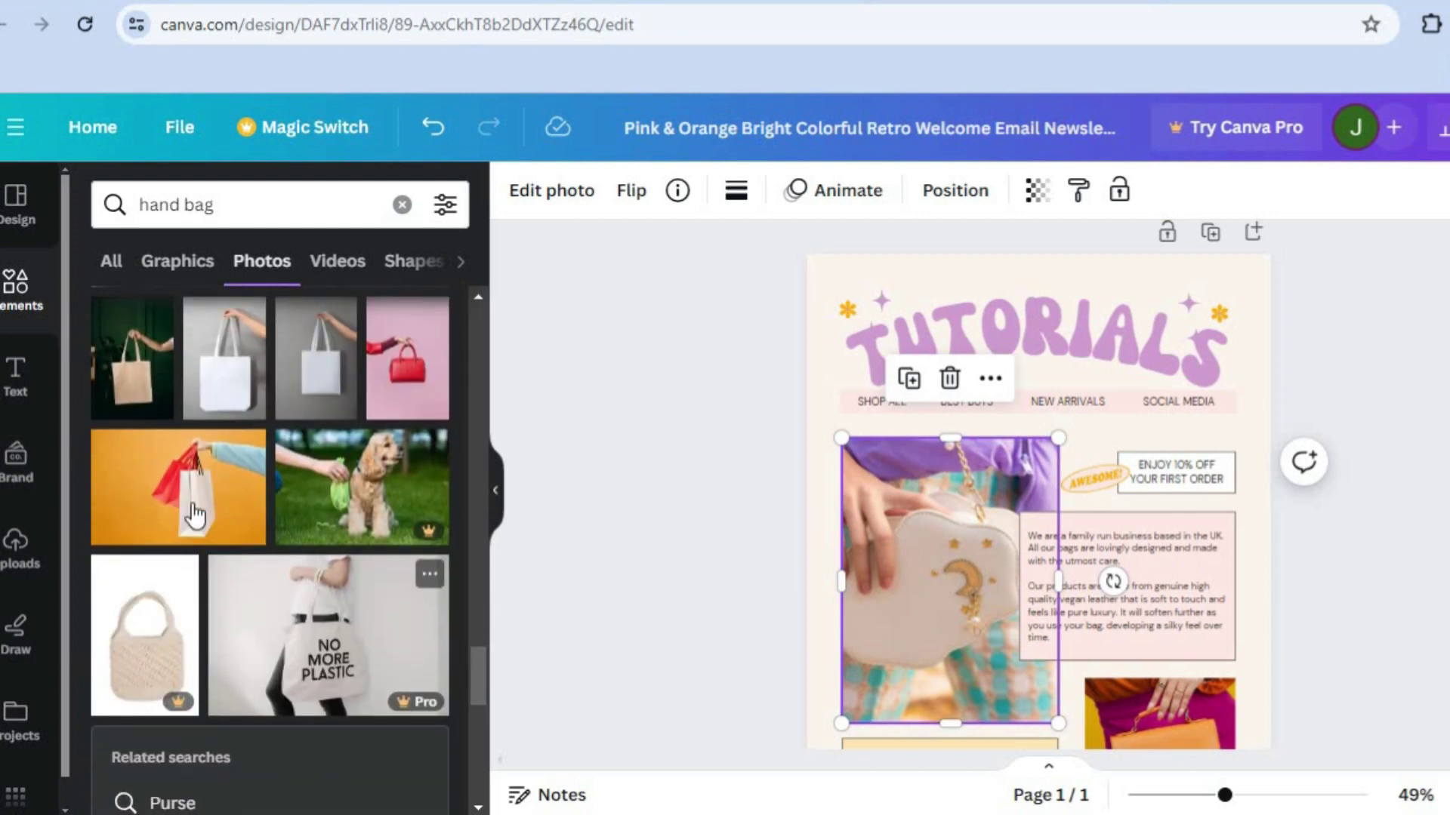
left_click_drag(793, 468, 921, 507)
scroll(674, 387, "down", 3)
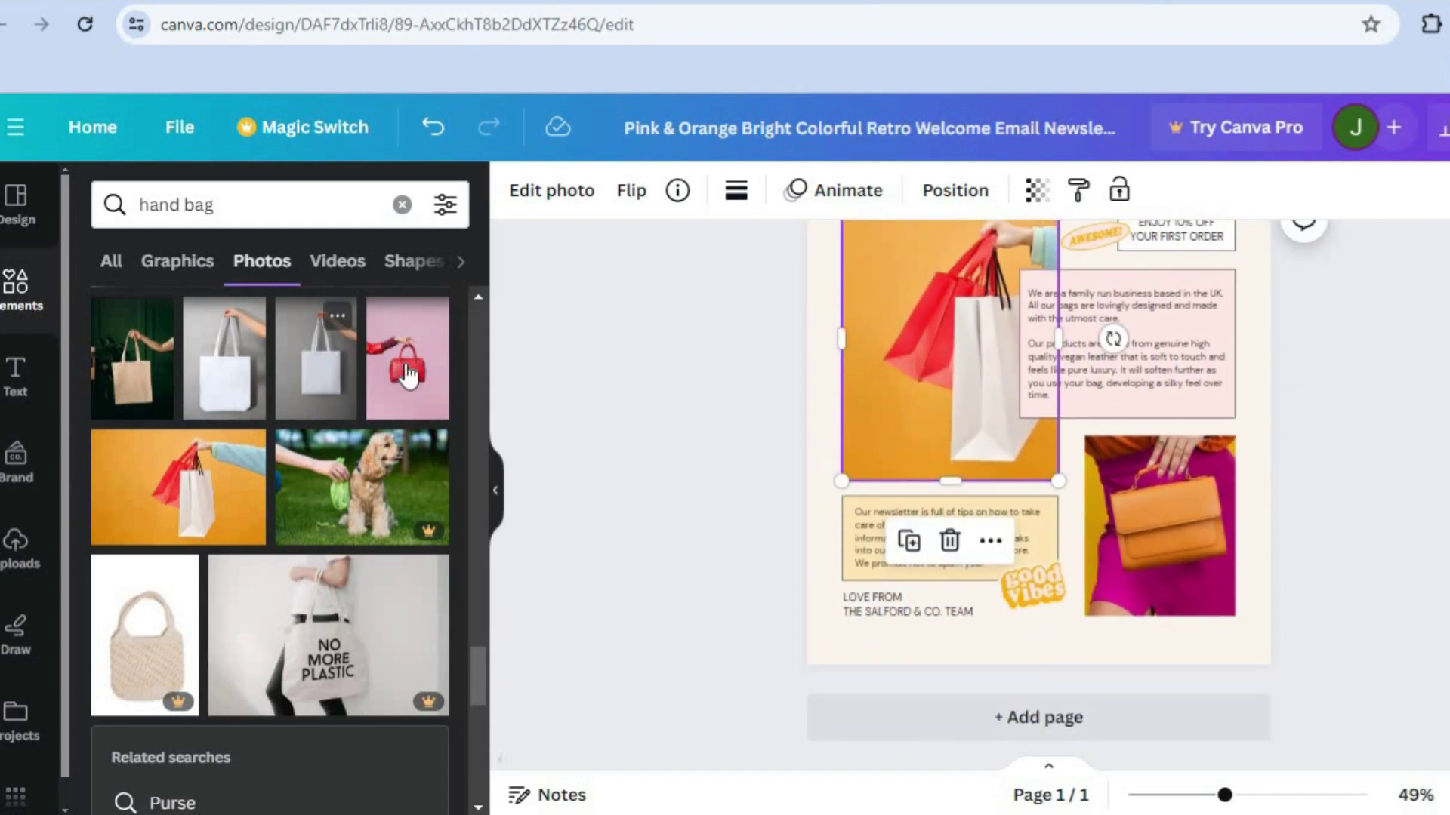
left_click_drag(317, 370, 1133, 484)
Look over the newsletter's editable texts: the discount offer, both paragraphs, the sign-off and the four navigation labels
scroll(1184, 582, "up", 3)
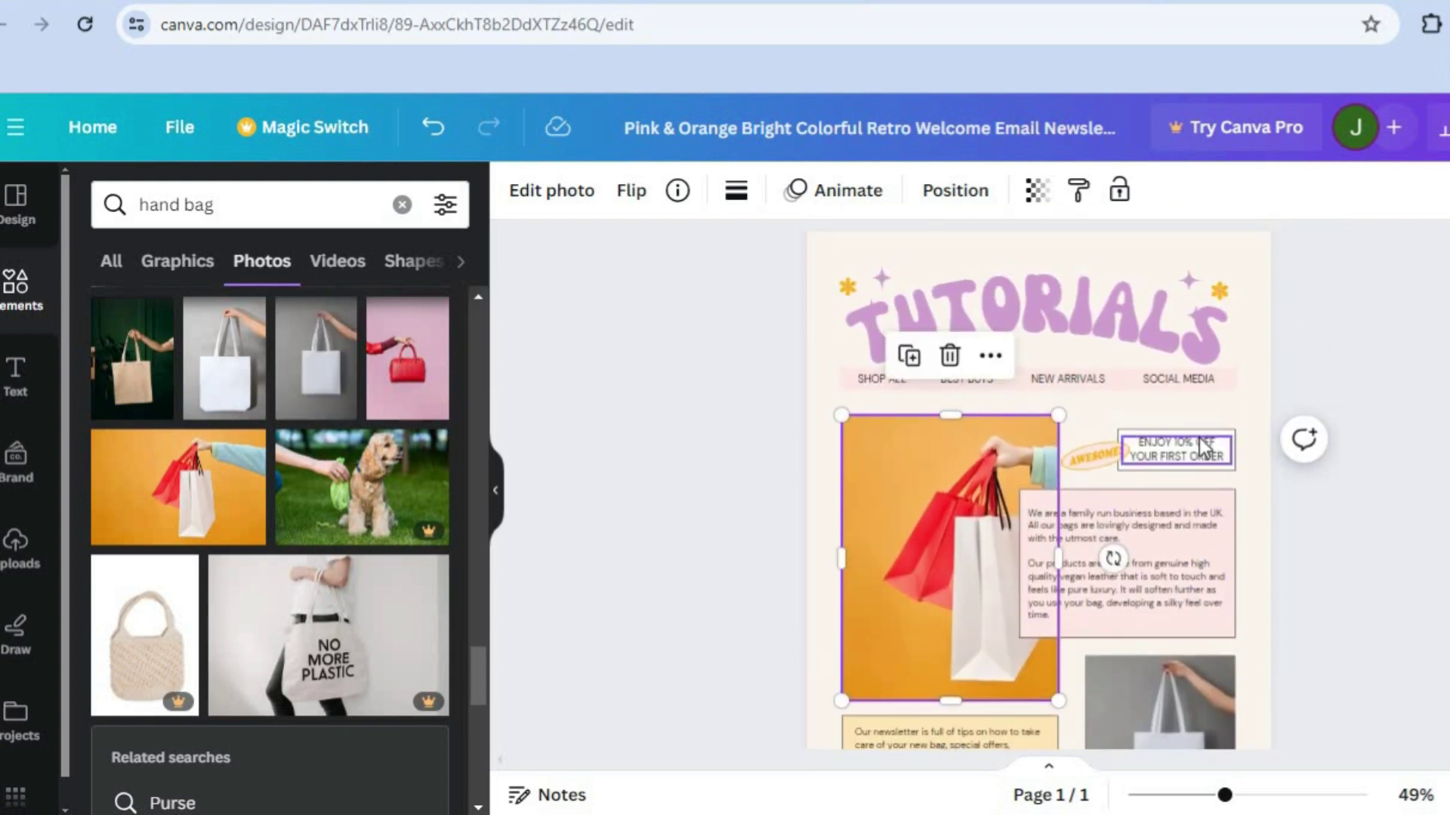
left_click(1198, 453)
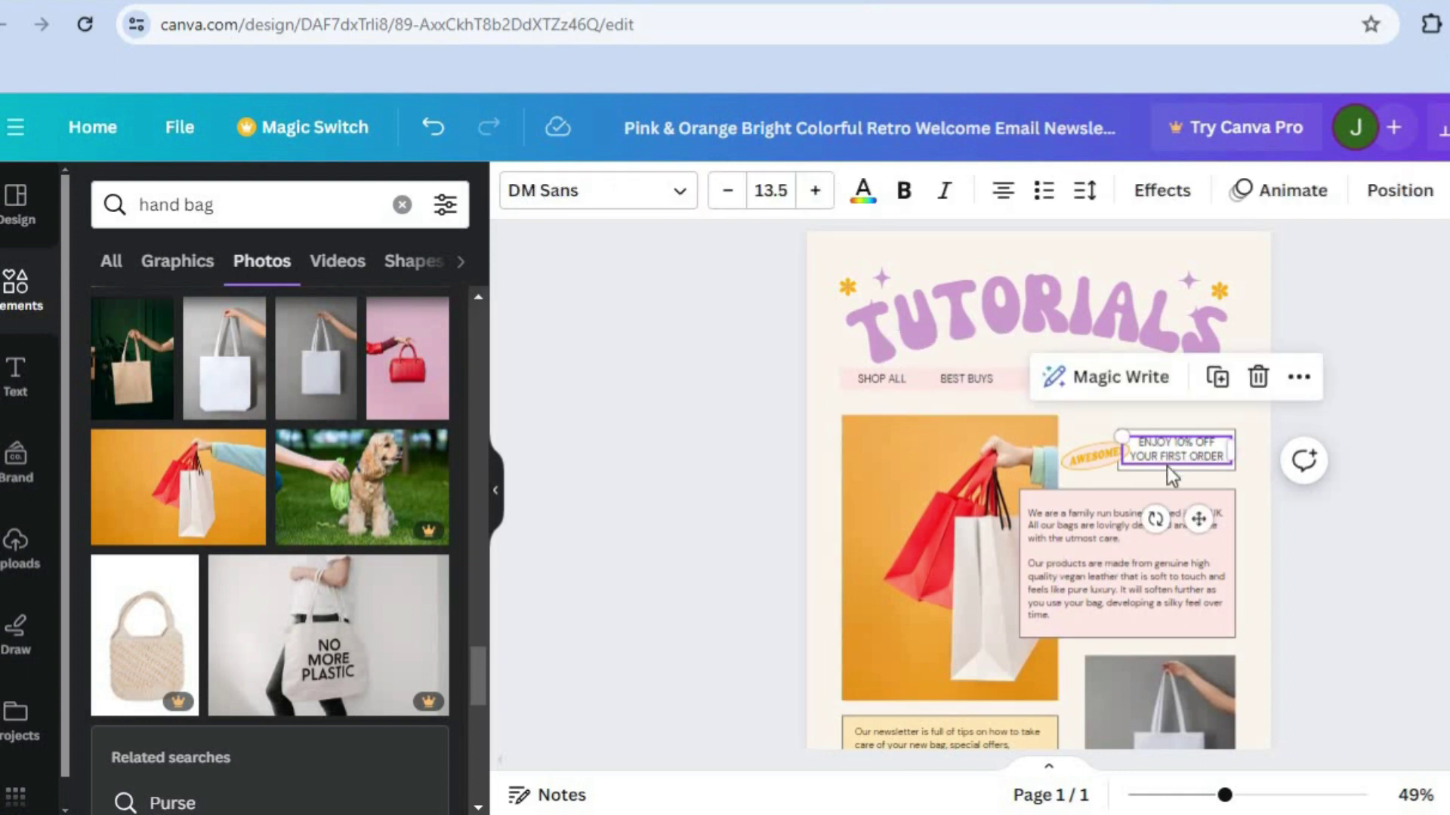
left_click(1081, 527)
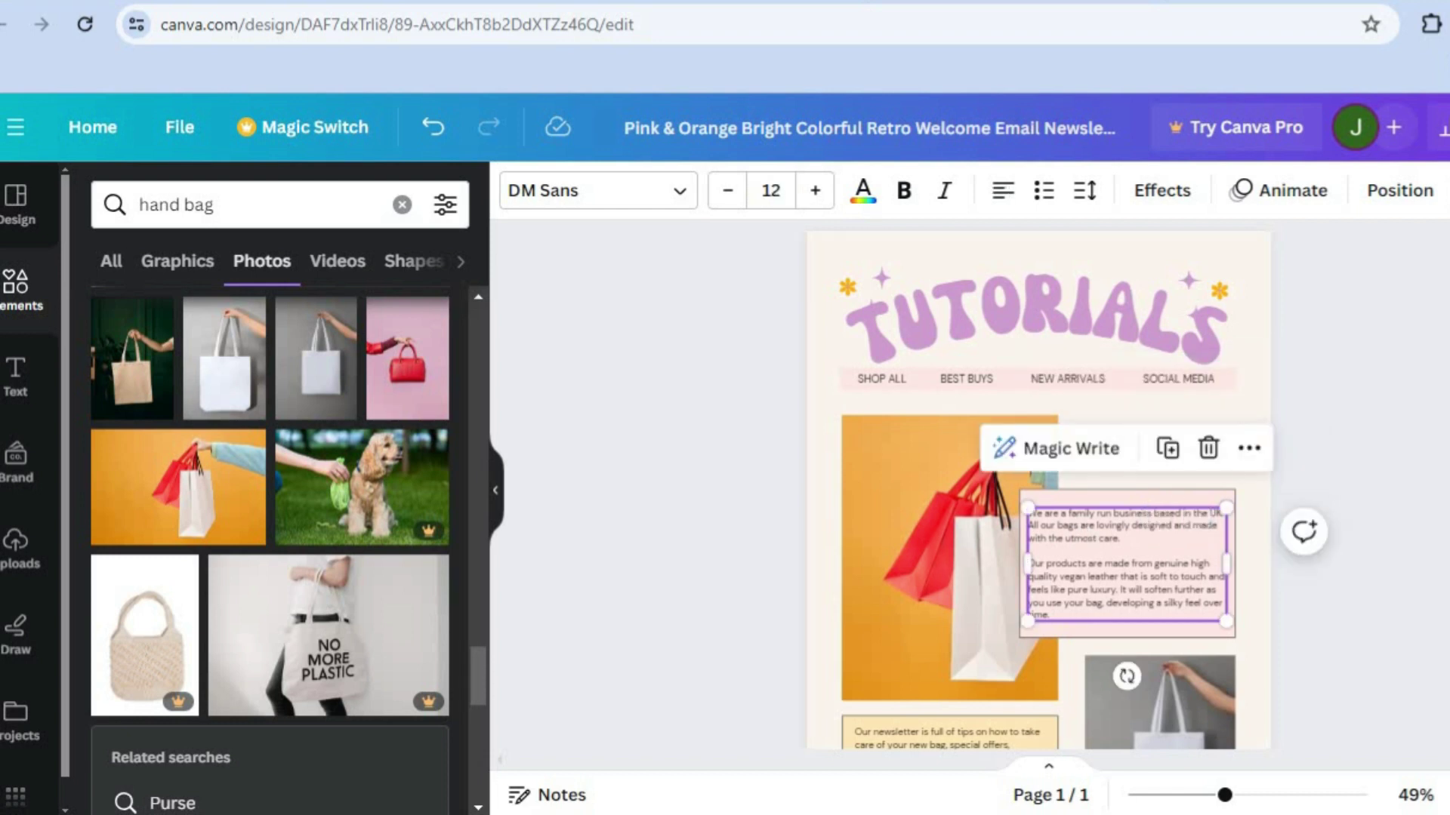
scroll(898, 725, "down", 2)
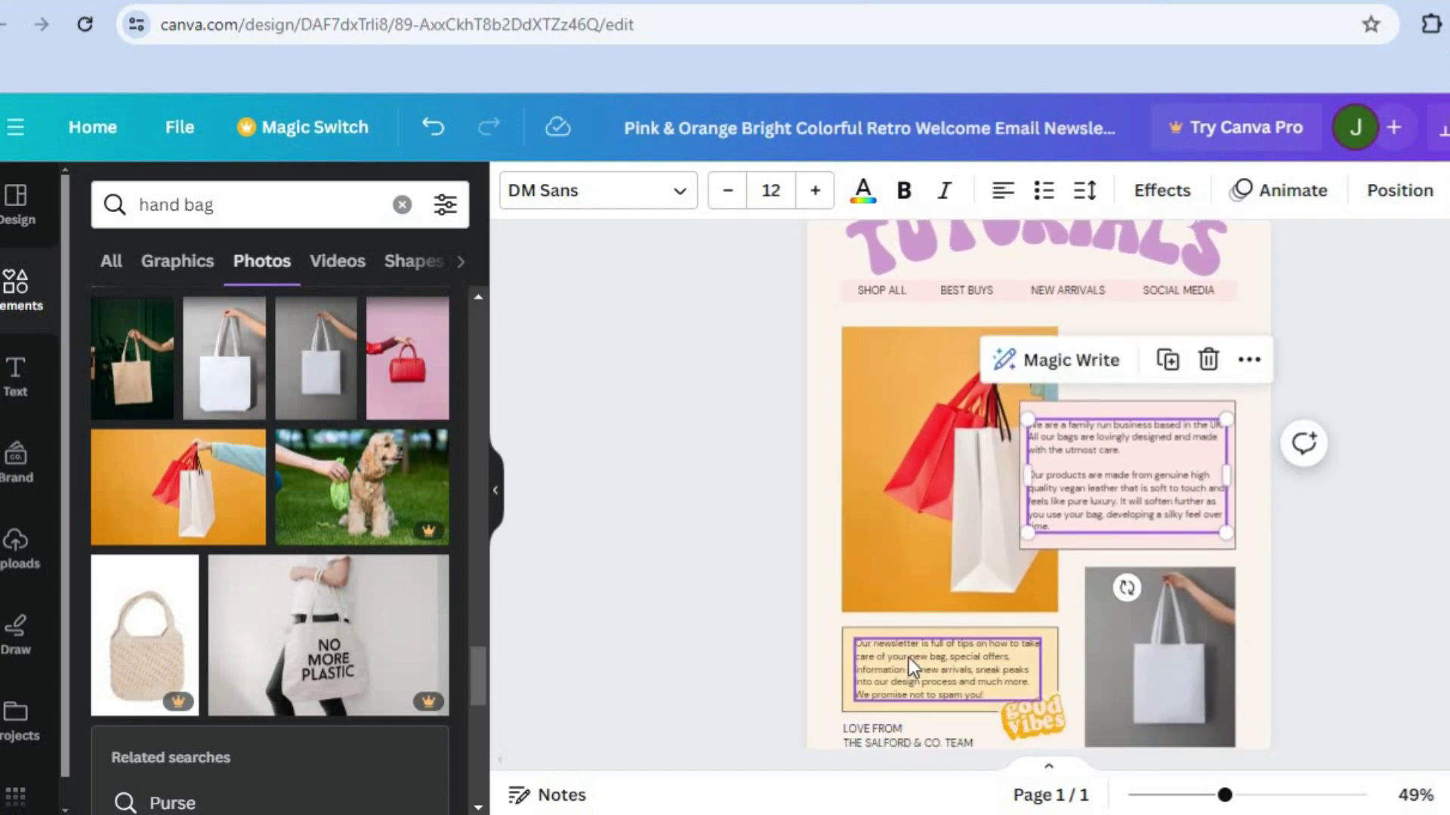
left_click(909, 659)
left_click(869, 739)
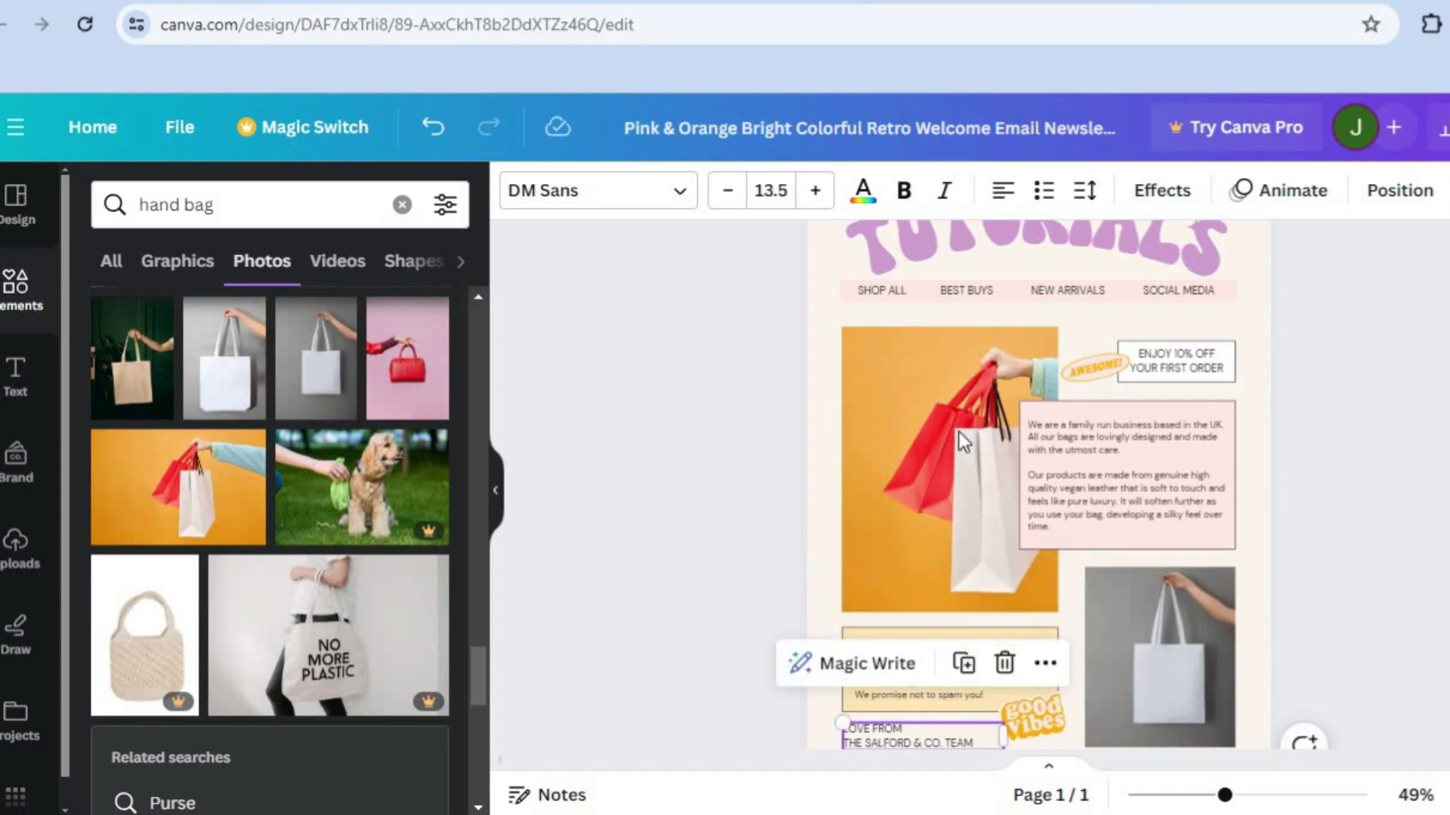
left_click(868, 290)
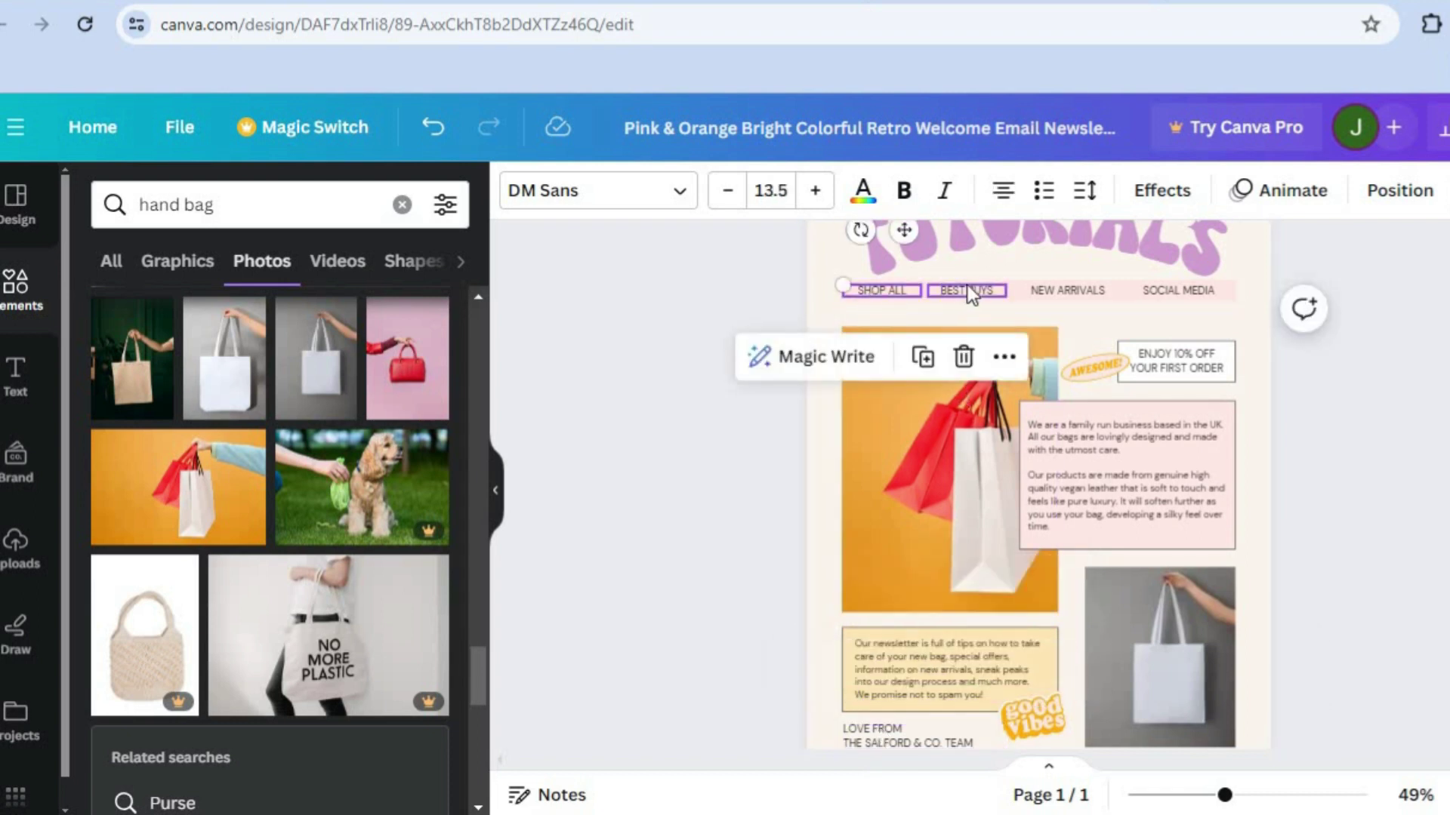
left_click(967, 288)
left_click(1087, 288)
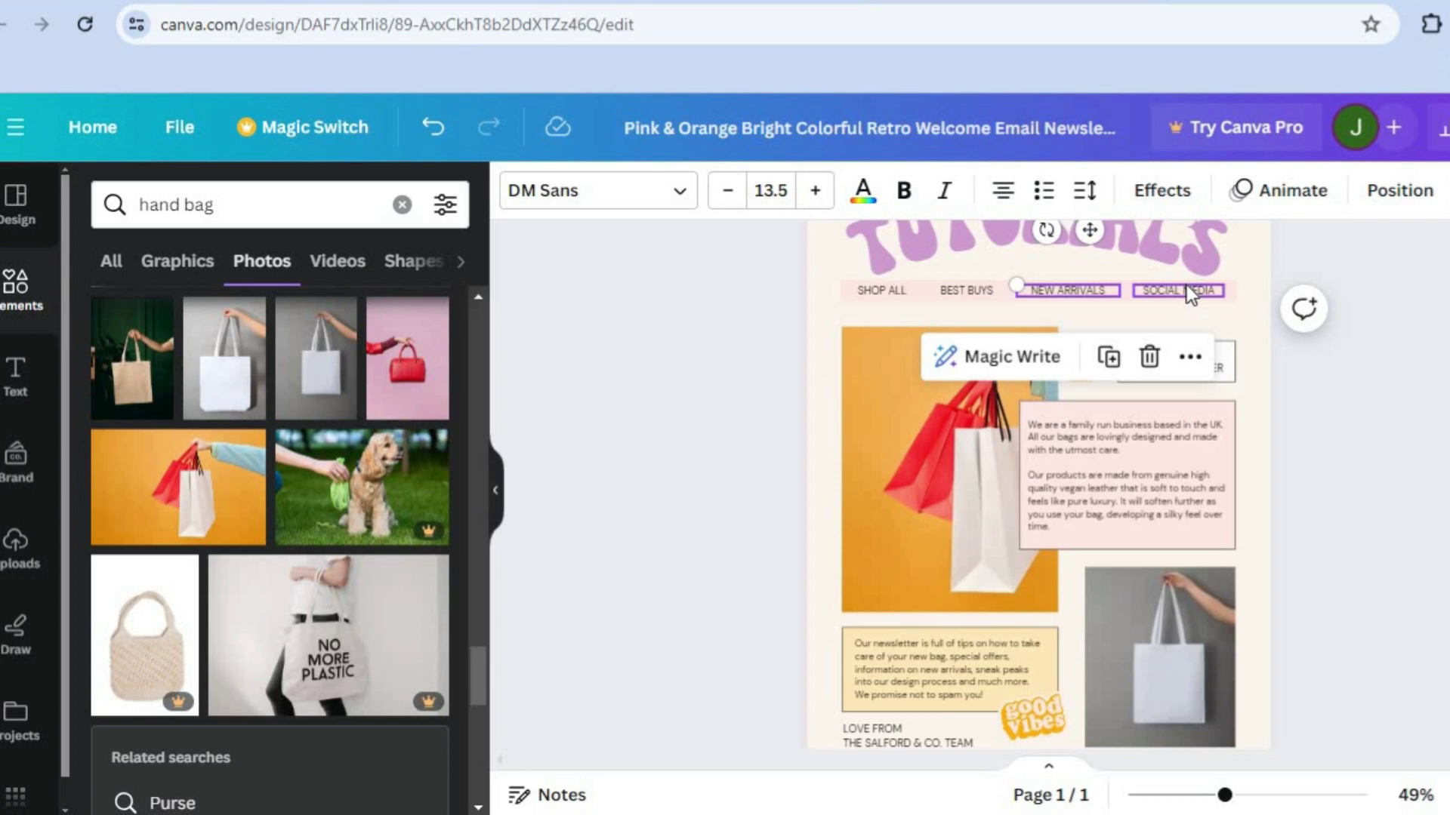
left_click(1186, 285)
scroll(1038, 484, "down", 2)
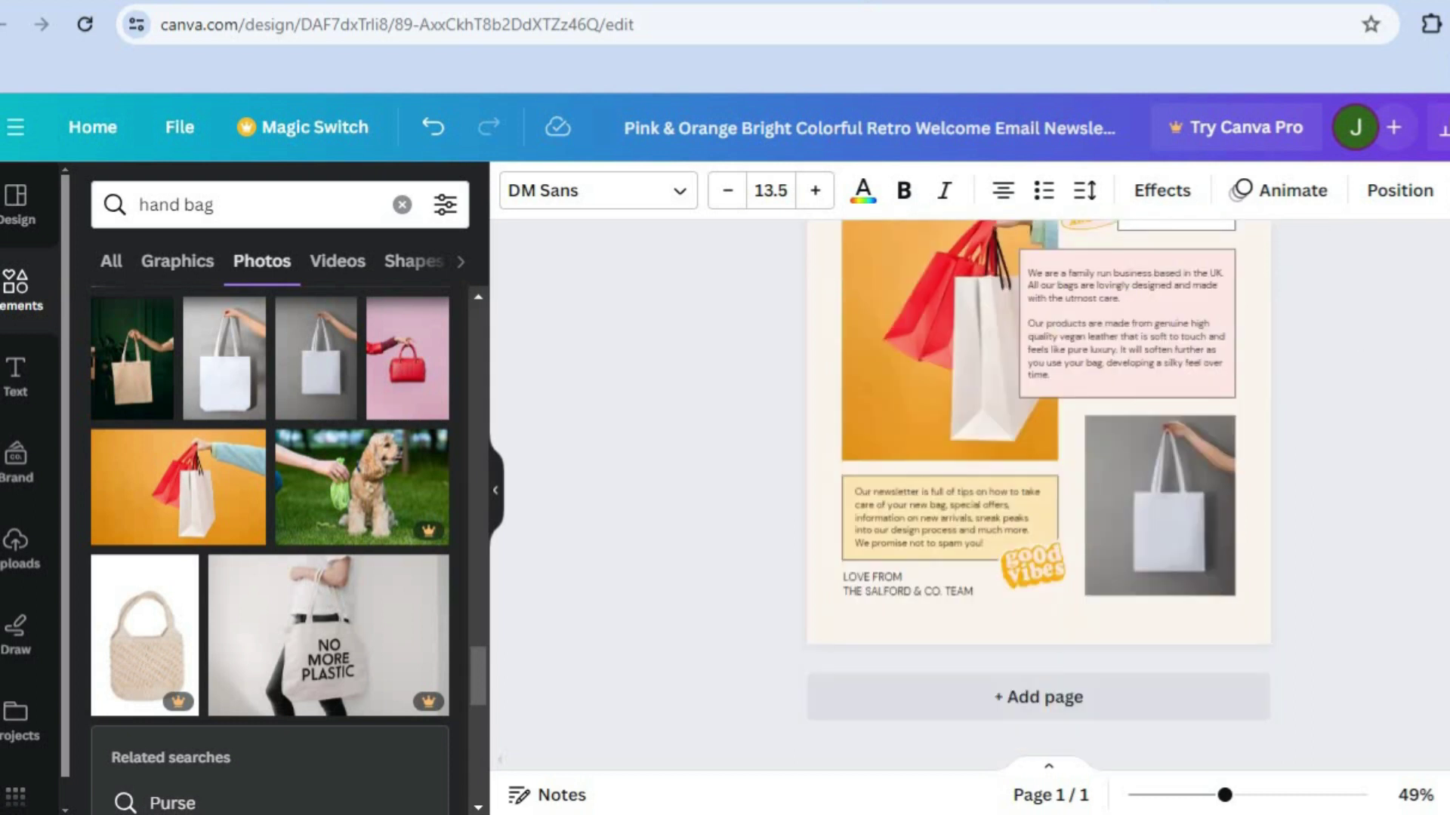
scroll(1039, 483, "up", 4)
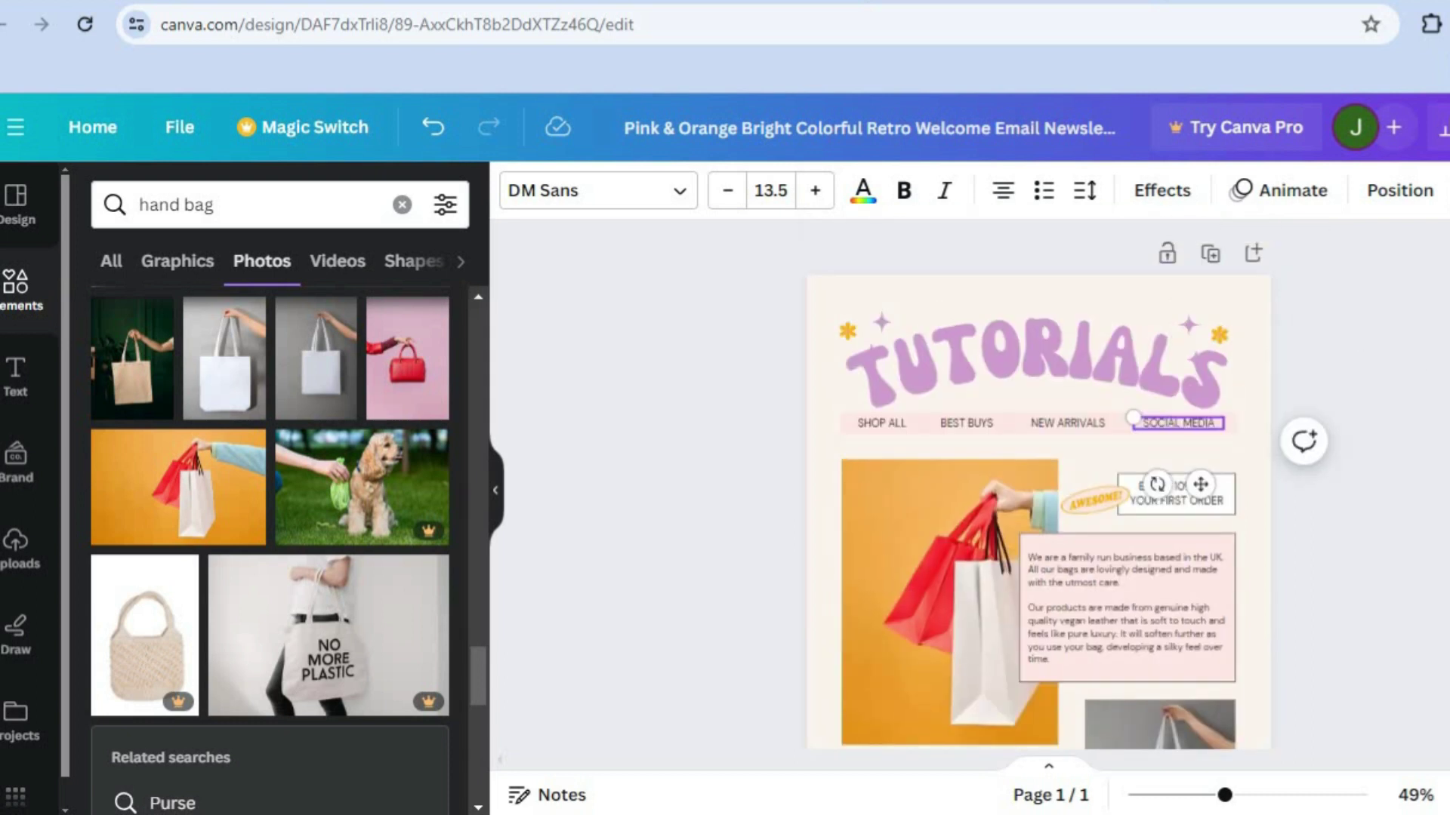
Download the newsletter design as a PNG file at 794 × 1,123 px
left_click(1442, 128)
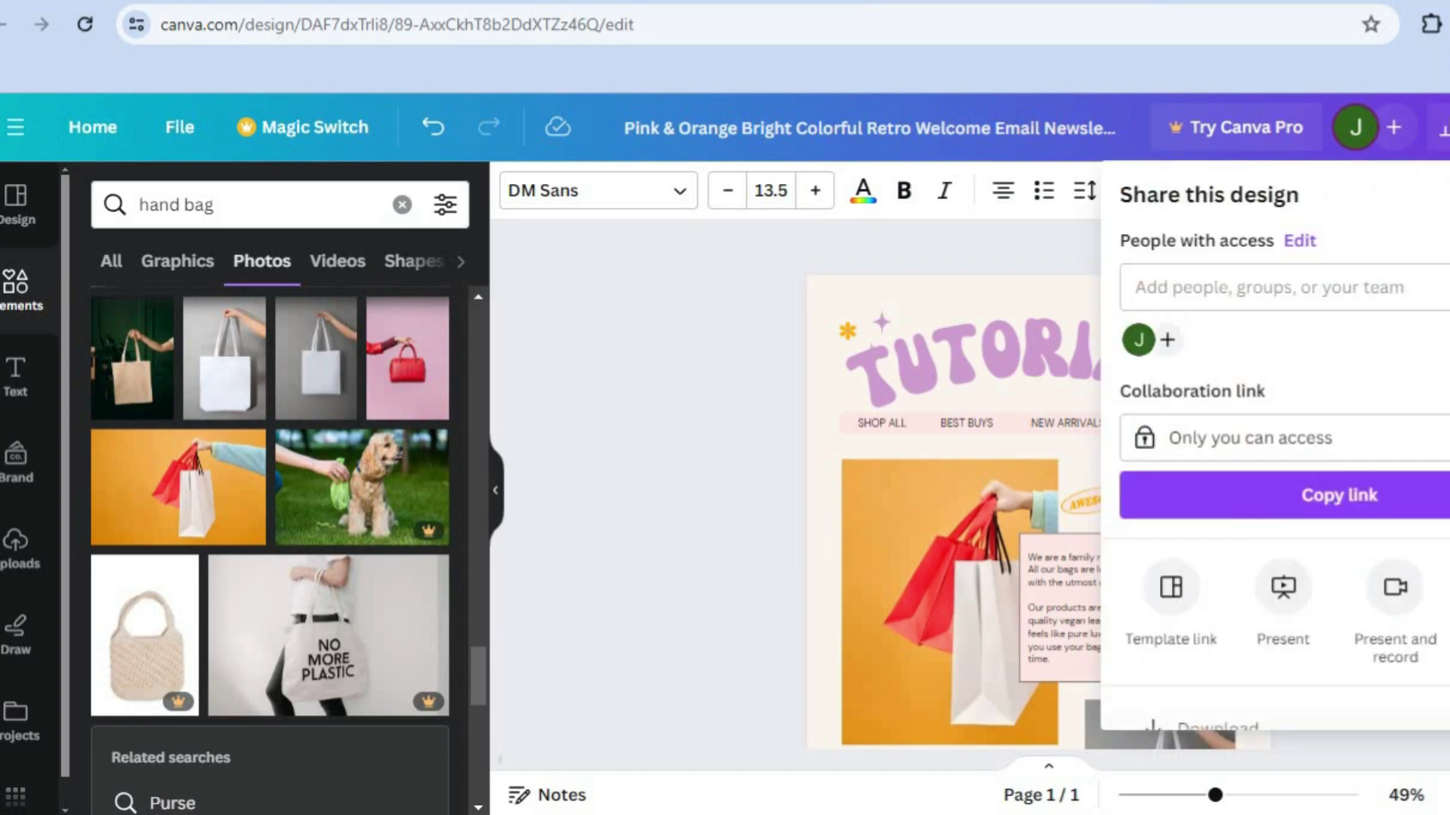
scroll(1276, 453, "down", 3)
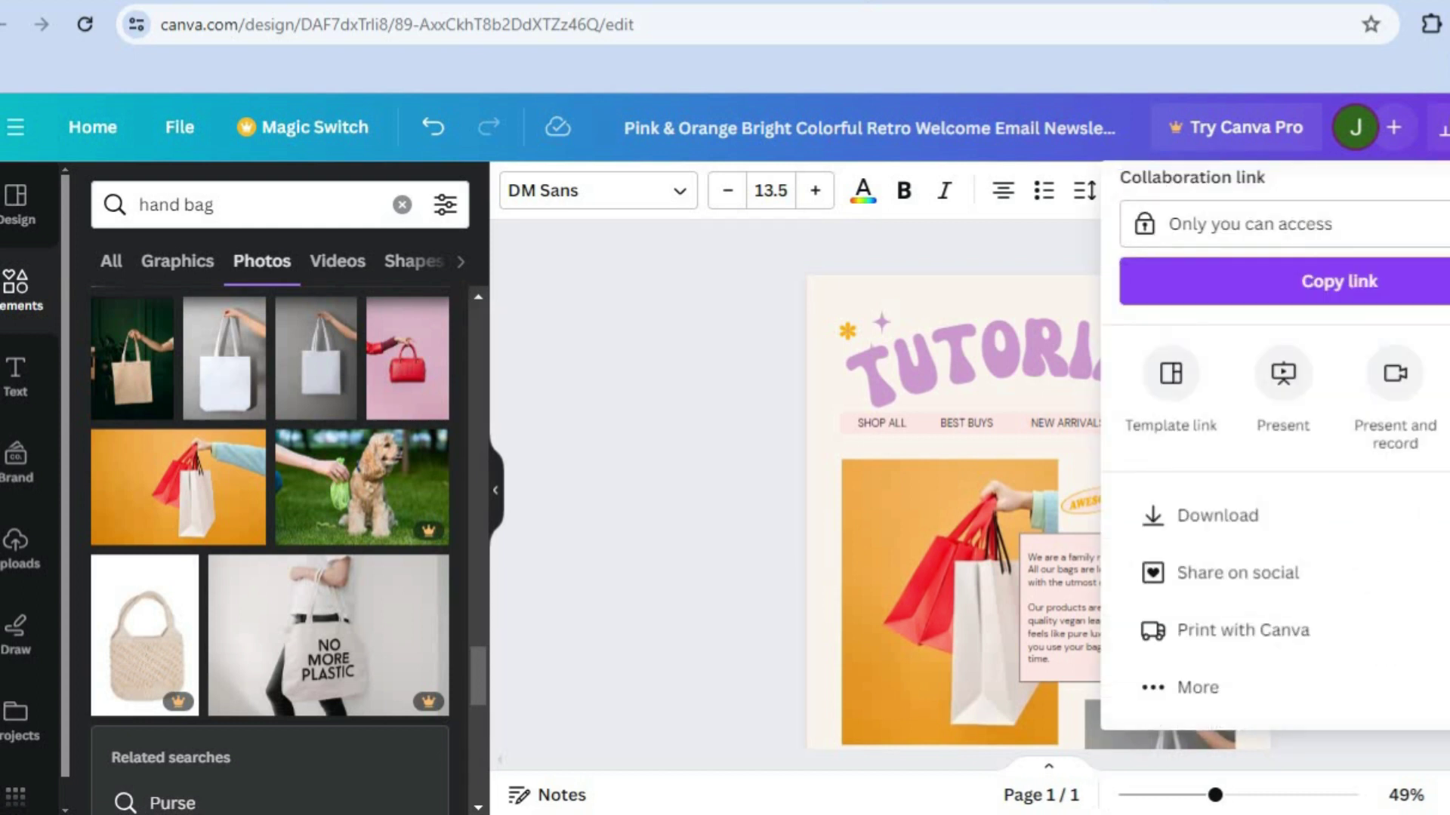
left_click(1405, 525)
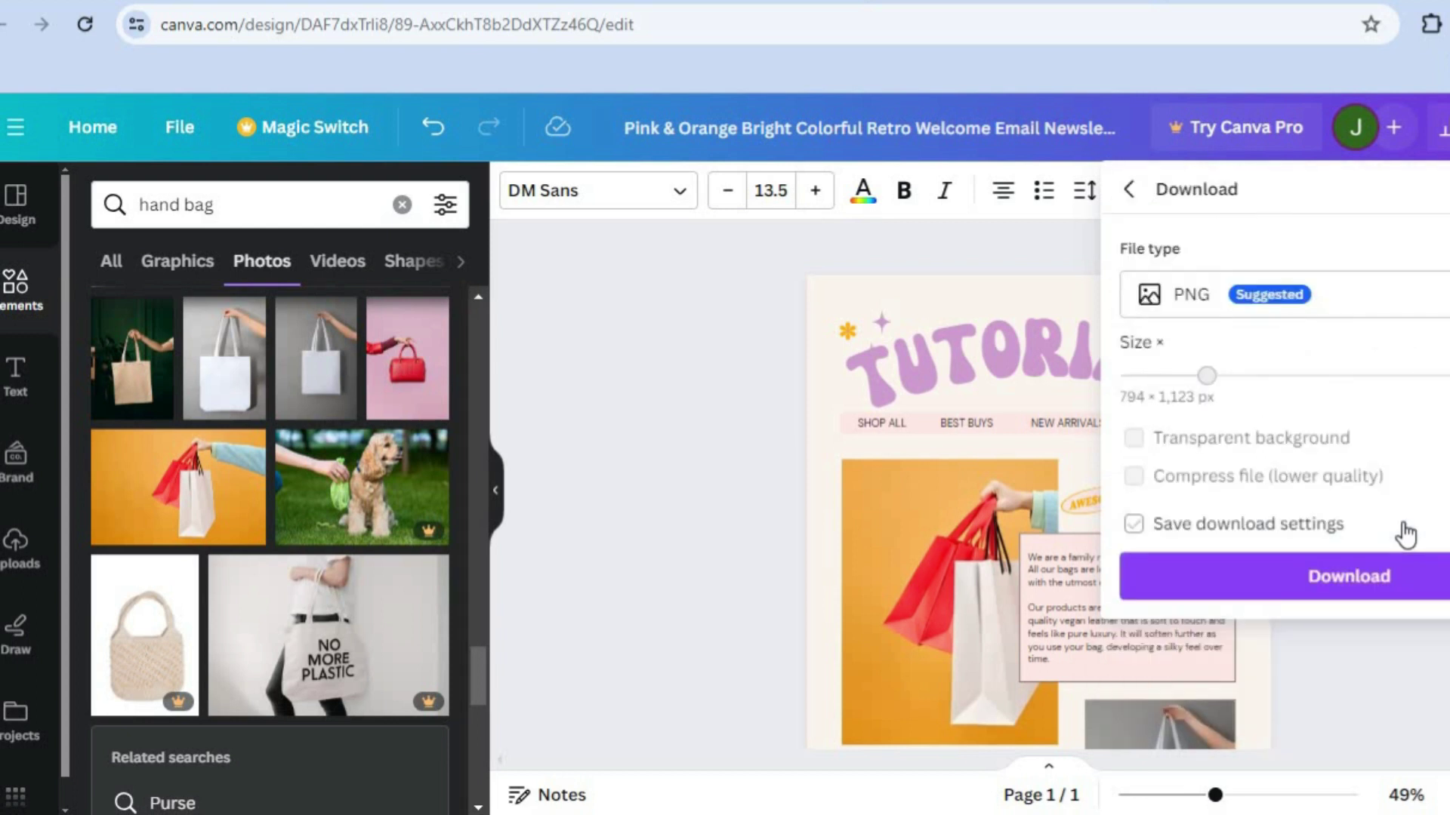
left_click(1395, 597)
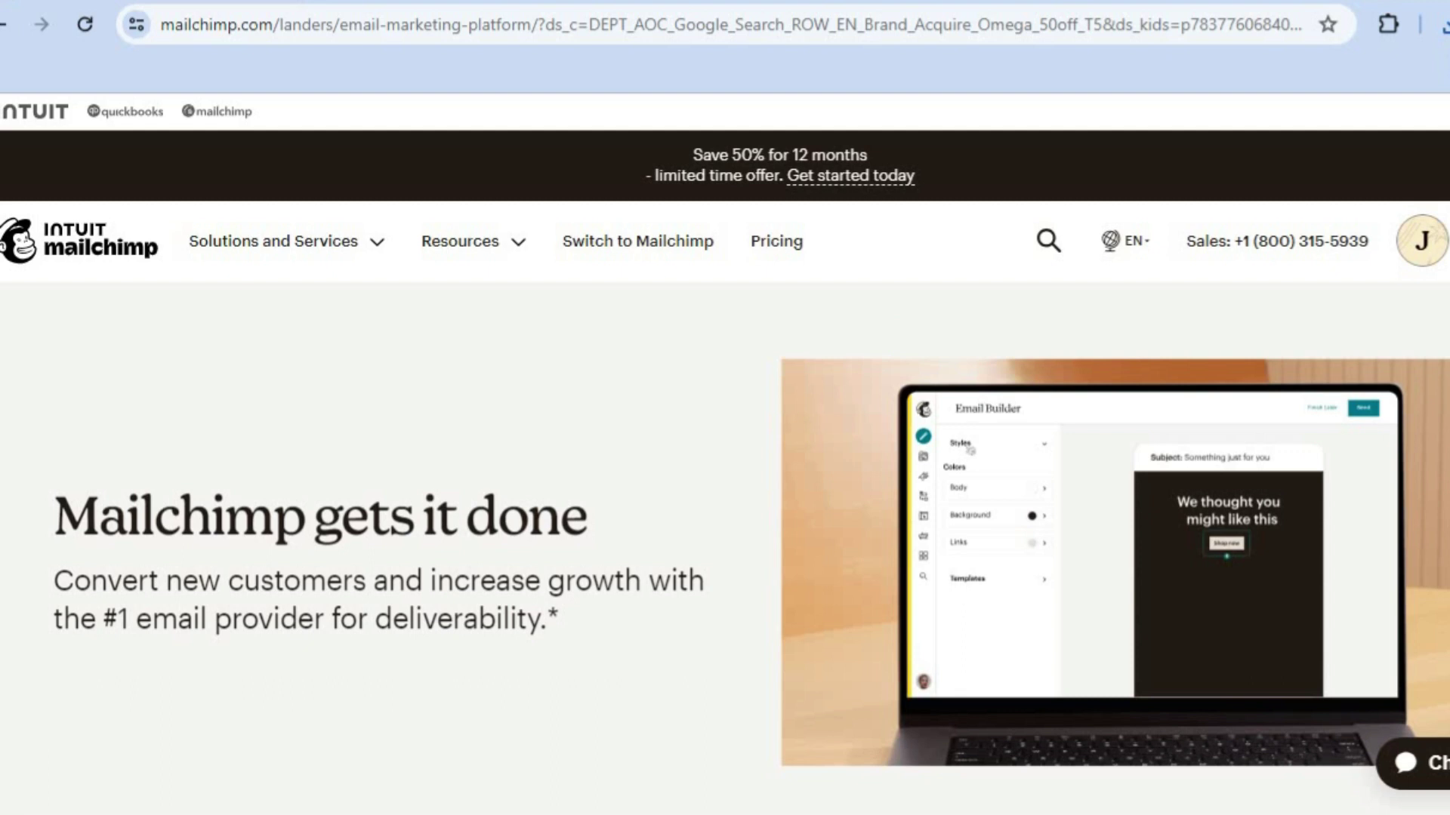
On the Mailchimp site, compare the prices and features of the Premium, Standard, Essentials and Free plans
scroll(725, 491, "down", 8)
scroll(725, 491, "down", 5)
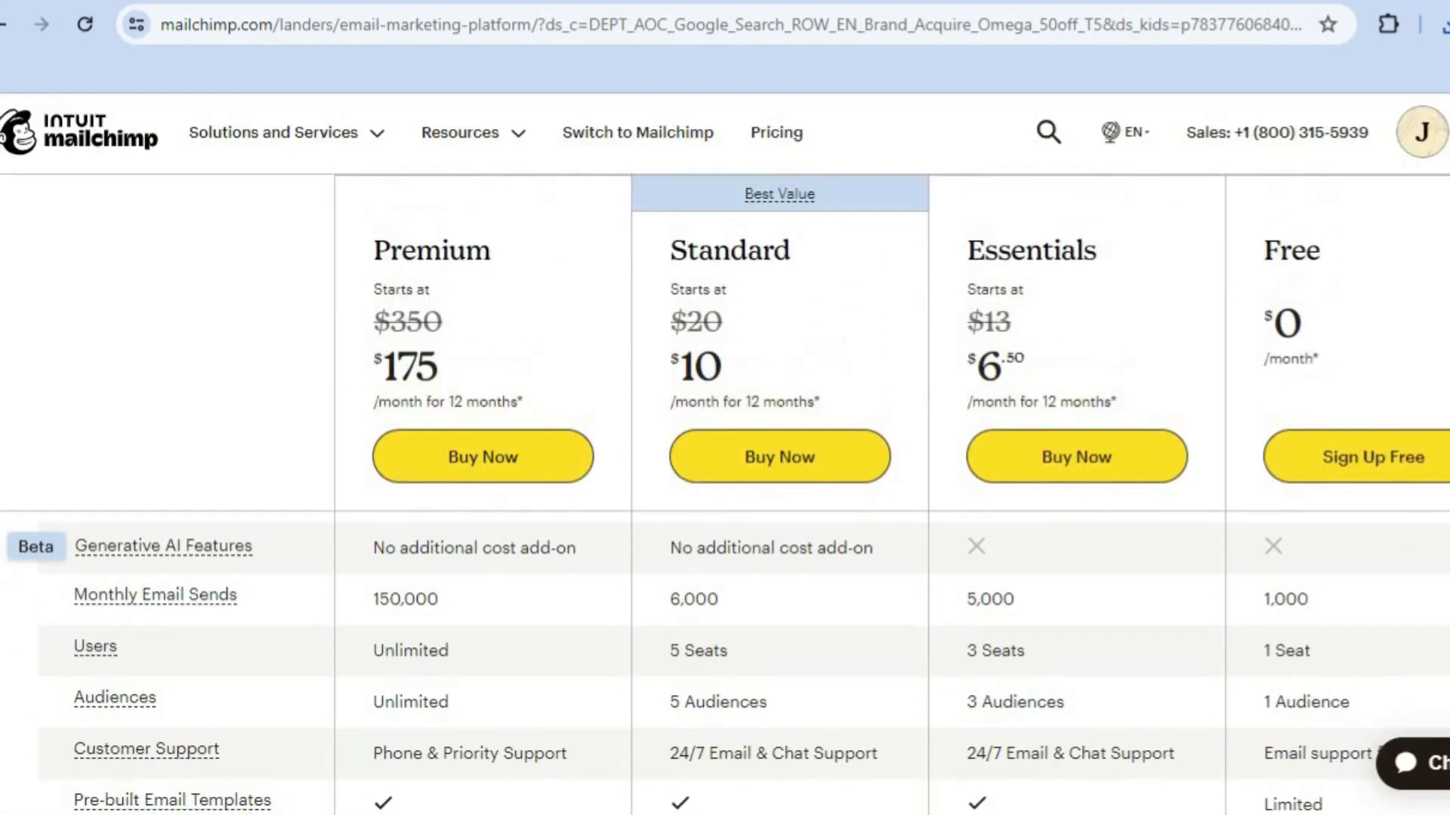
scroll(725, 665, "up", 1)
scroll(725, 664, "up", 1)
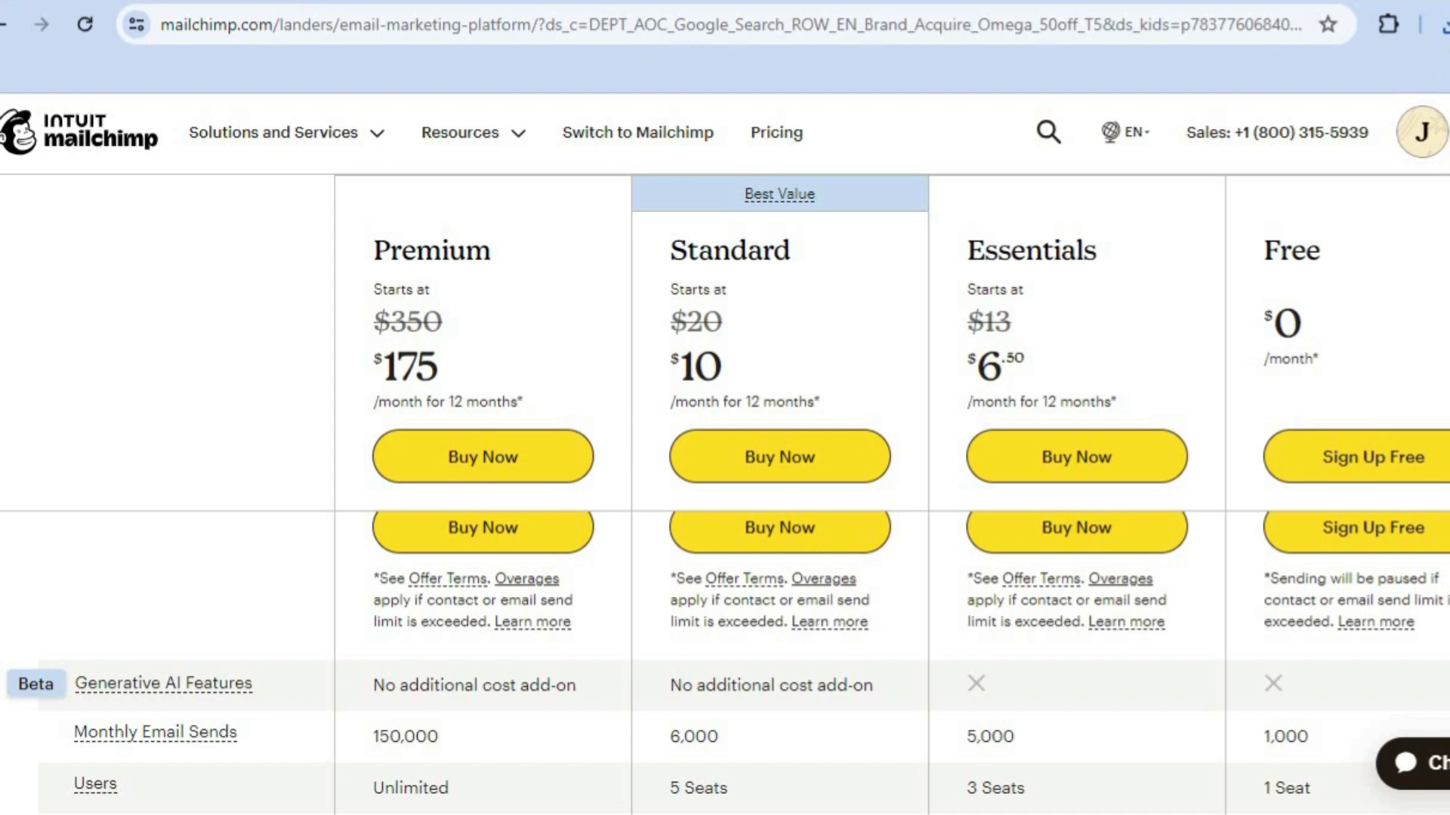
scroll(725, 664, "up", 1)
scroll(1053, 374, "down", 4)
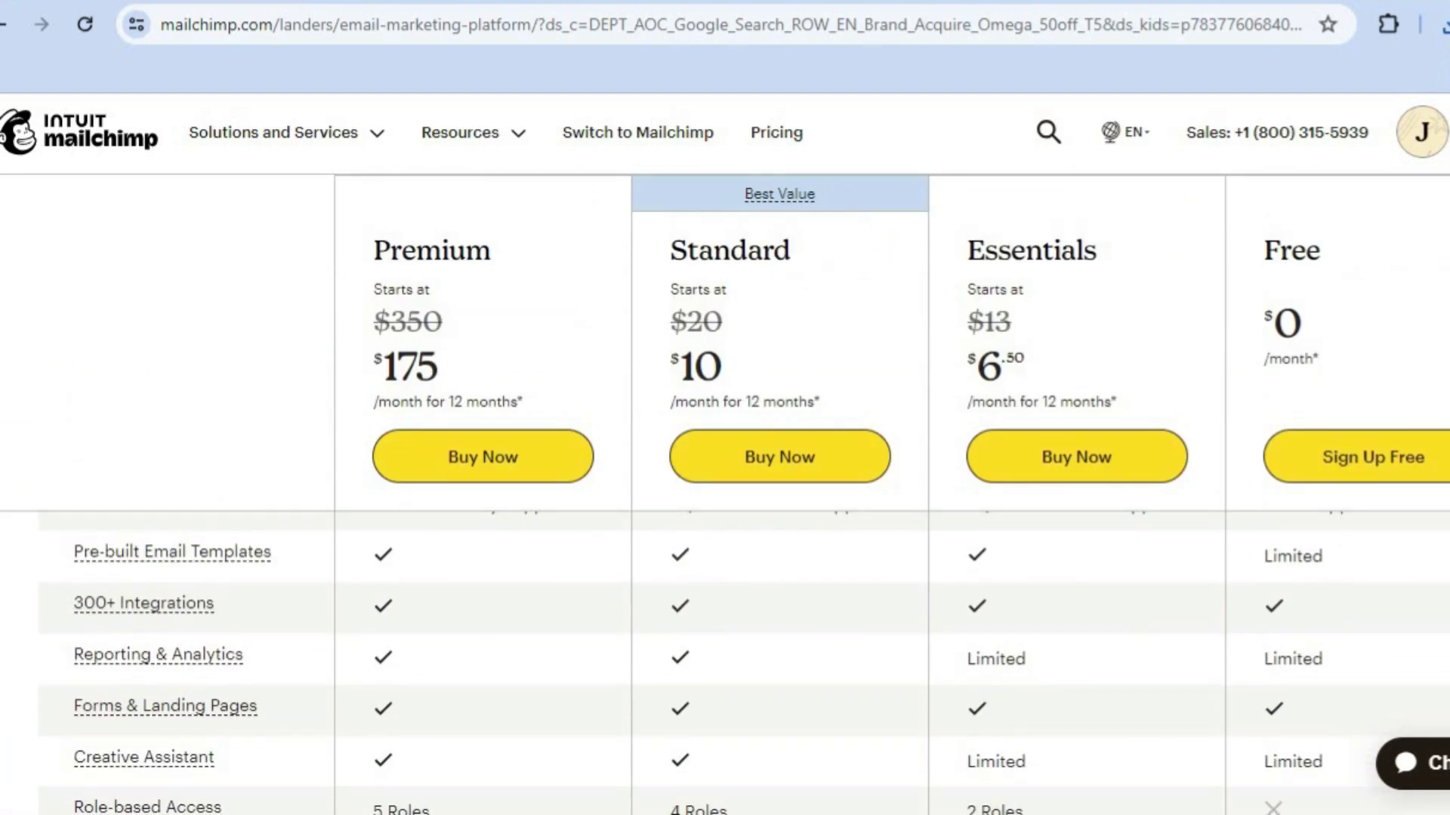
scroll(743, 663, "up", 1)
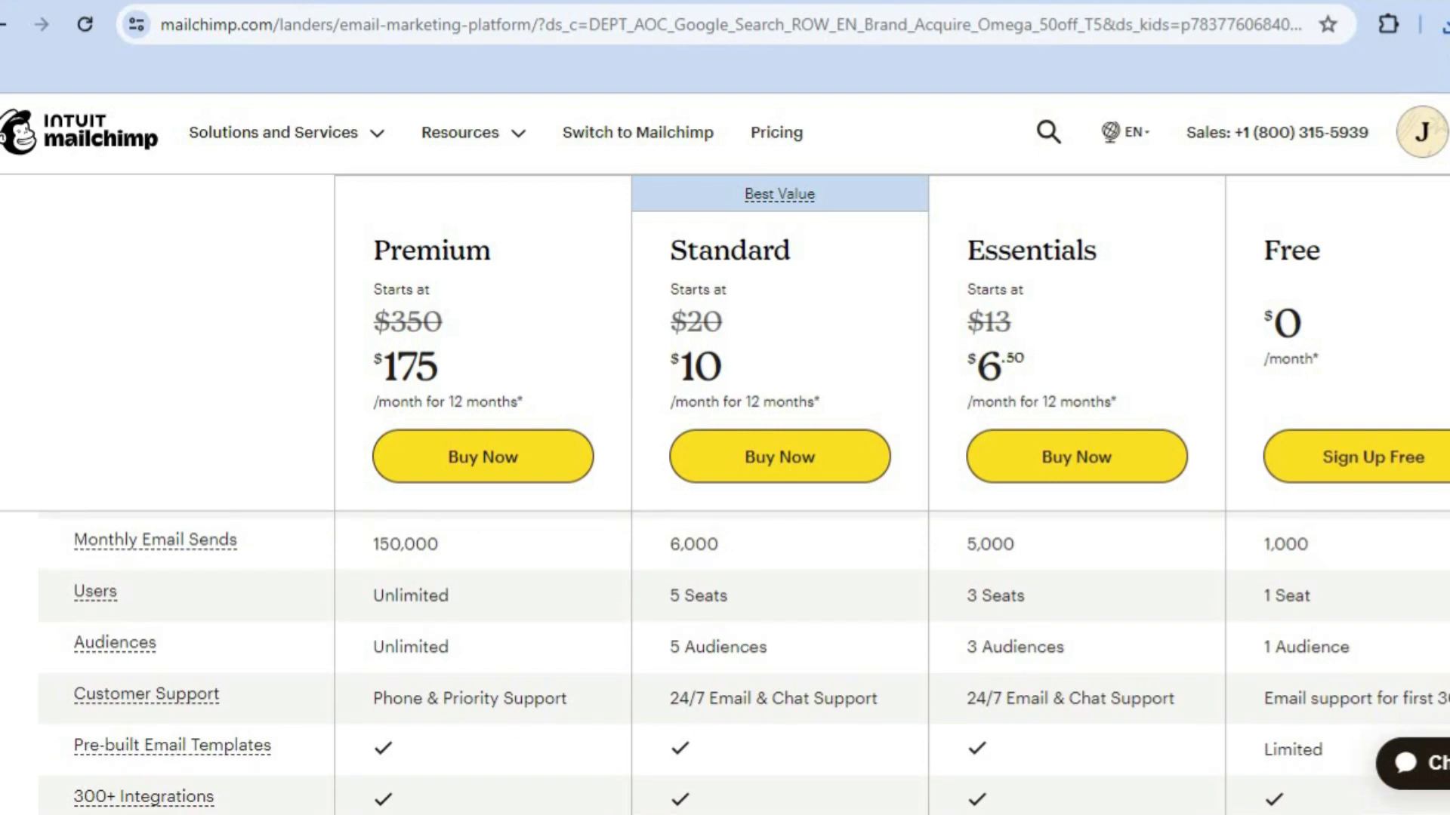
scroll(727, 662, "up", 1)
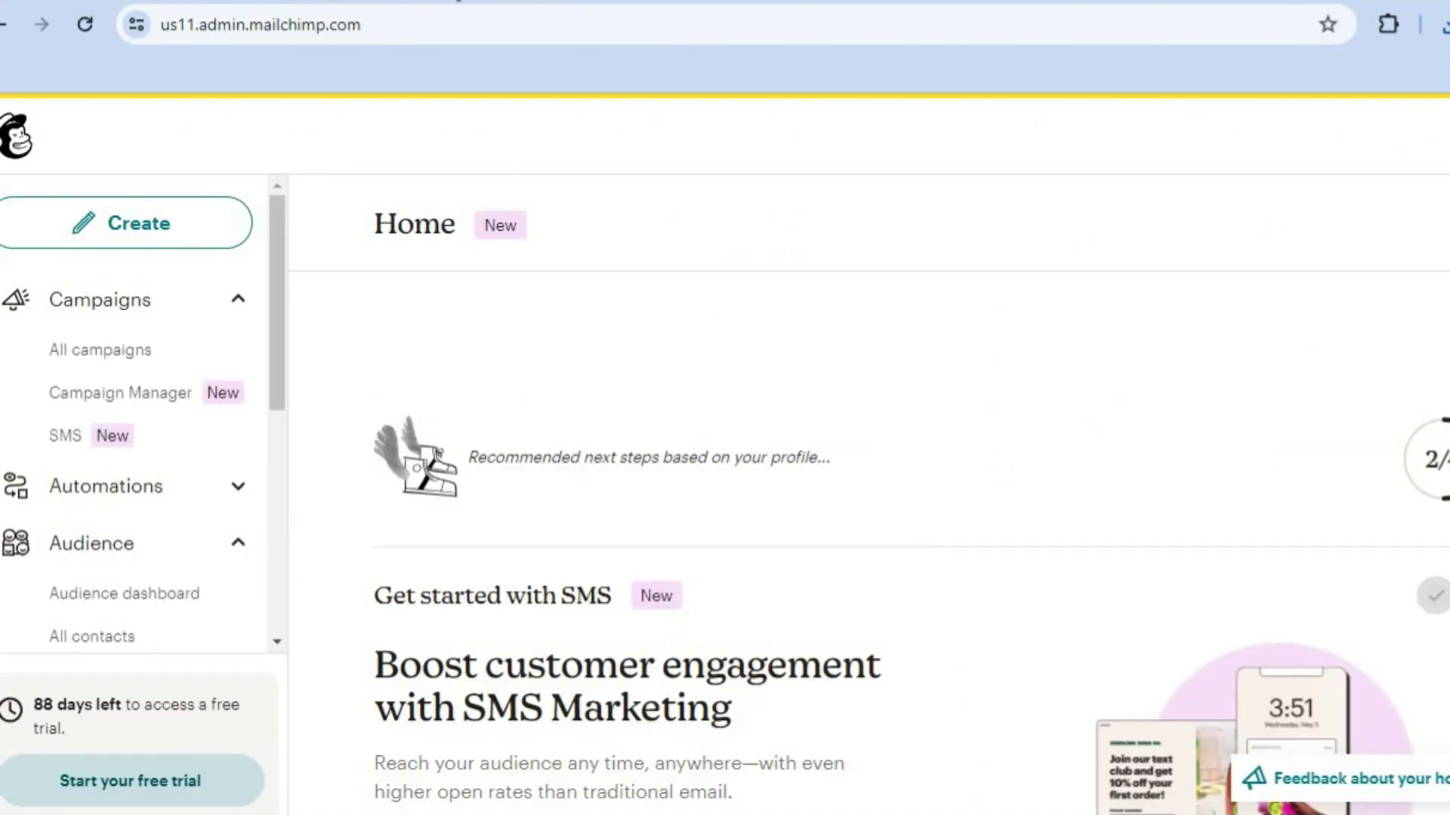
Start creating a new campaign in Mailchimp and look through the regular email, automation and landing page options
left_click(131, 227)
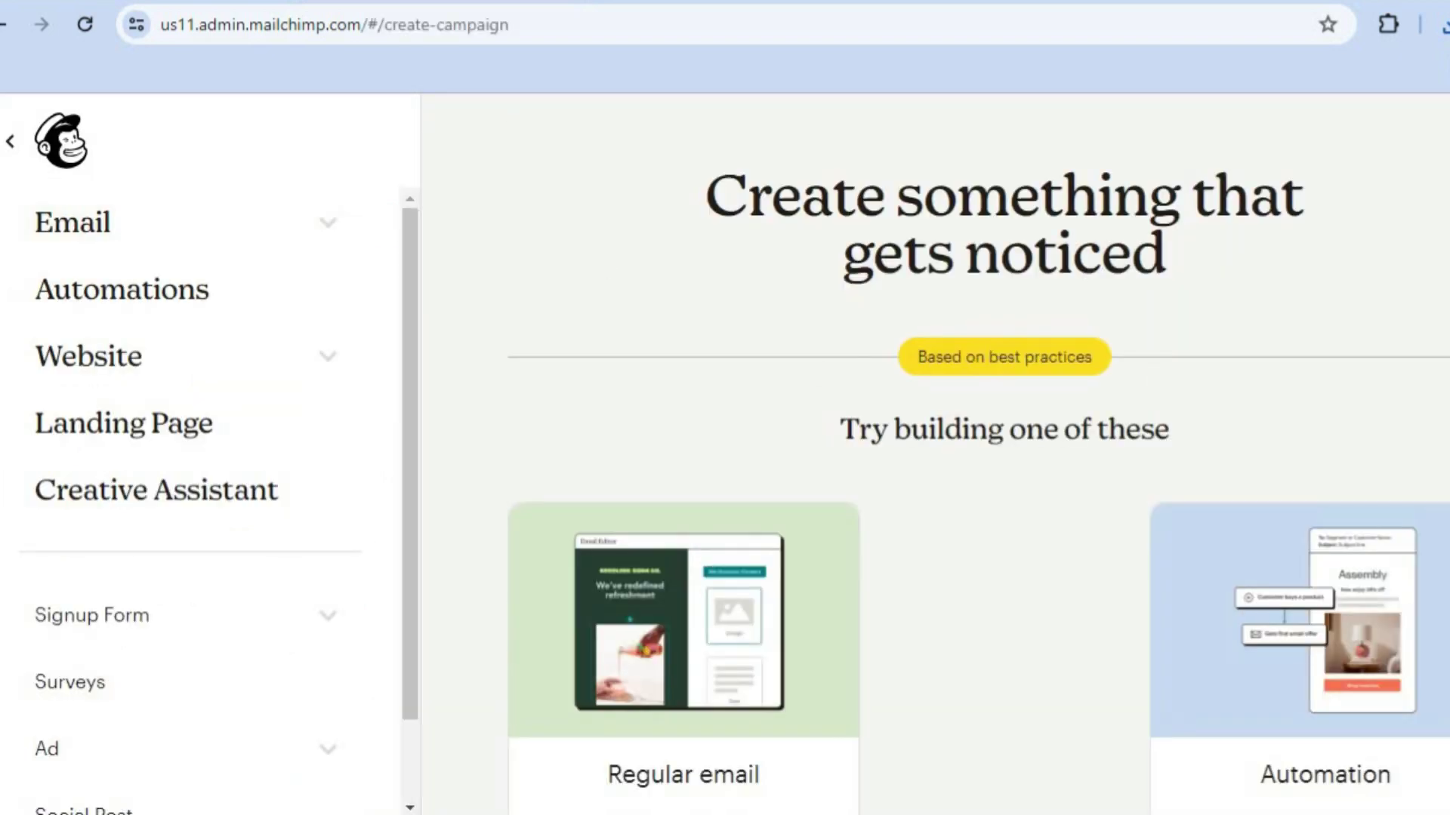
scroll(935, 453, "down", 6)
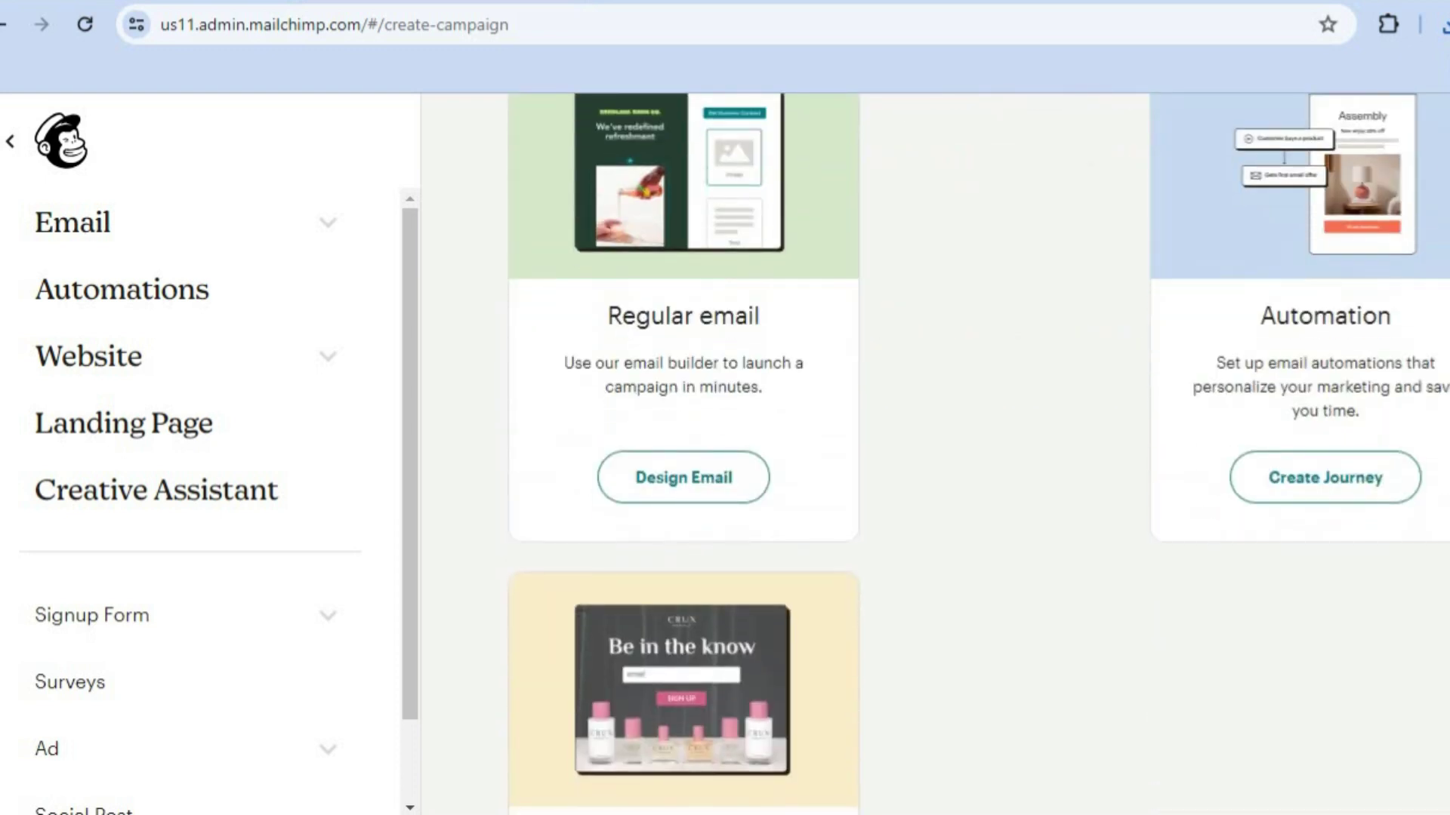
scroll(934, 453, "down", 3)
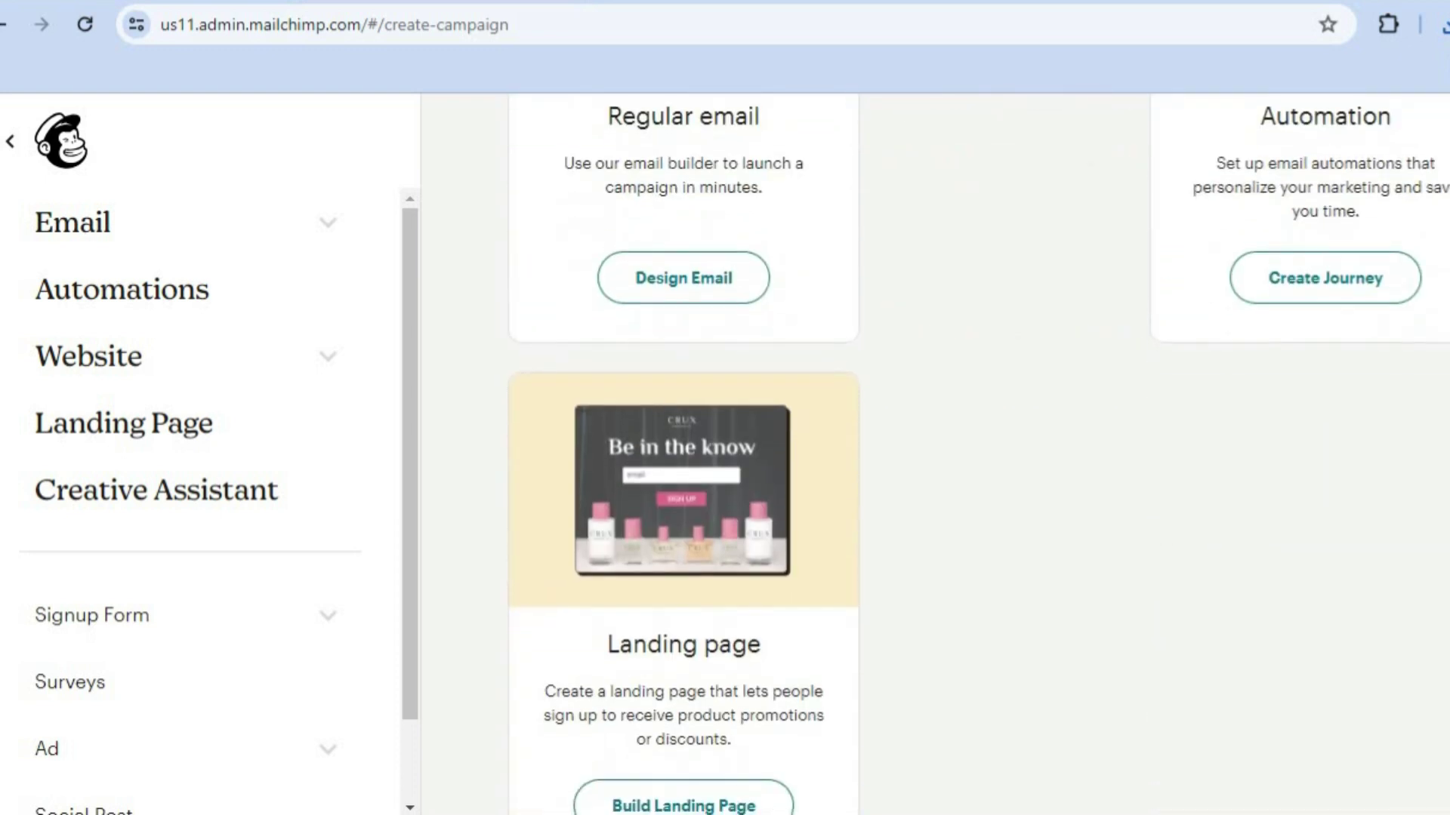
scroll(935, 453, "down", 1)
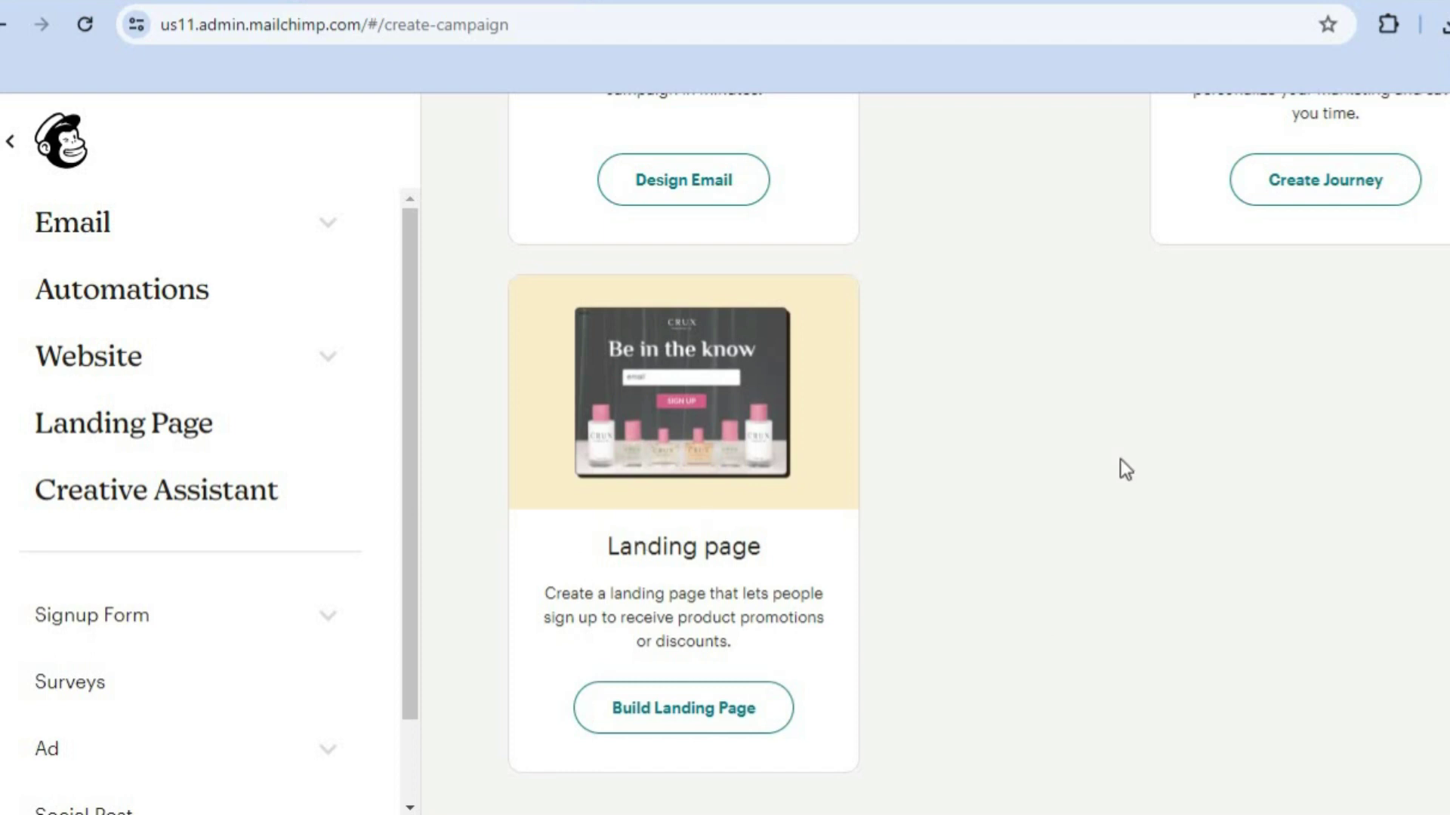
scroll(1347, 301, "up", 7)
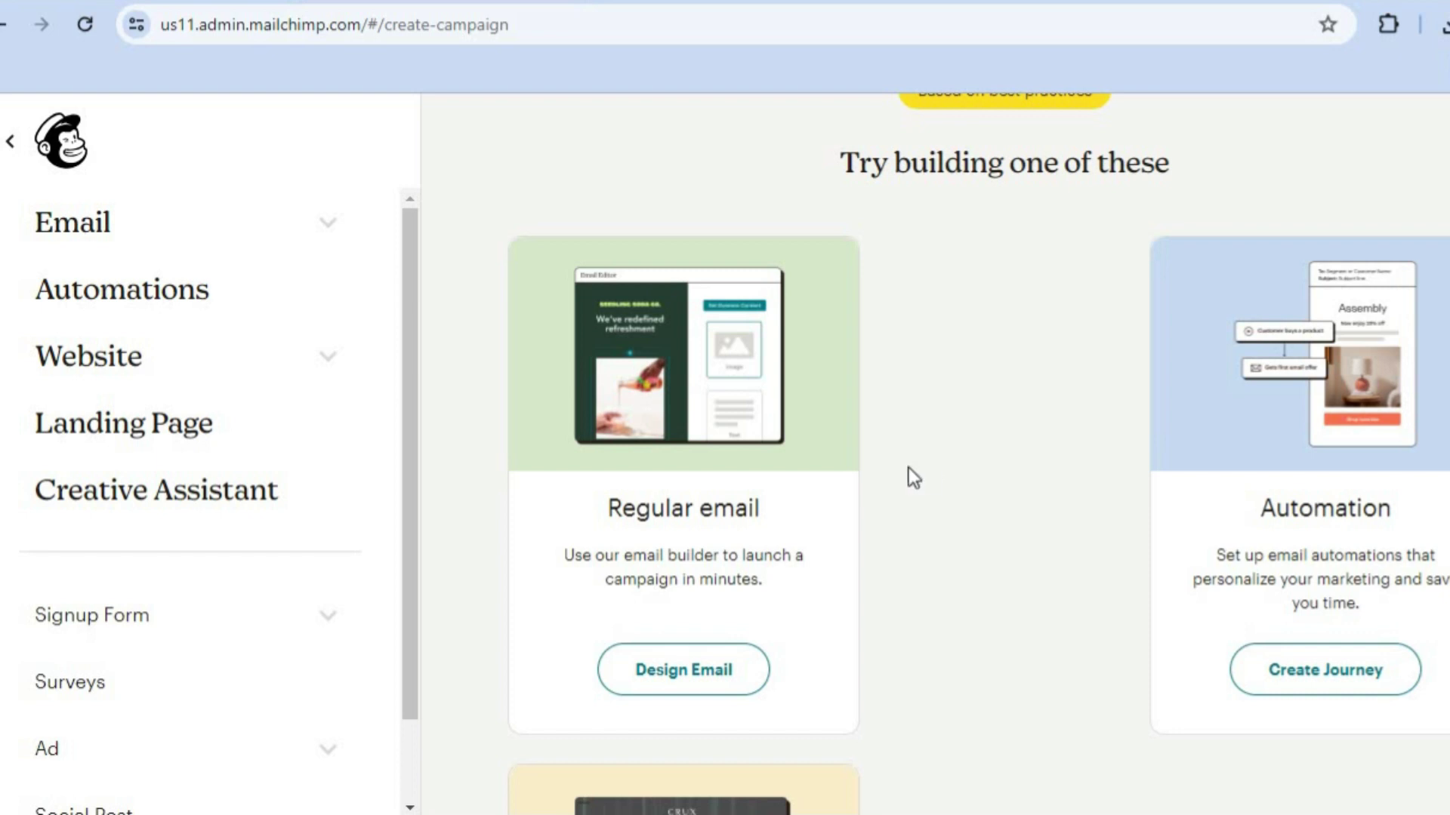
Start designing a regular email in Mailchimp using the template for starting from scratch
left_click(674, 669)
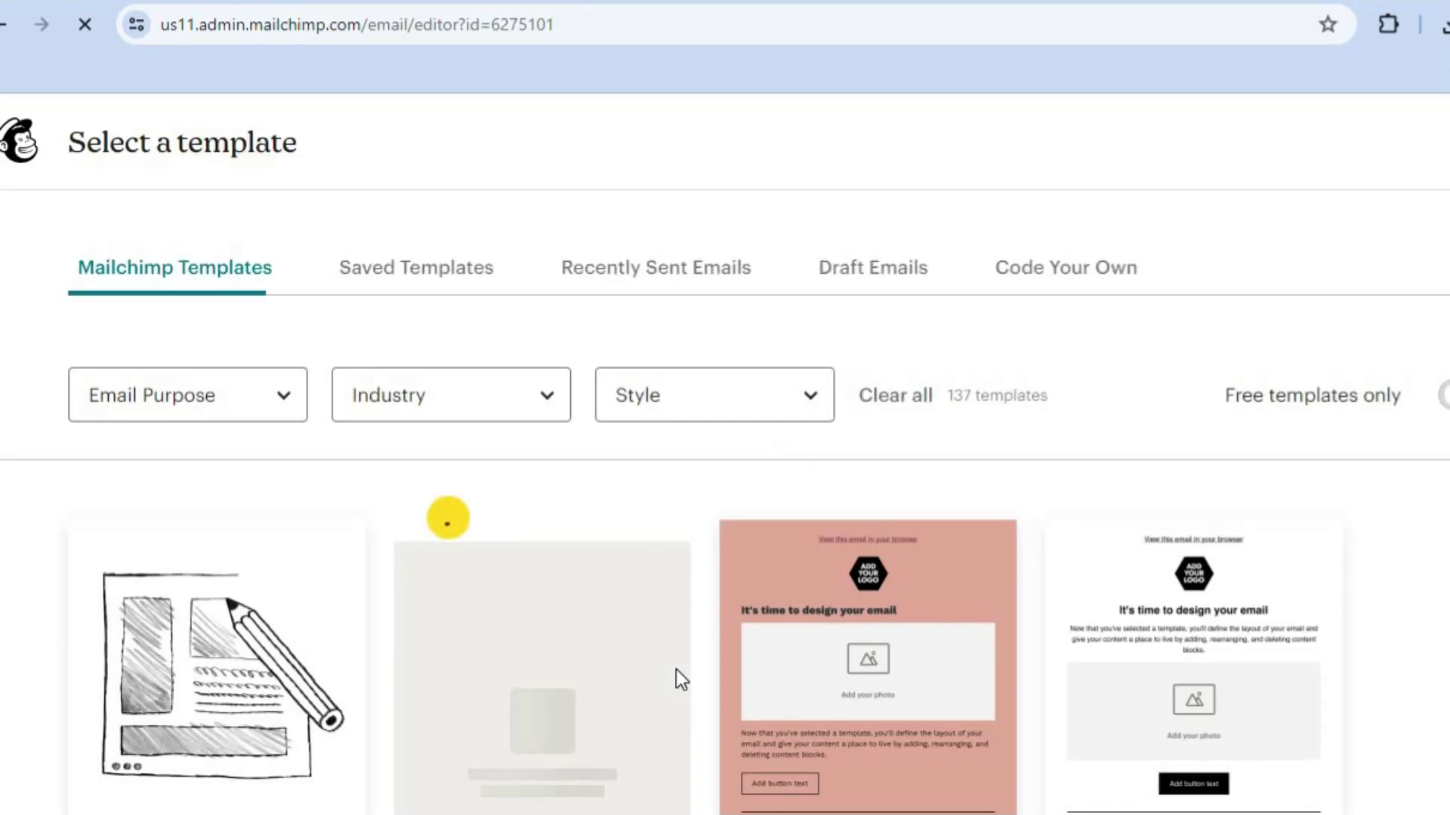
mouse_move(474, 613)
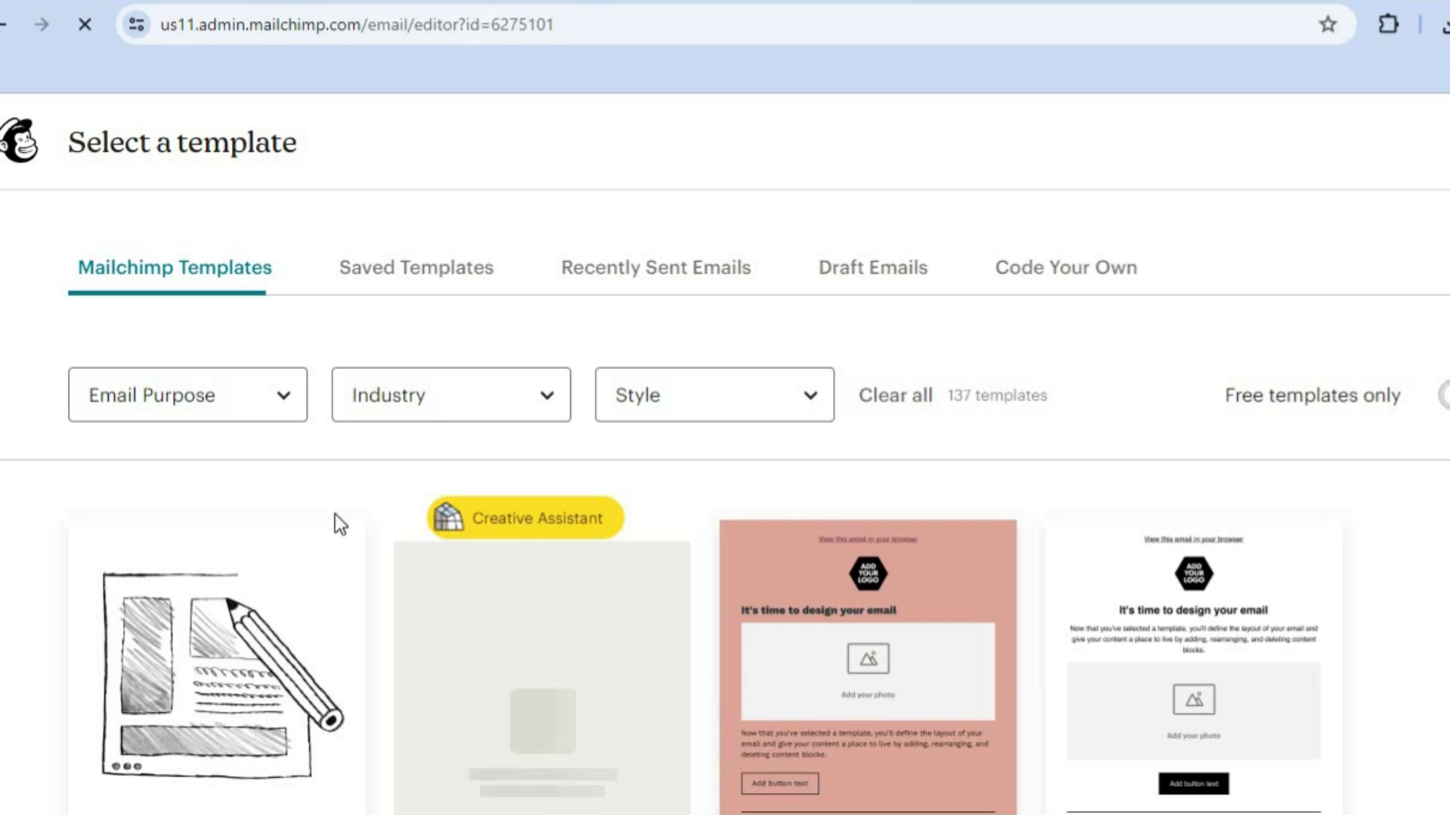
mouse_move(201, 632)
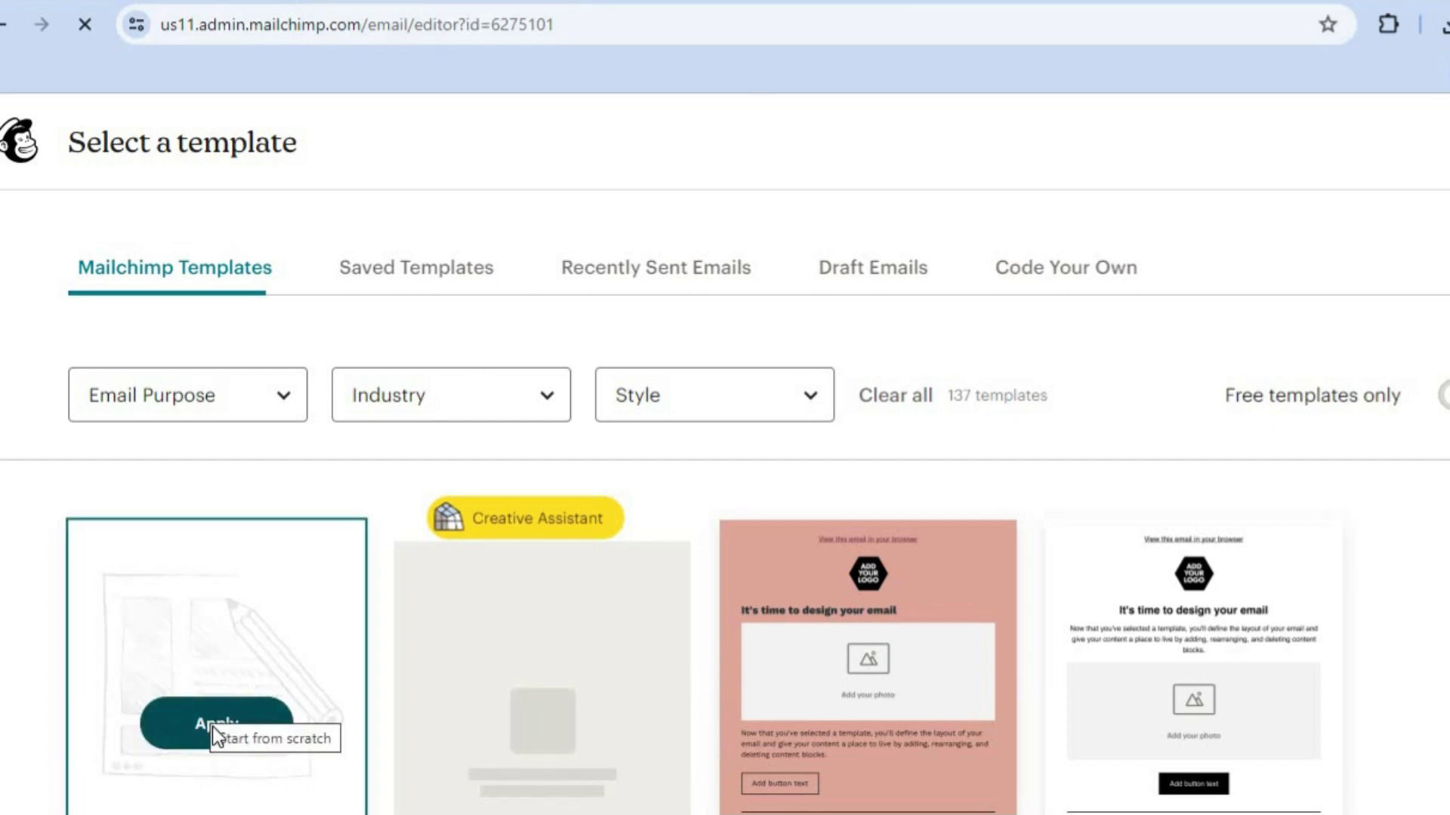
left_click(213, 727)
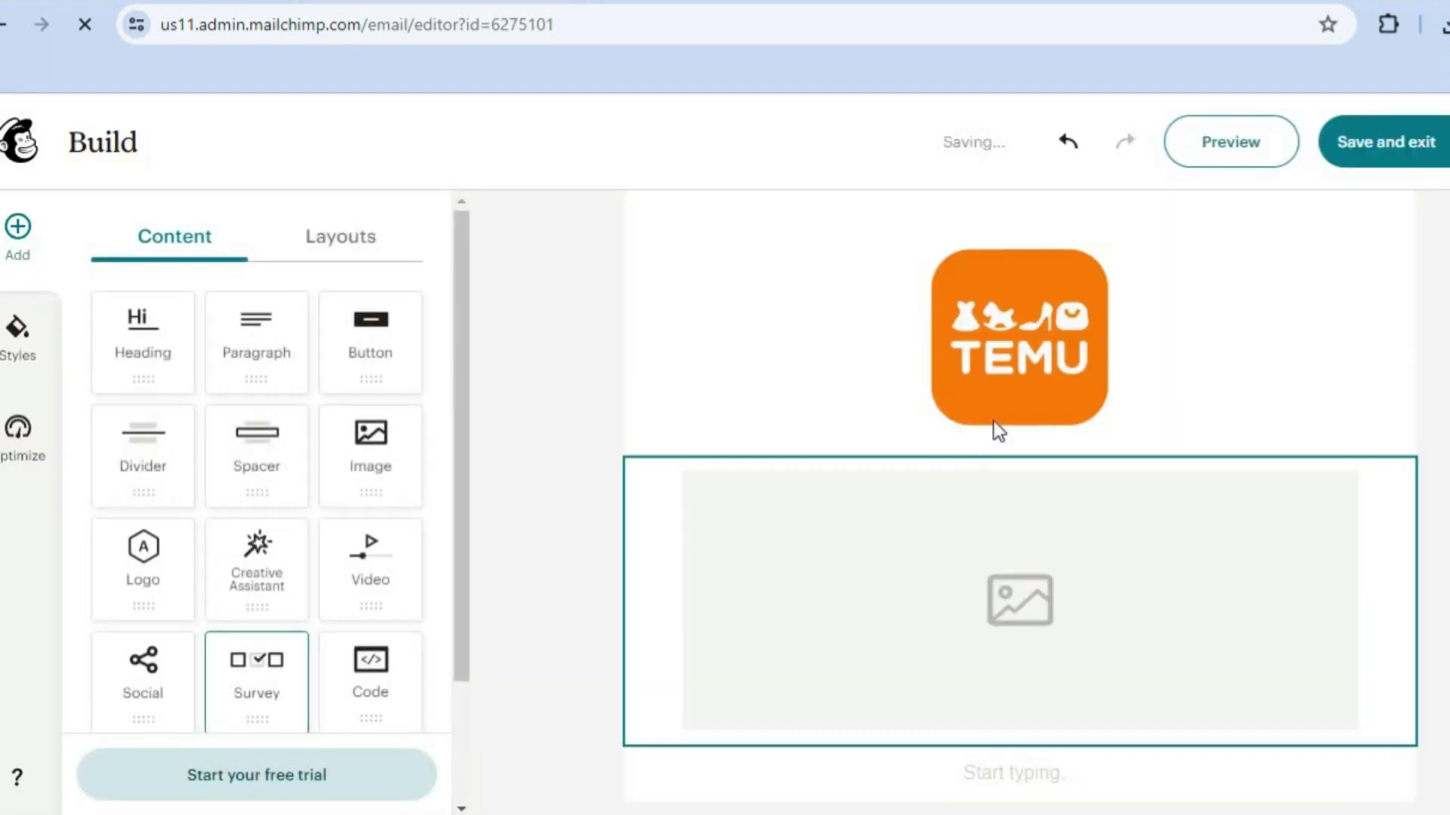
Remove the Temu logo block from the email and add a new logo block above the image placeholder
left_click(995, 329)
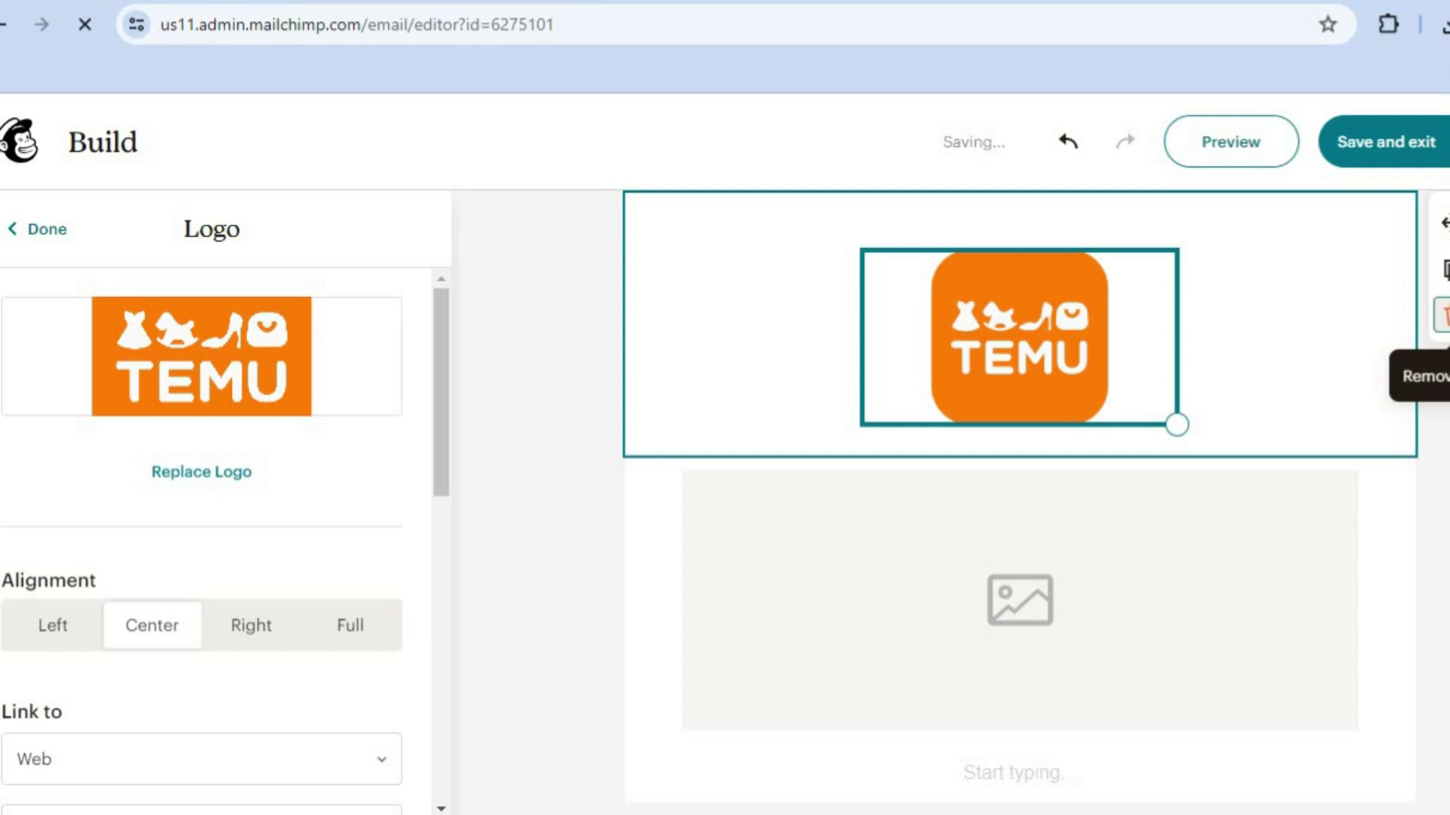
left_click(1443, 316)
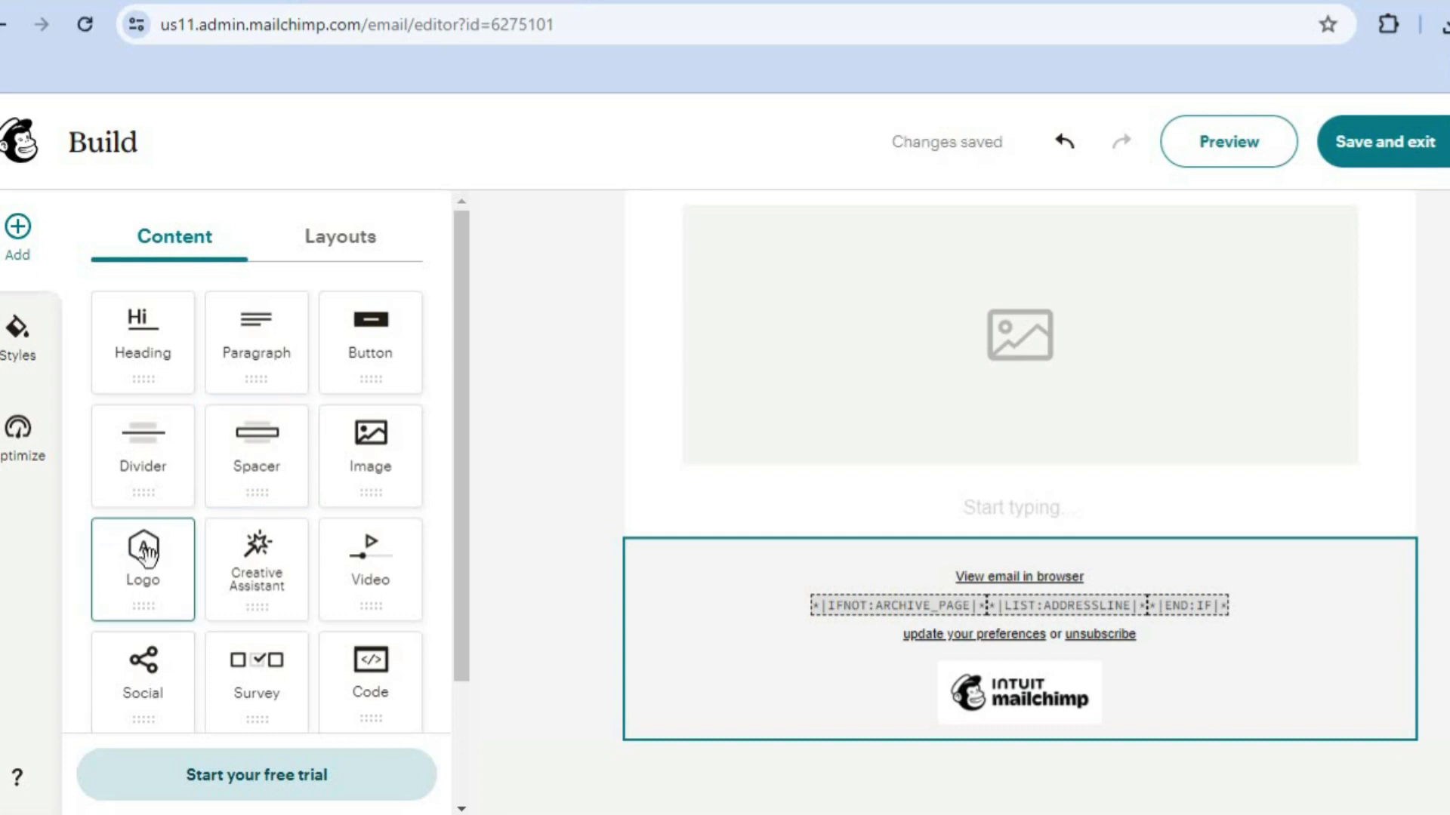
left_click_drag(146, 559, 782, 258)
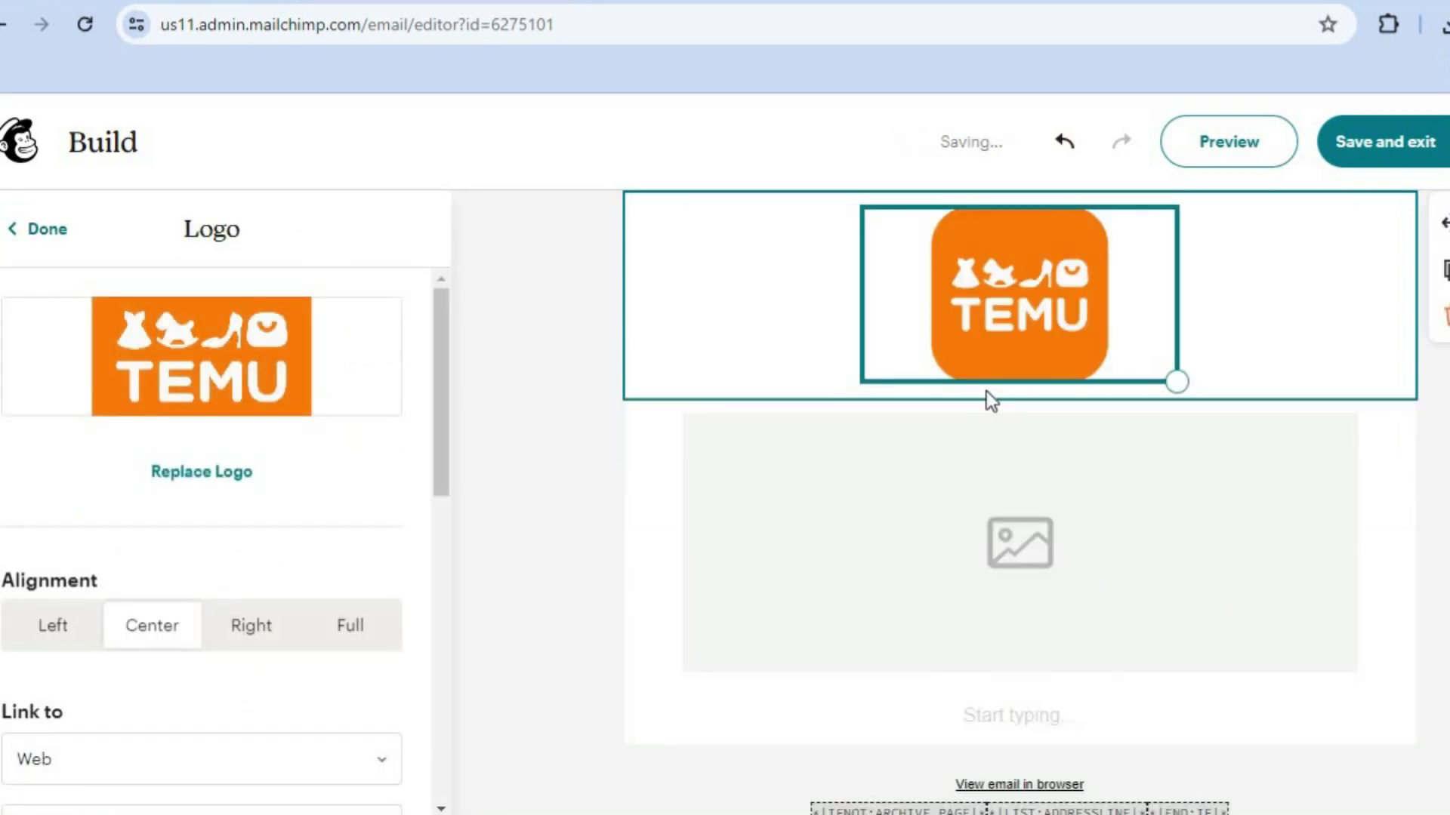
Look through the stored files for replacing the logo and the Downloads folder for an image to upload
left_click(222, 474)
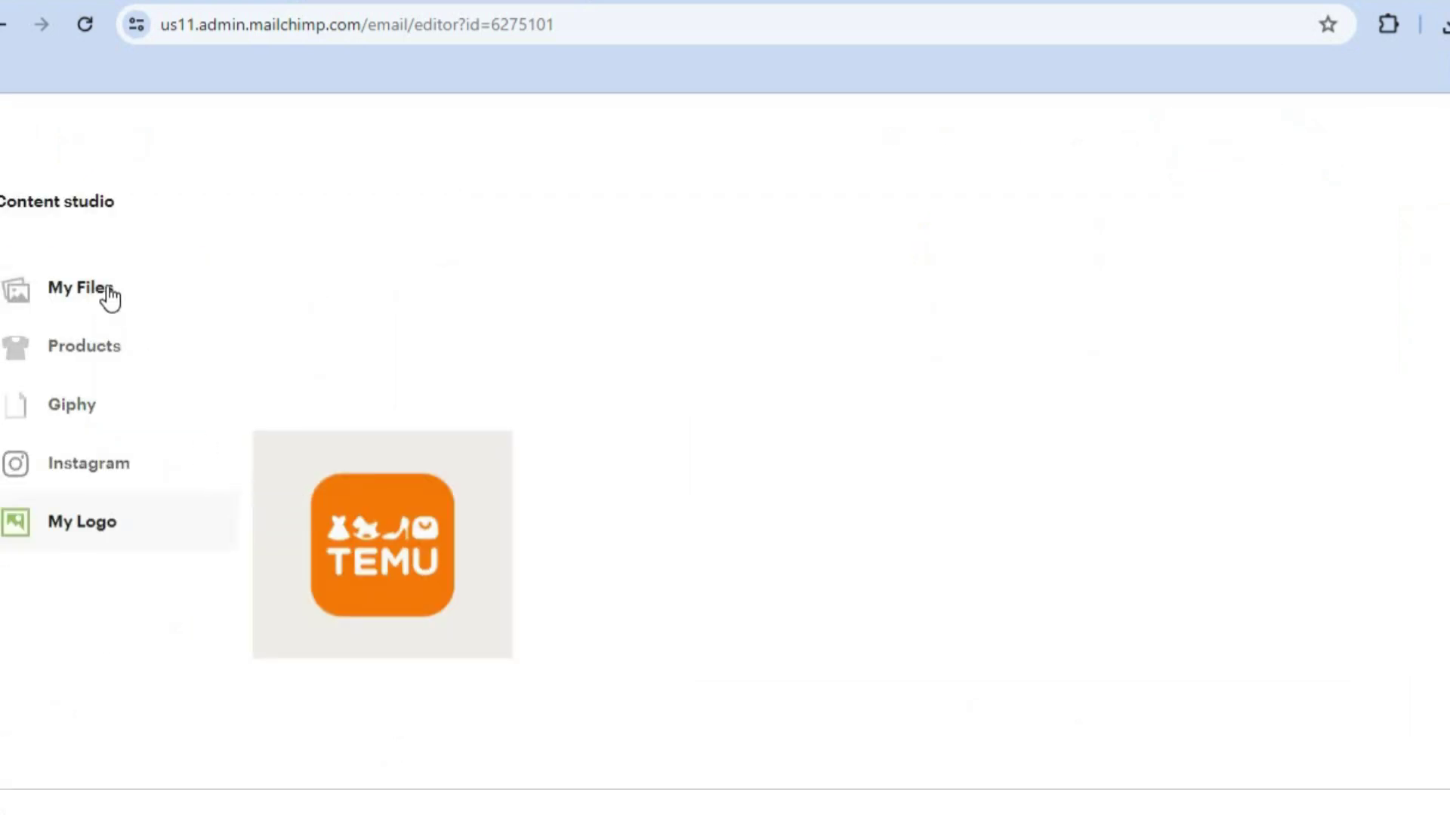
left_click(108, 291)
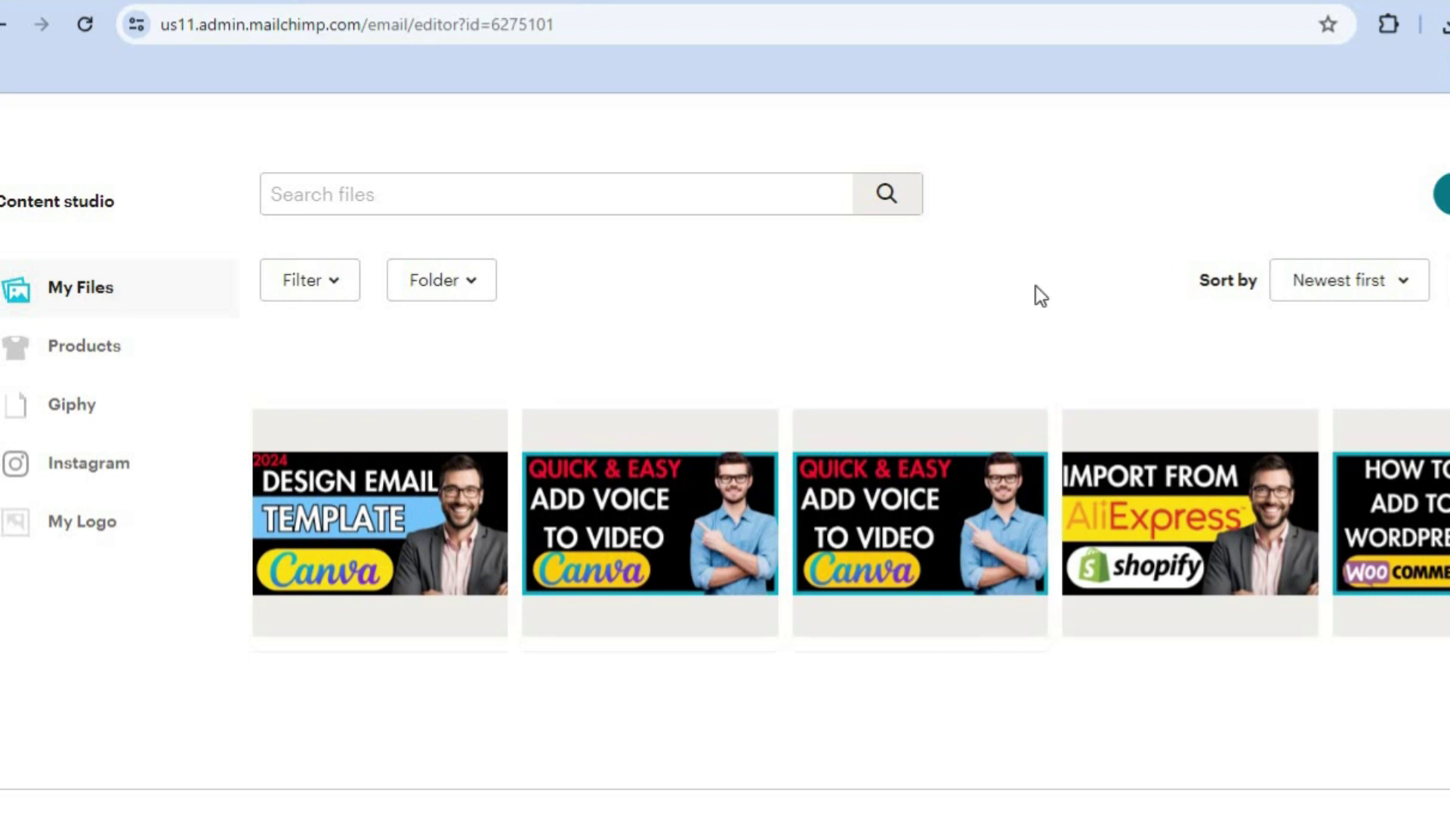
key("Return")
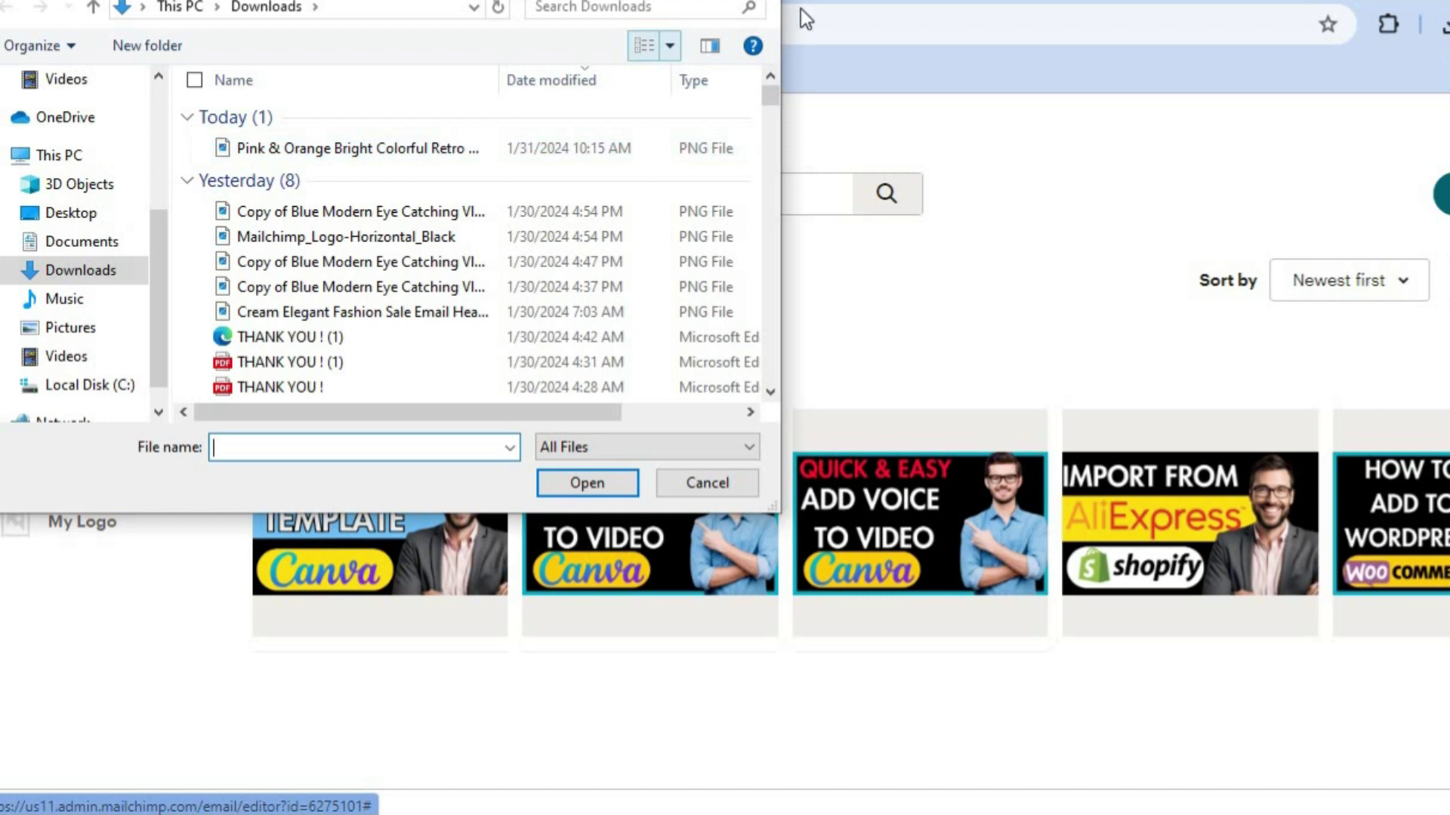
key("Escape")
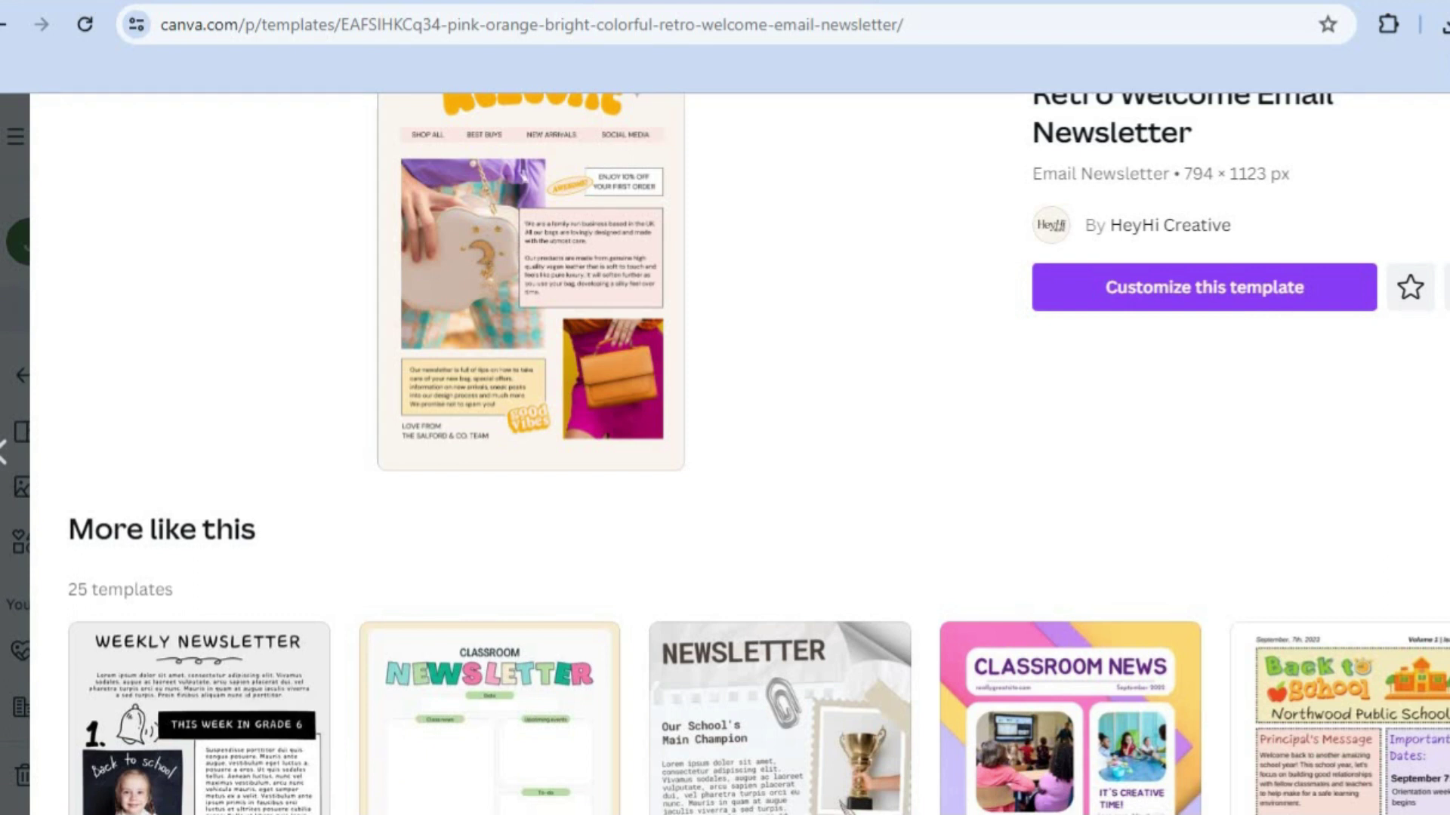
Switch to Canva and replace the template search with "email header"
key("Escape")
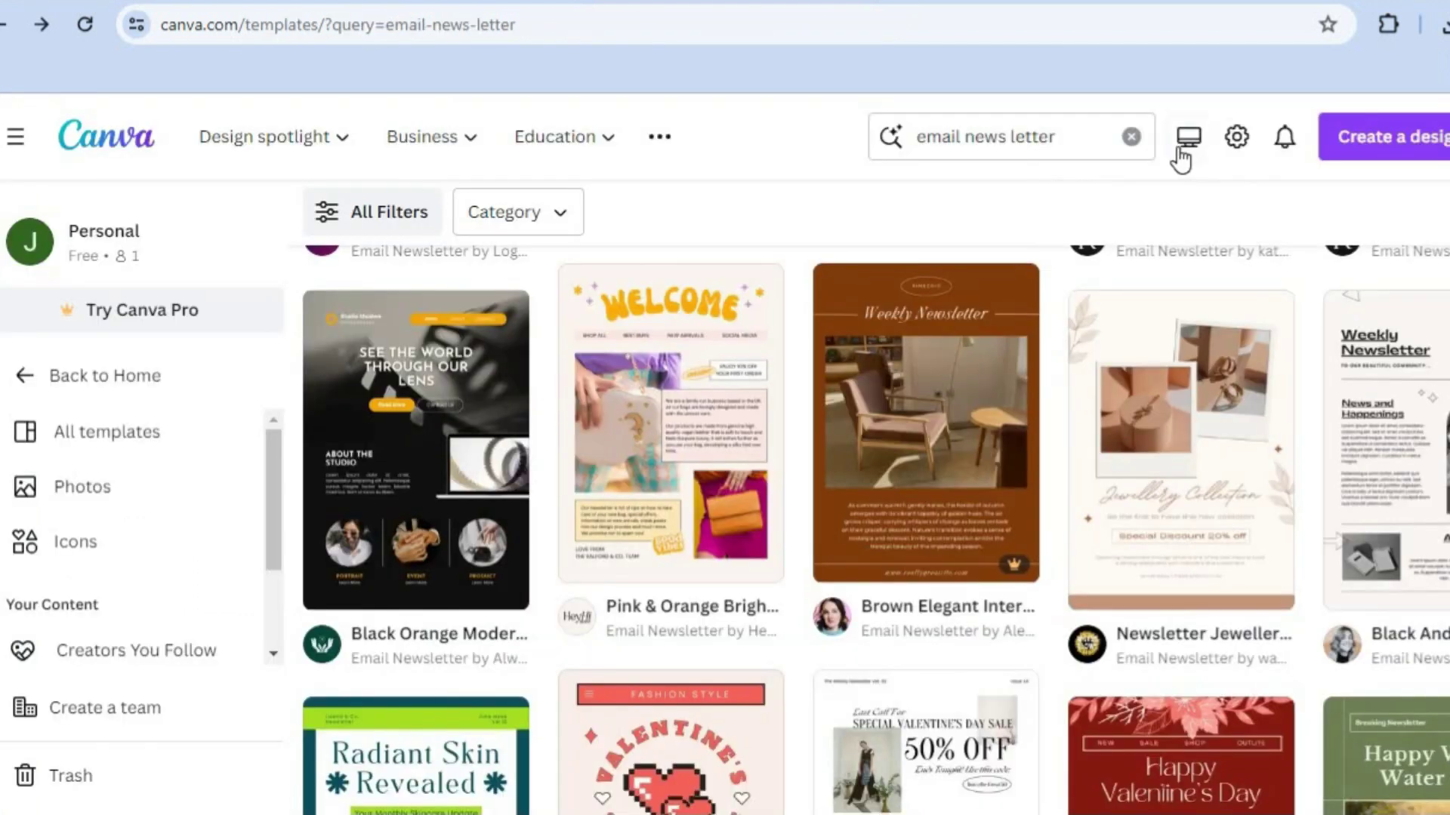
left_click(1130, 137)
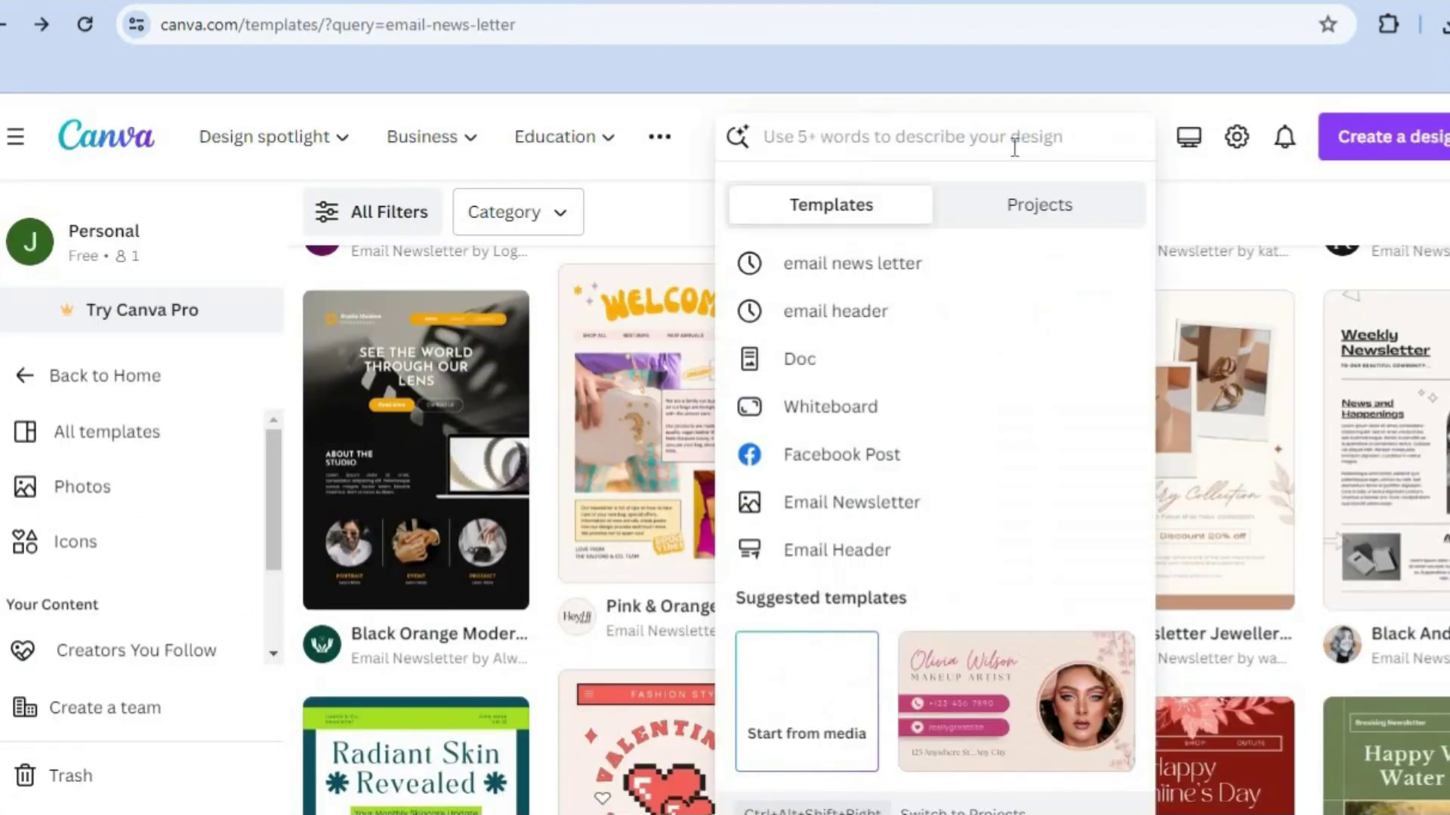
left_click(932, 313)
left_click(930, 307)
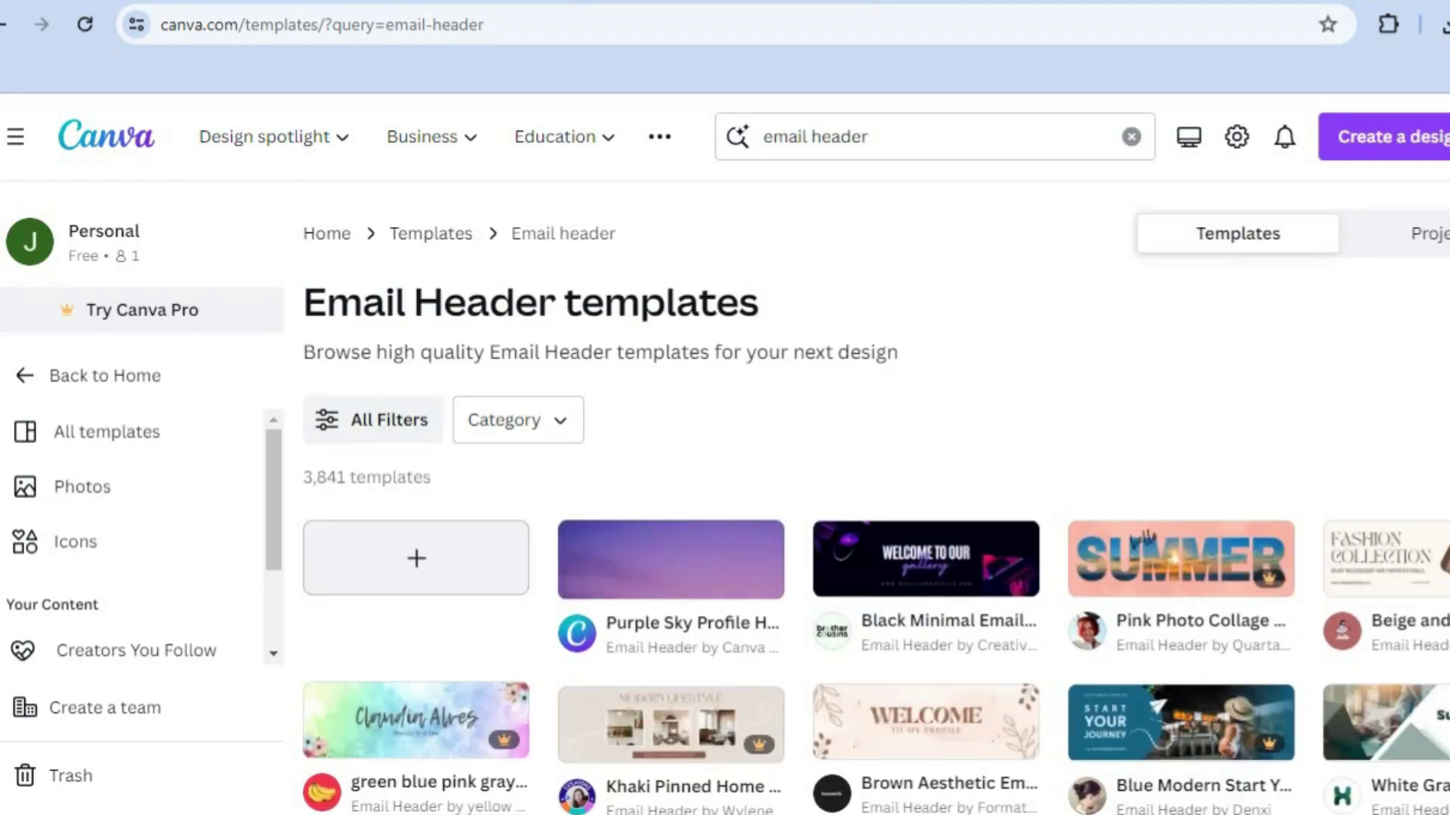
Browse the email header templates and open the Purple Sky Profile Header template for customizing
scroll(876, 510, "down", 3)
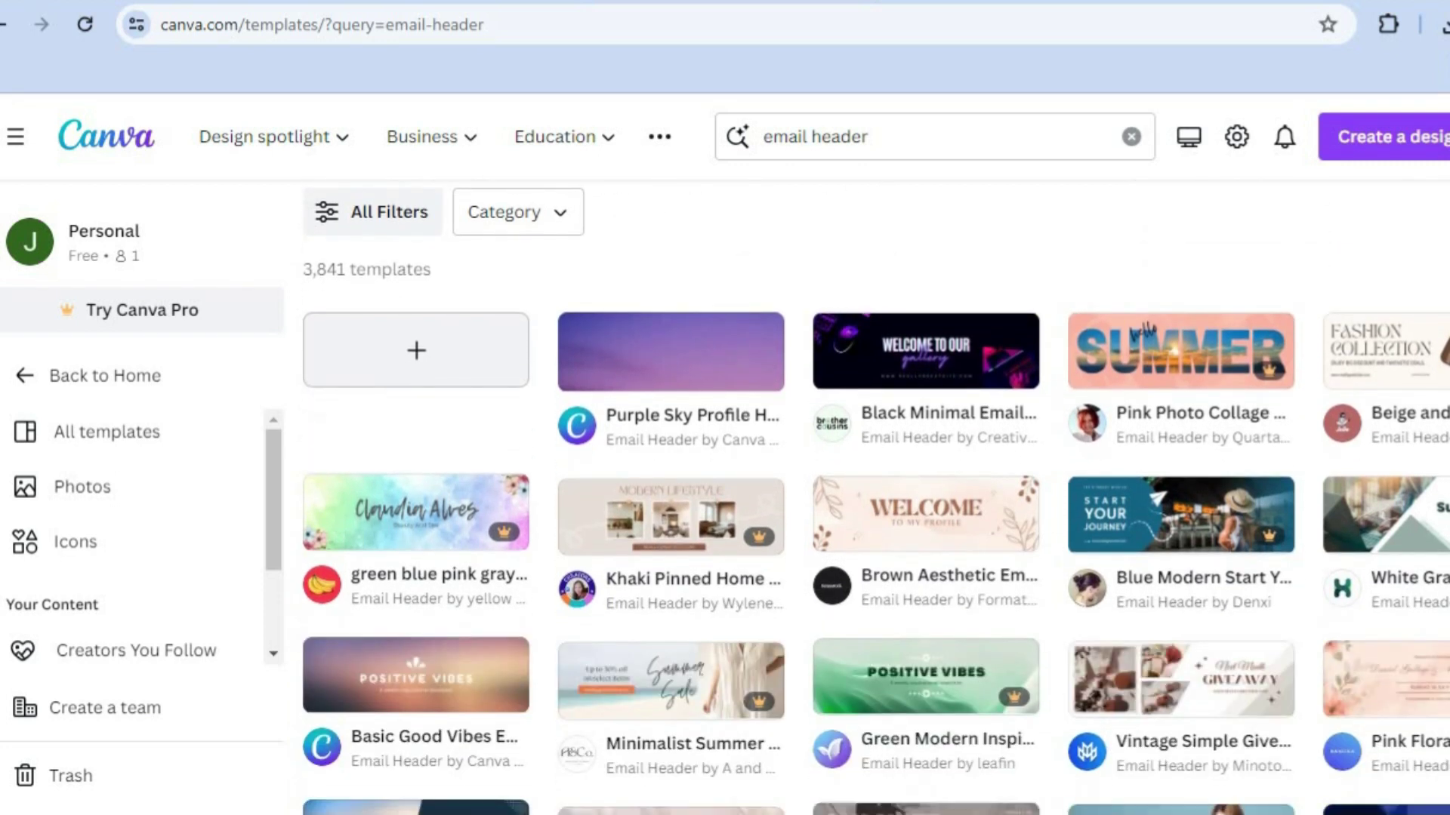
scroll(767, 453, "up", 3)
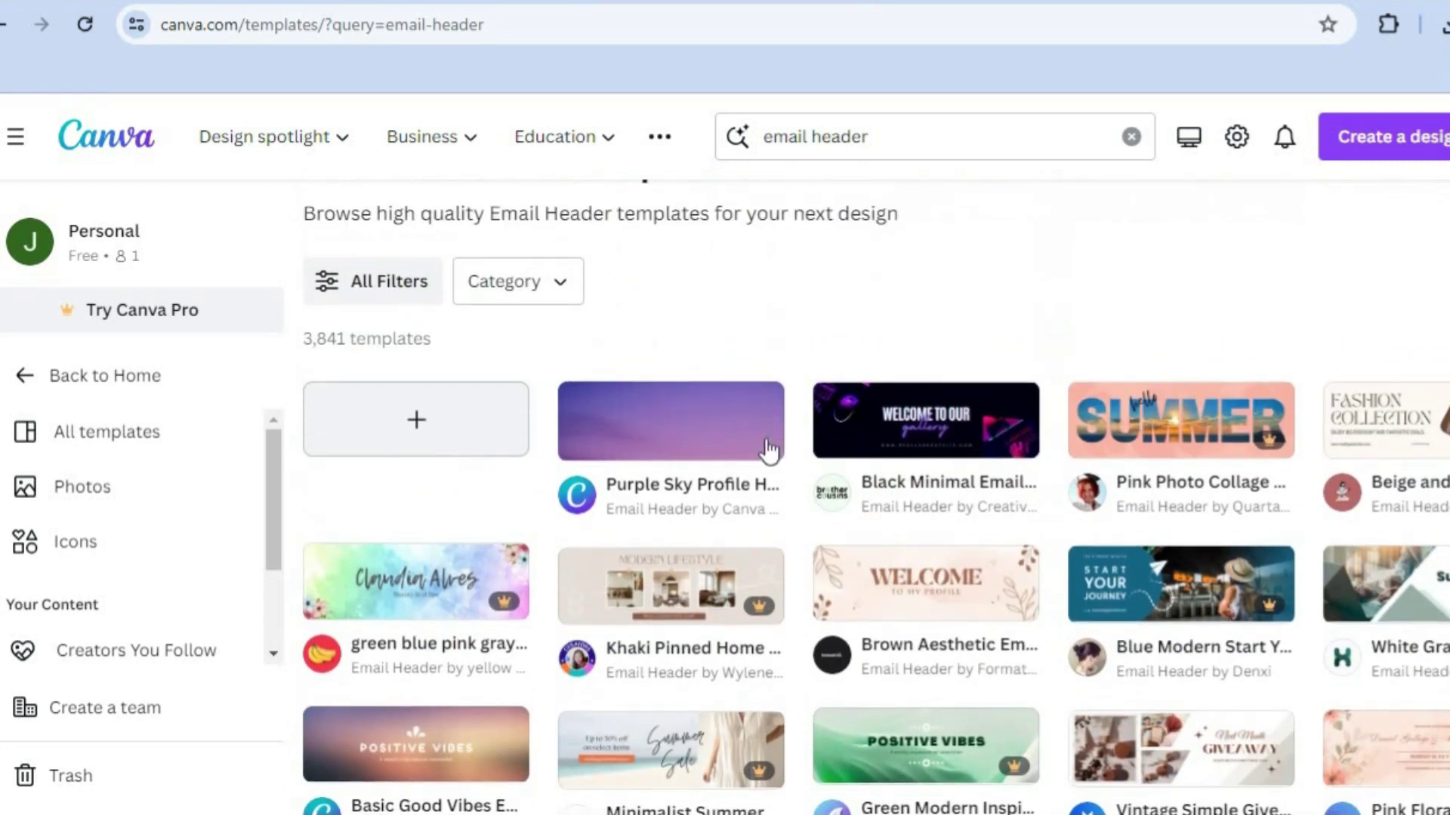
left_click(648, 436)
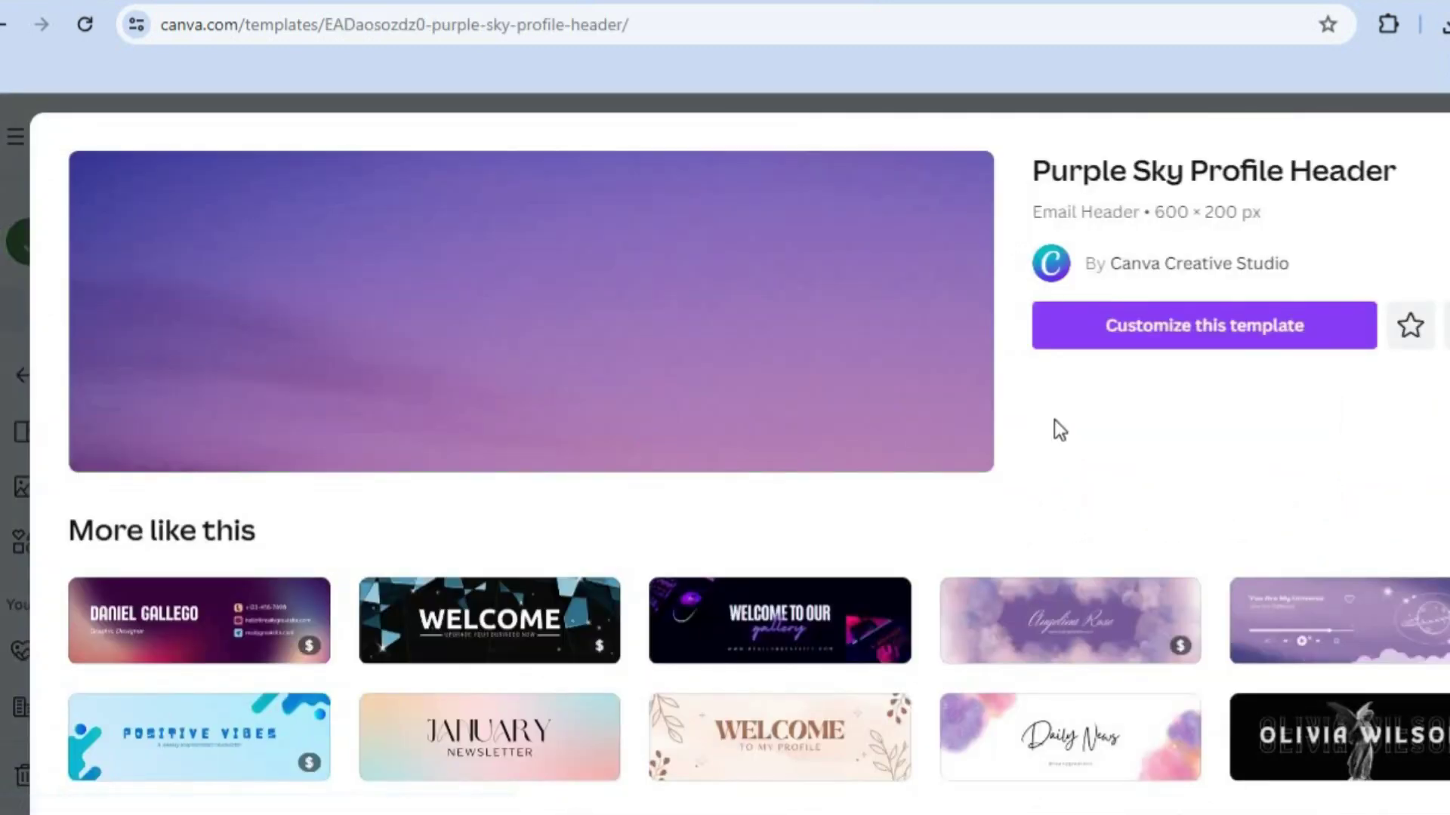
left_click(1224, 332)
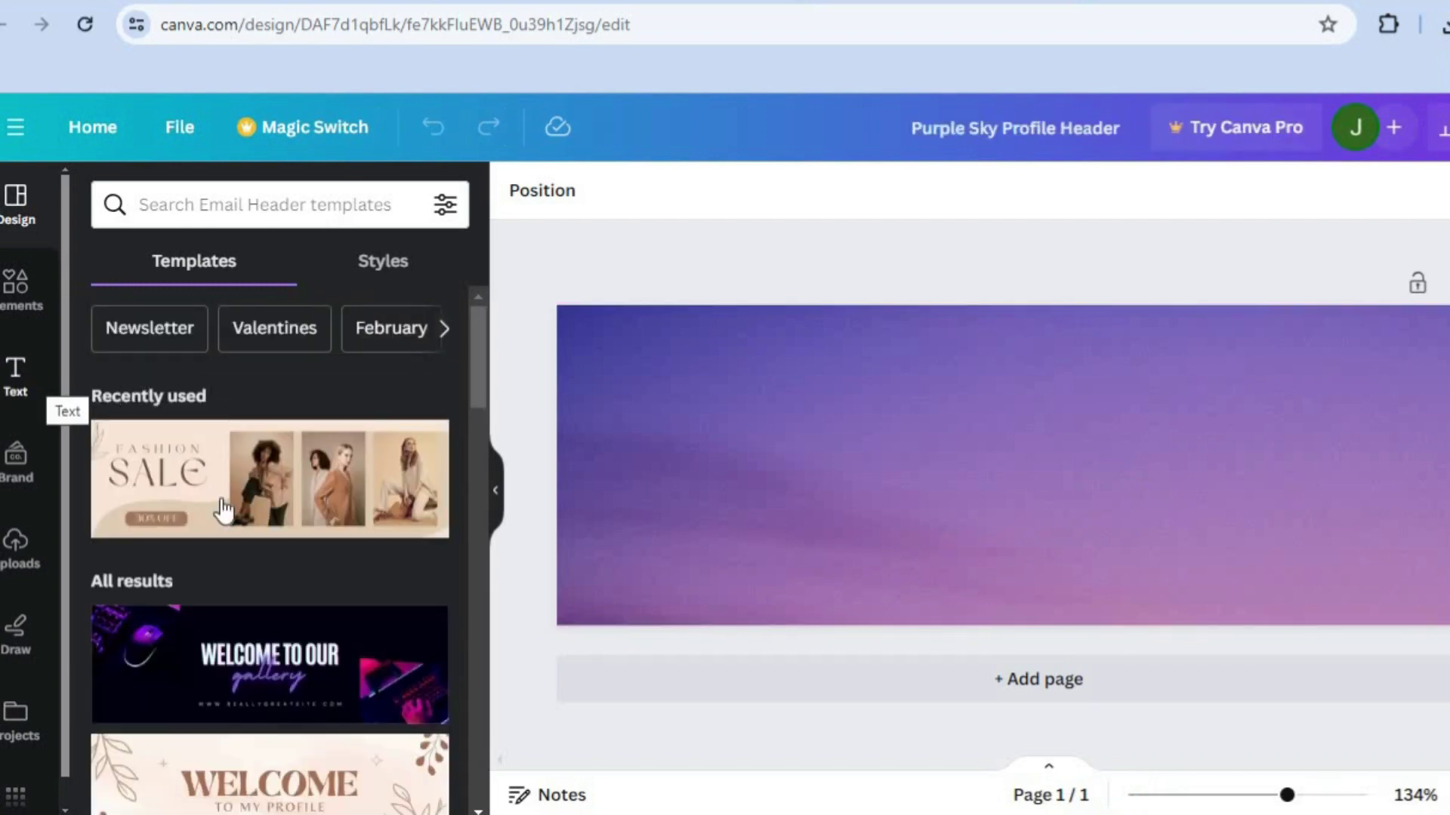
Add a heading with the text "SIMPLE ANSWERS" to the purple sky banner
left_click_drag(478, 353, 467, 317)
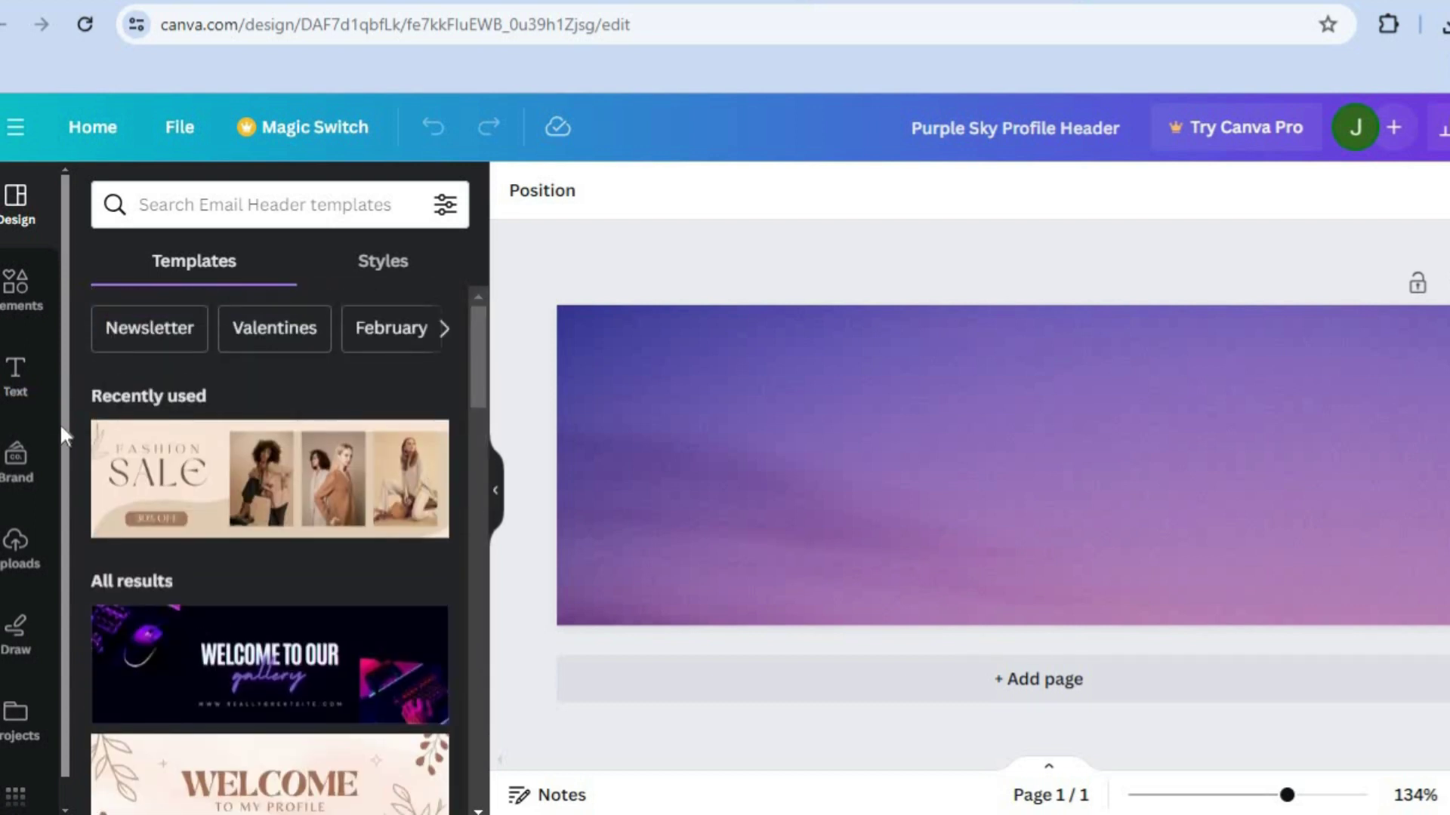
left_click(27, 370)
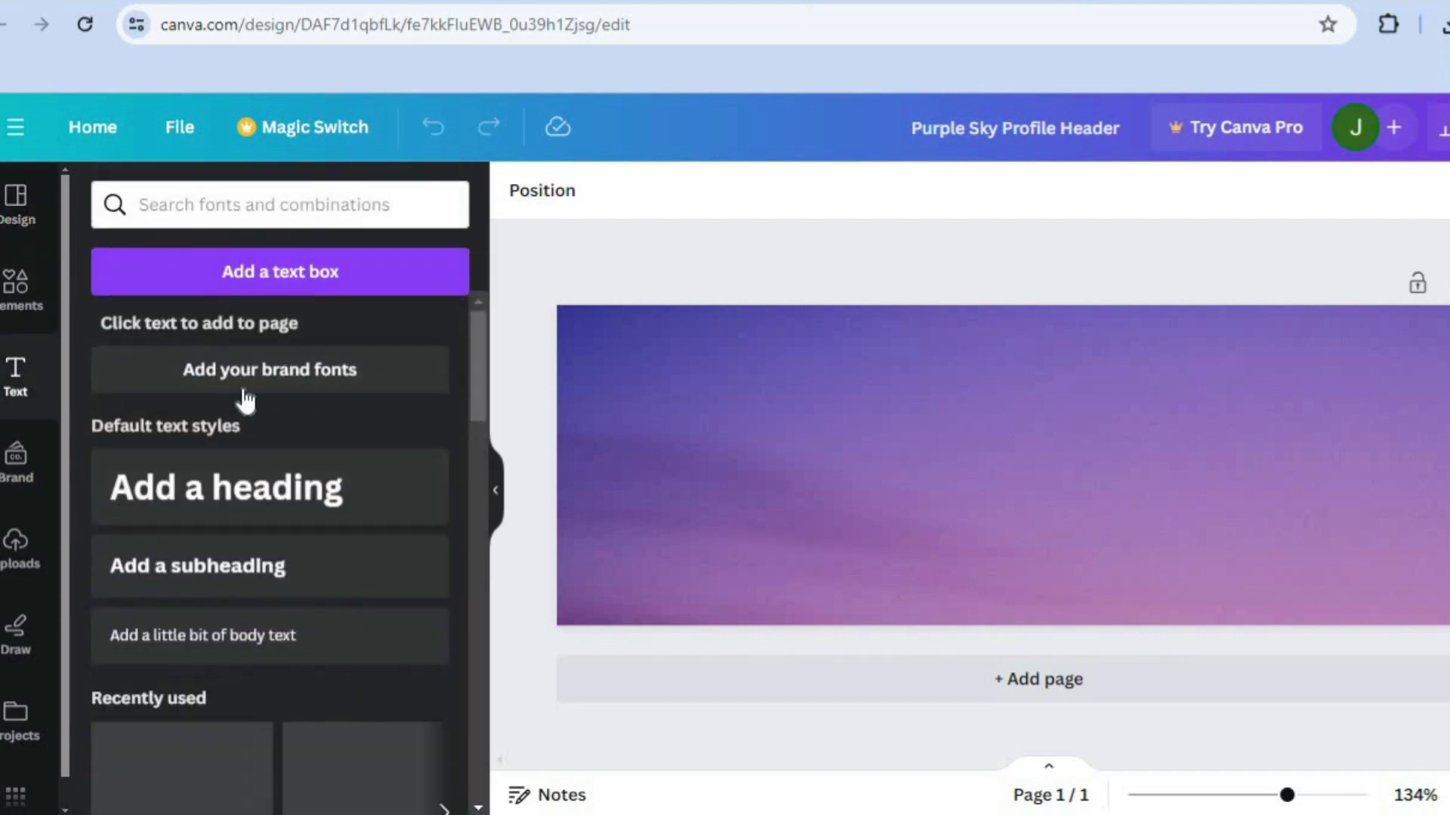
left_click(285, 490)
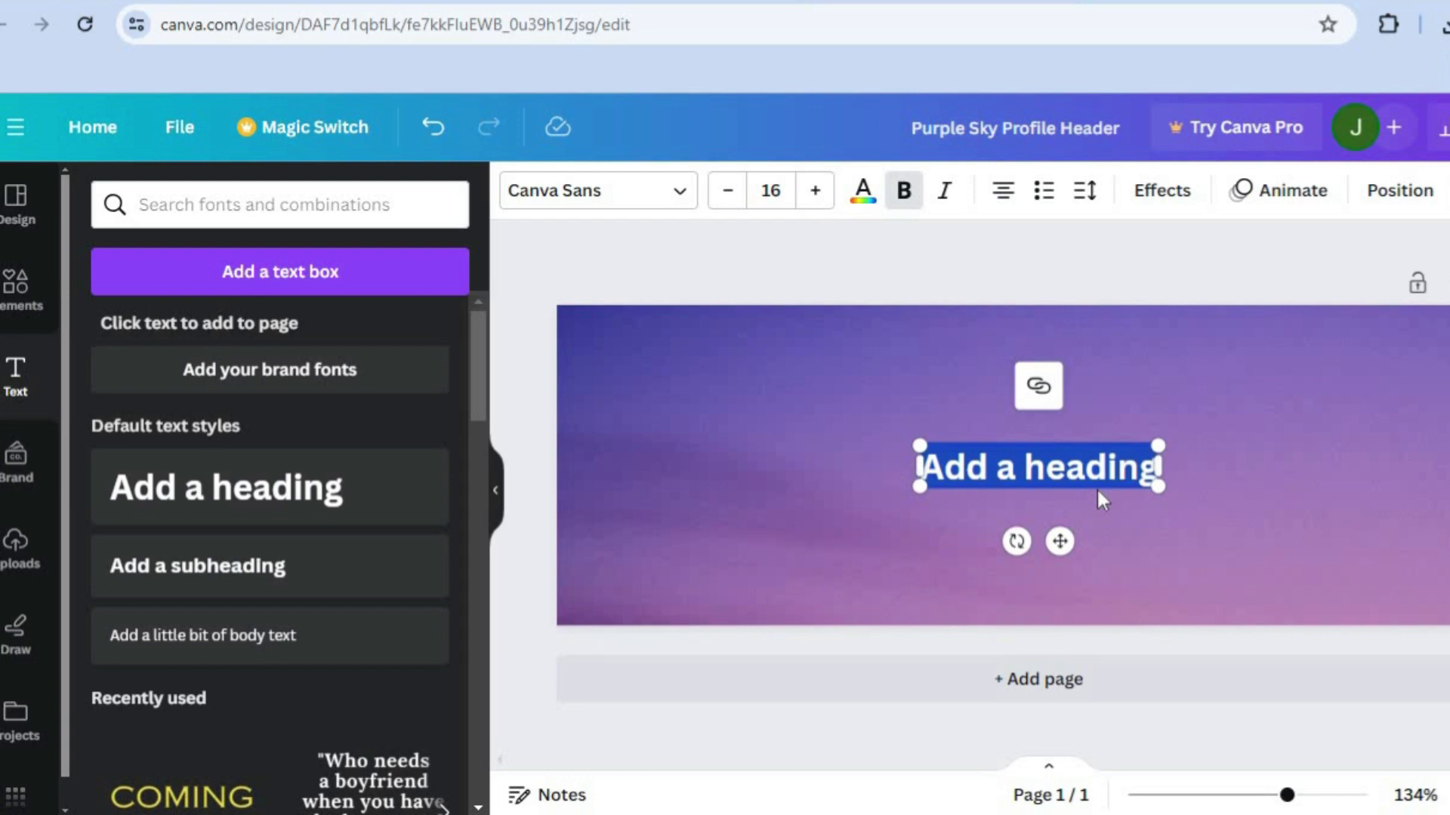
type("SIMPLE A")
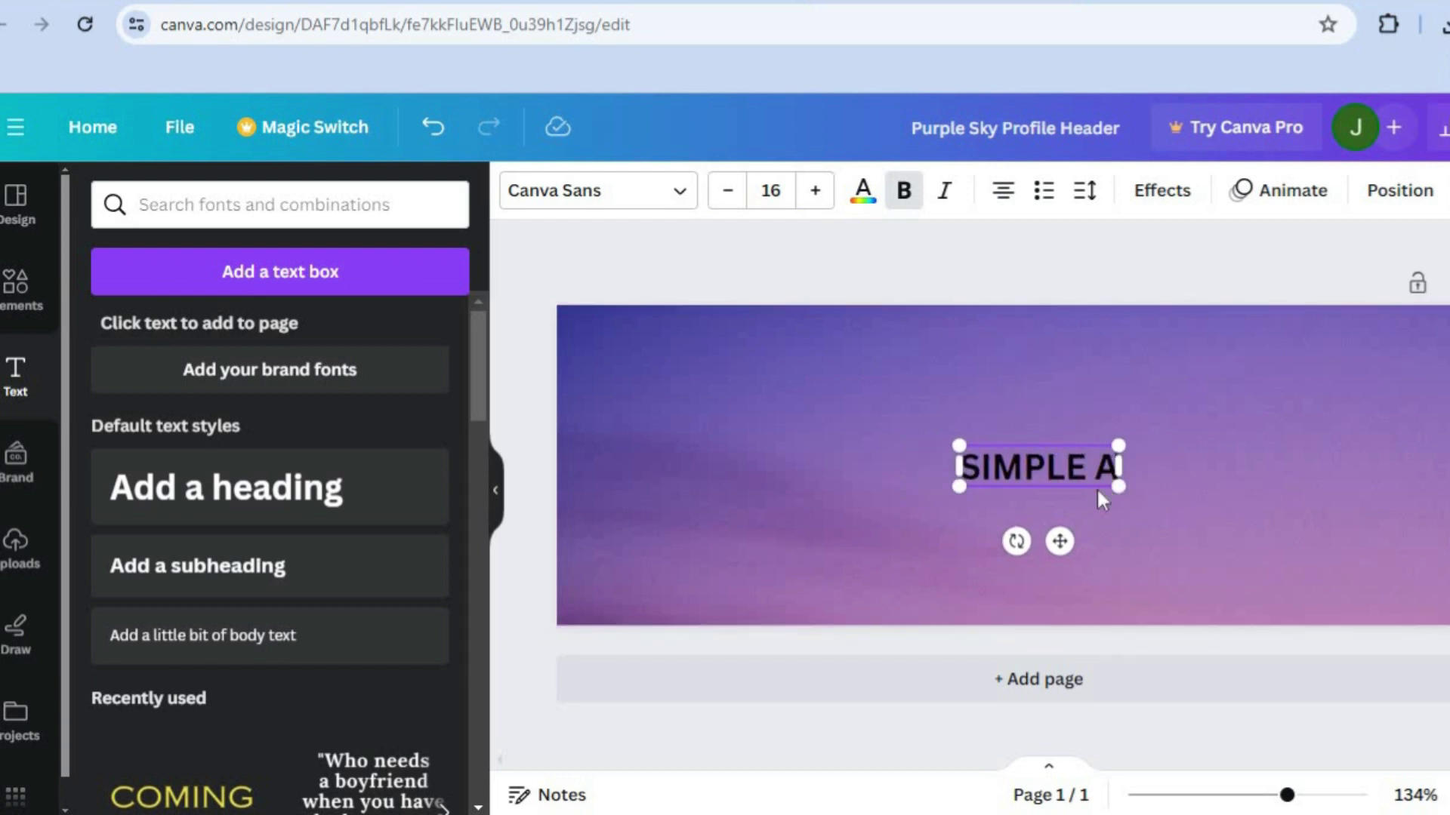
type("NSWERS")
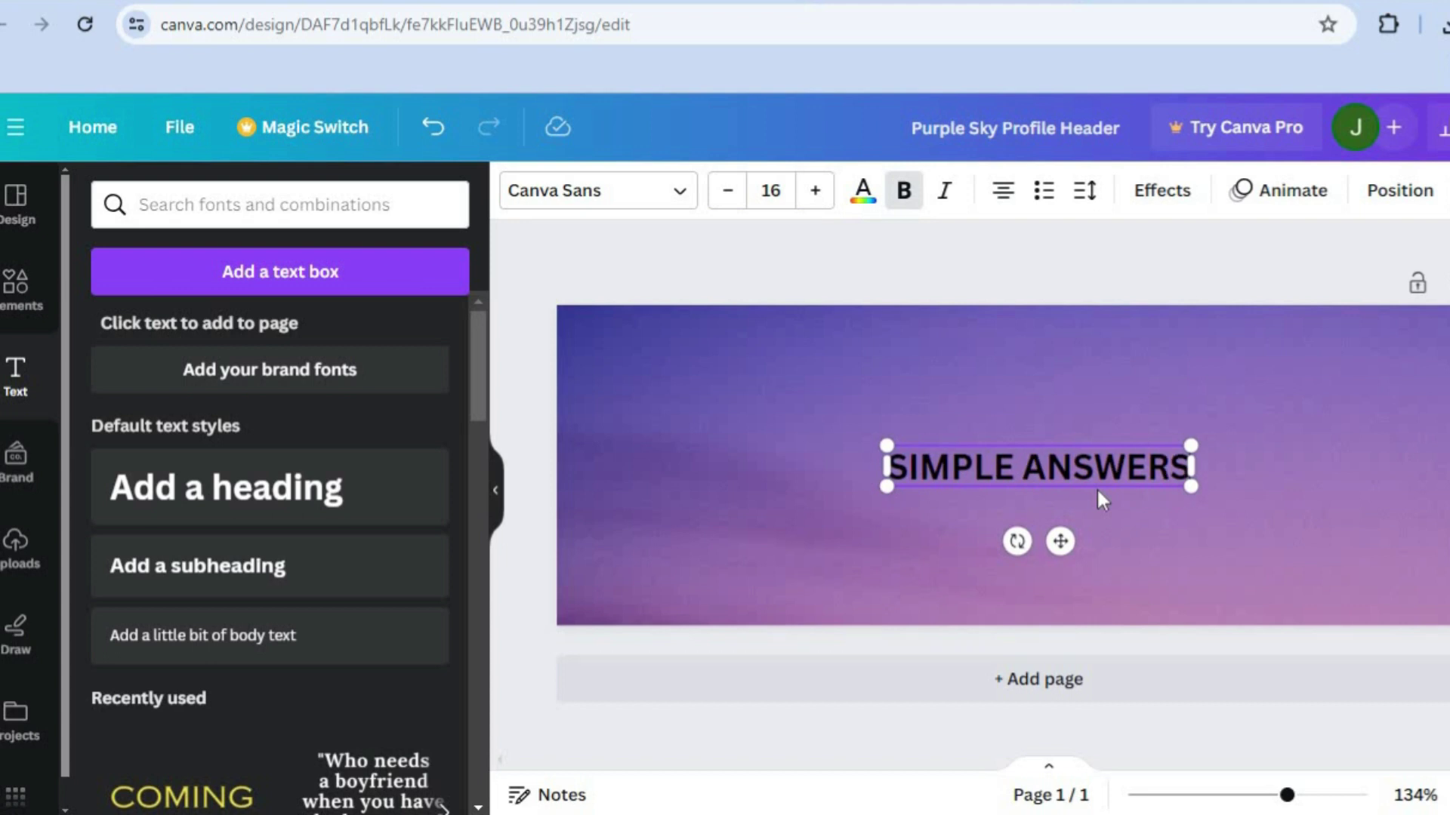
Set the SIMPLE ANSWERS heading's font to DejaVu Serif and its size to 56
left_click(665, 198)
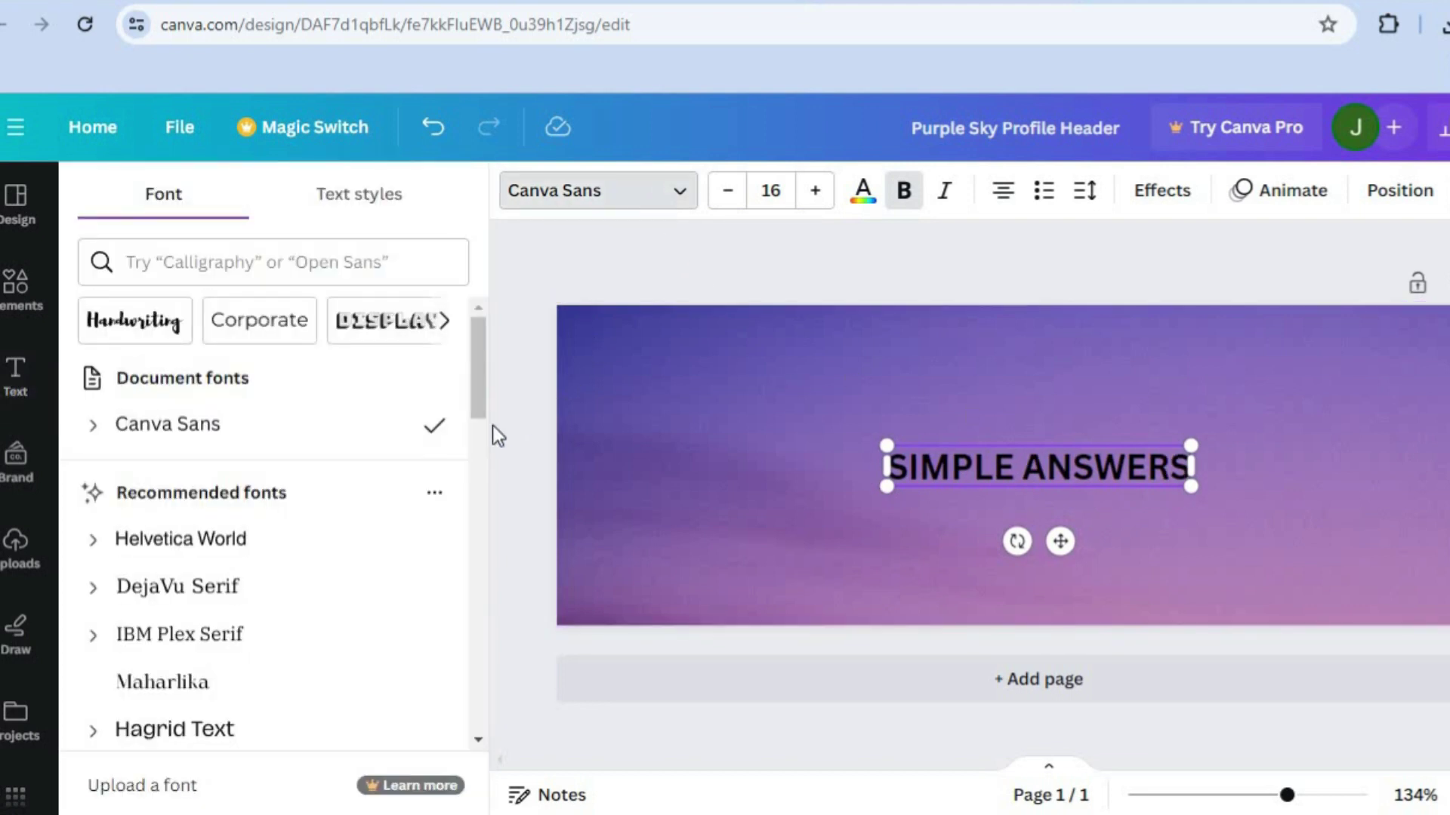
scroll(486, 388, "down", 1)
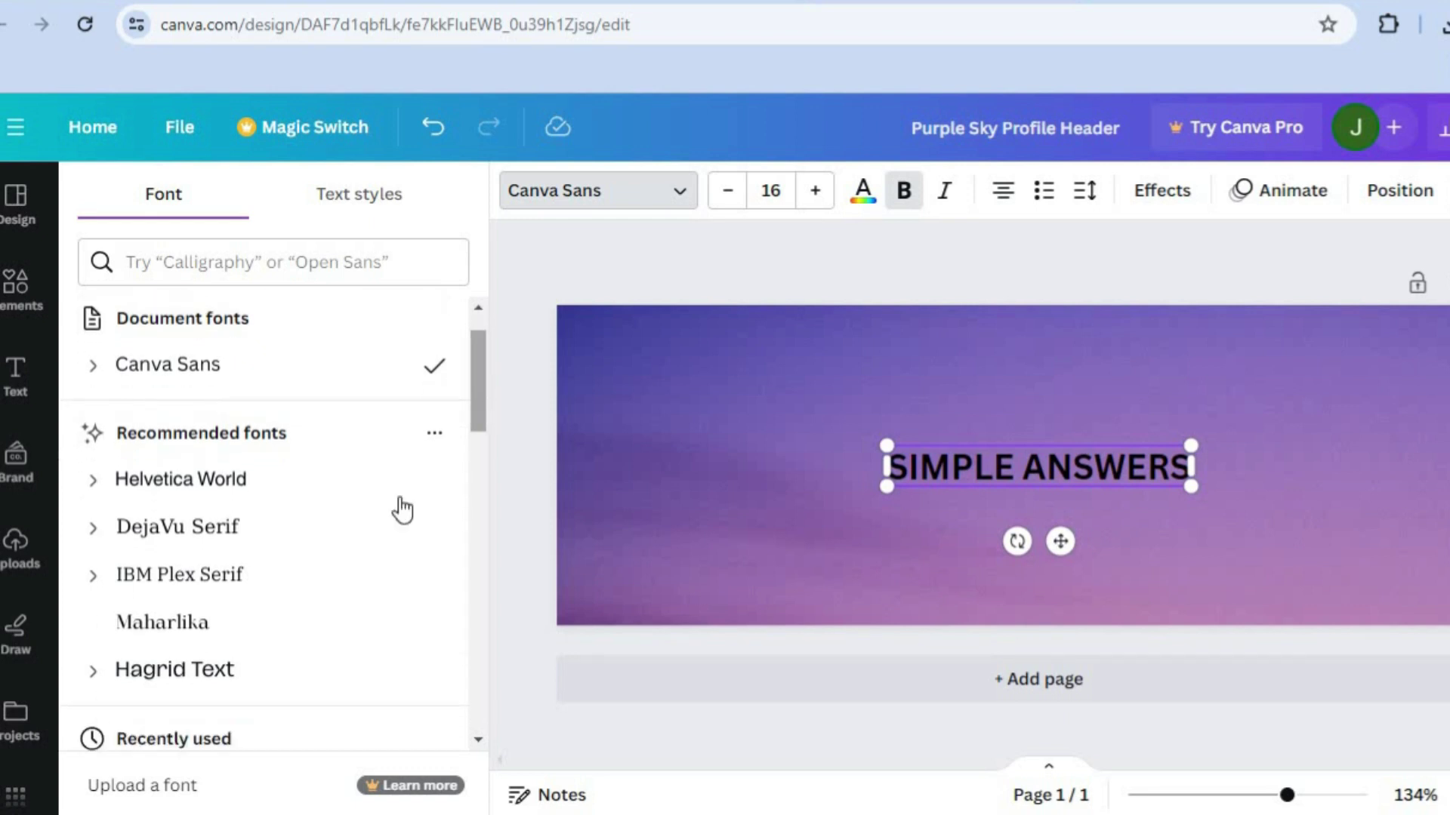
left_click(300, 544)
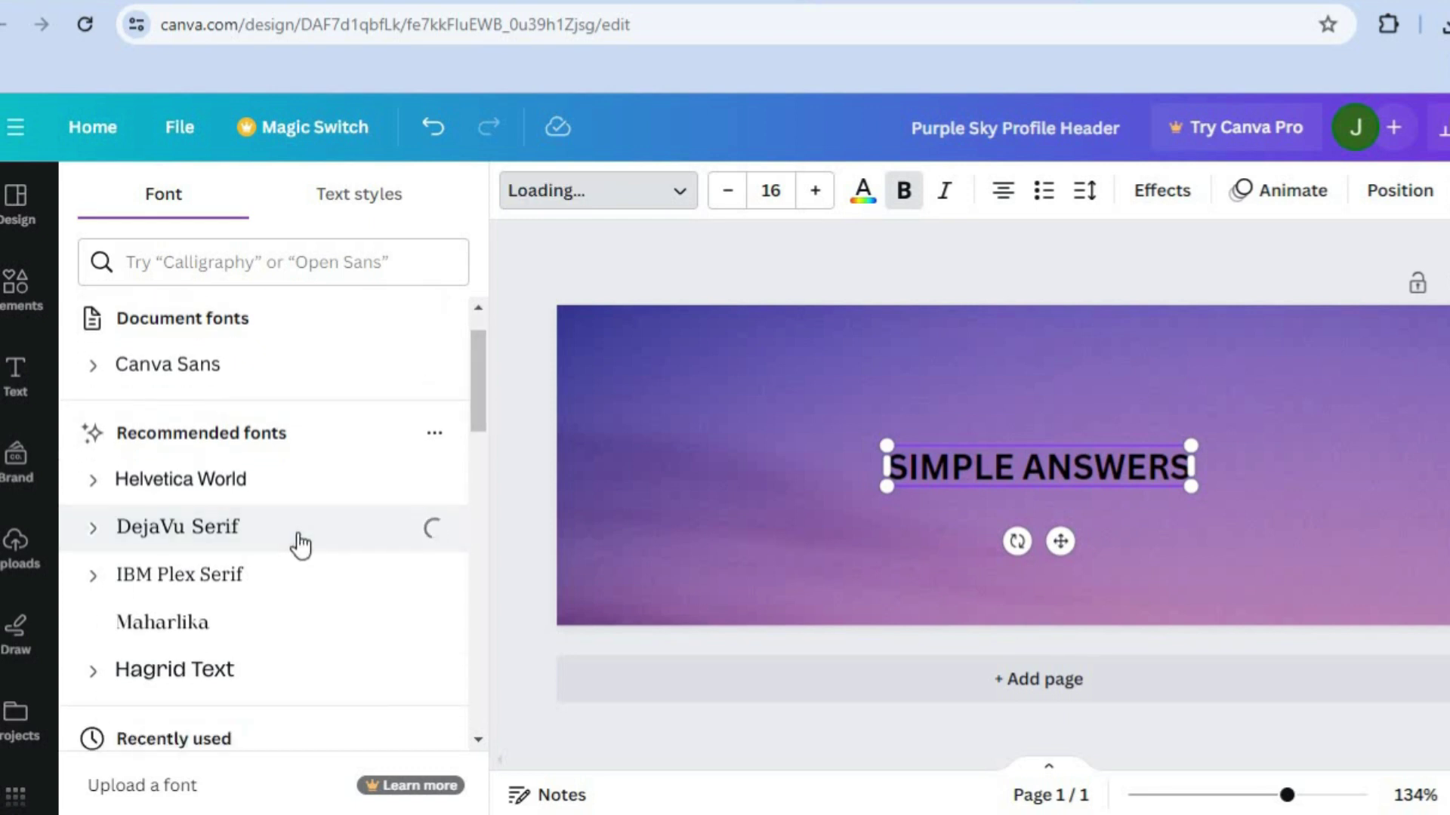
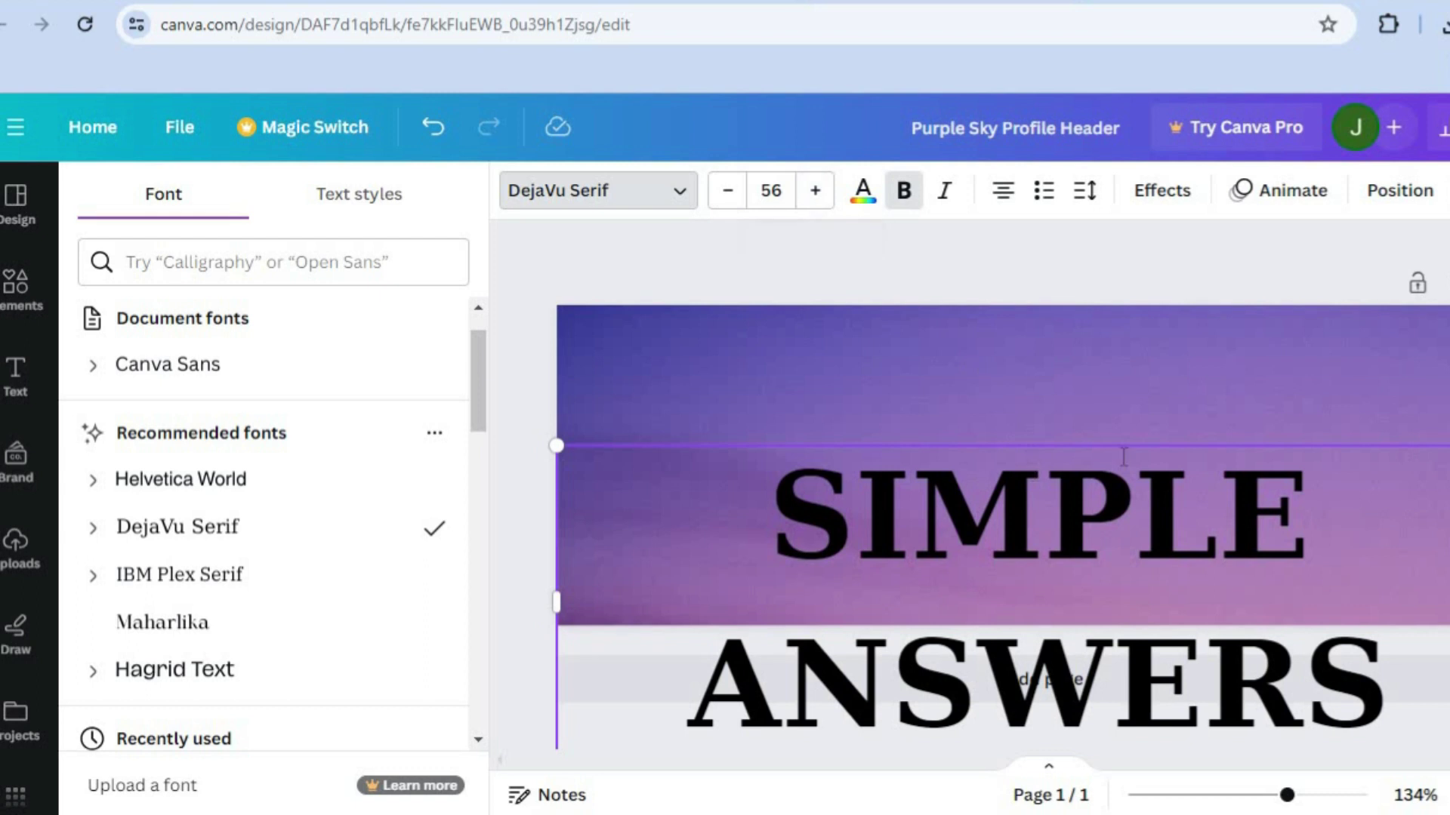
key("Escape")
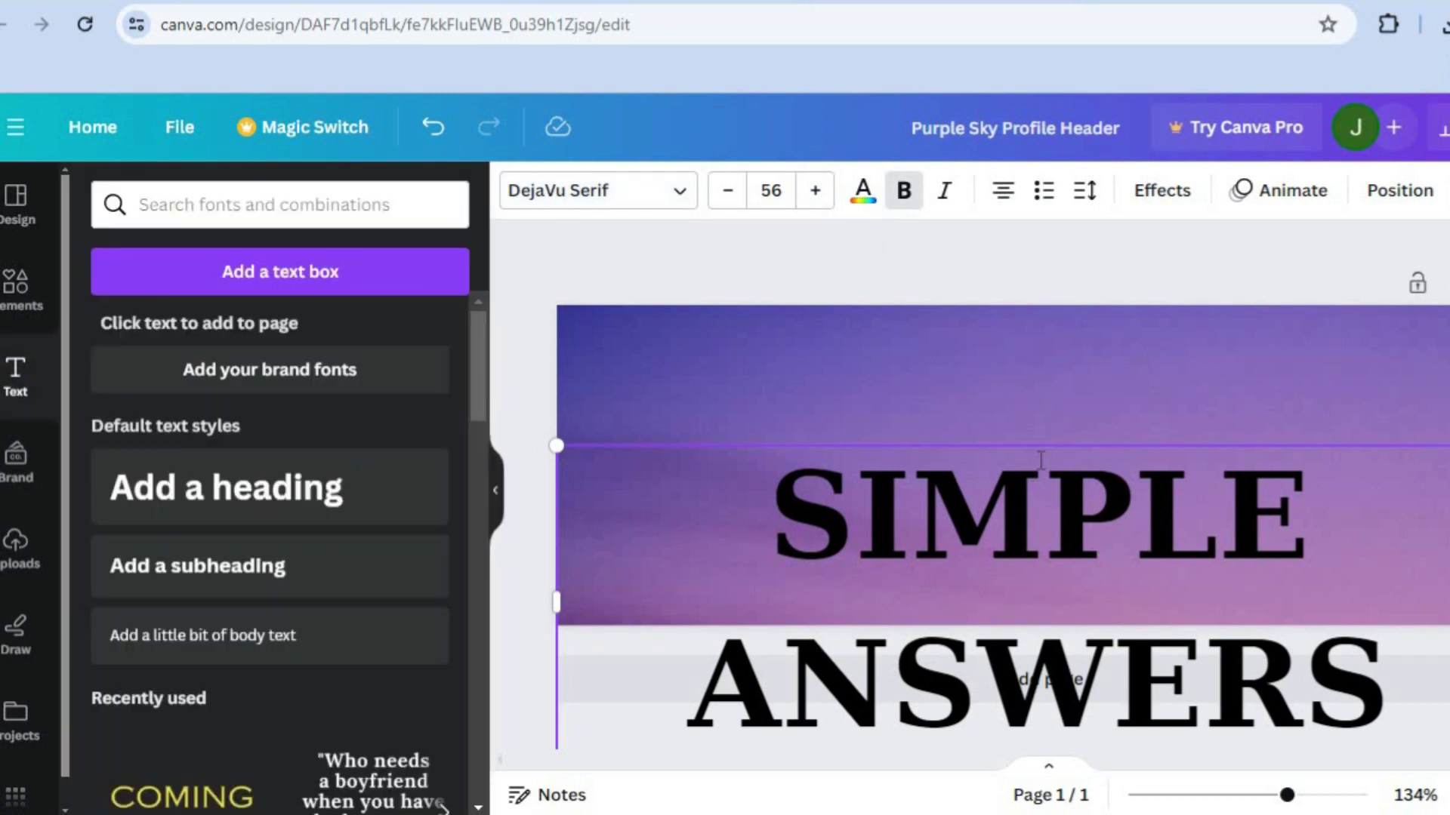
Set the SIMPLE ANSWERS heading's size to 36 and move it to the middle of the banner's height
left_click(1061, 273)
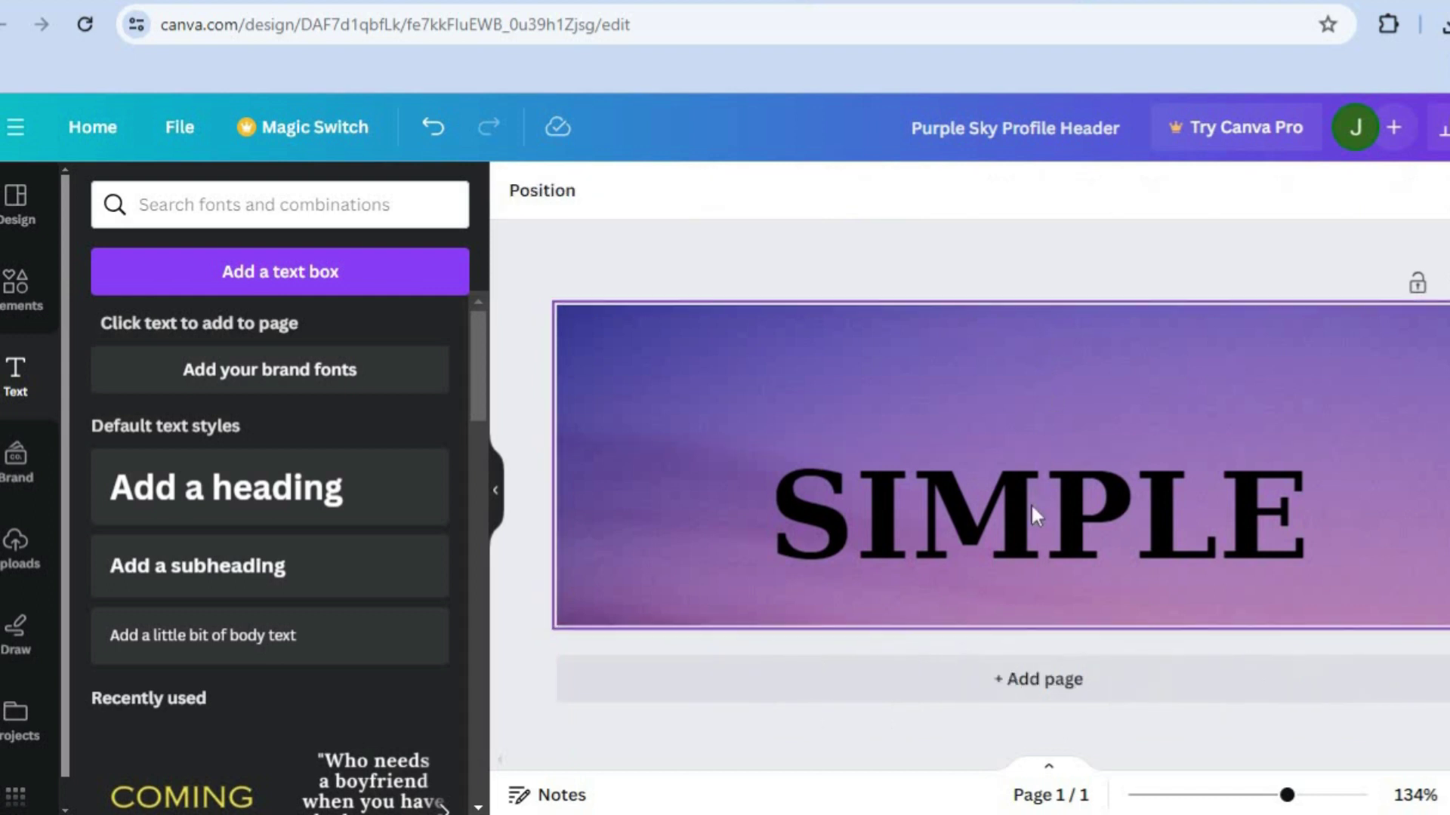
left_click_drag(1030, 463, 1036, 375)
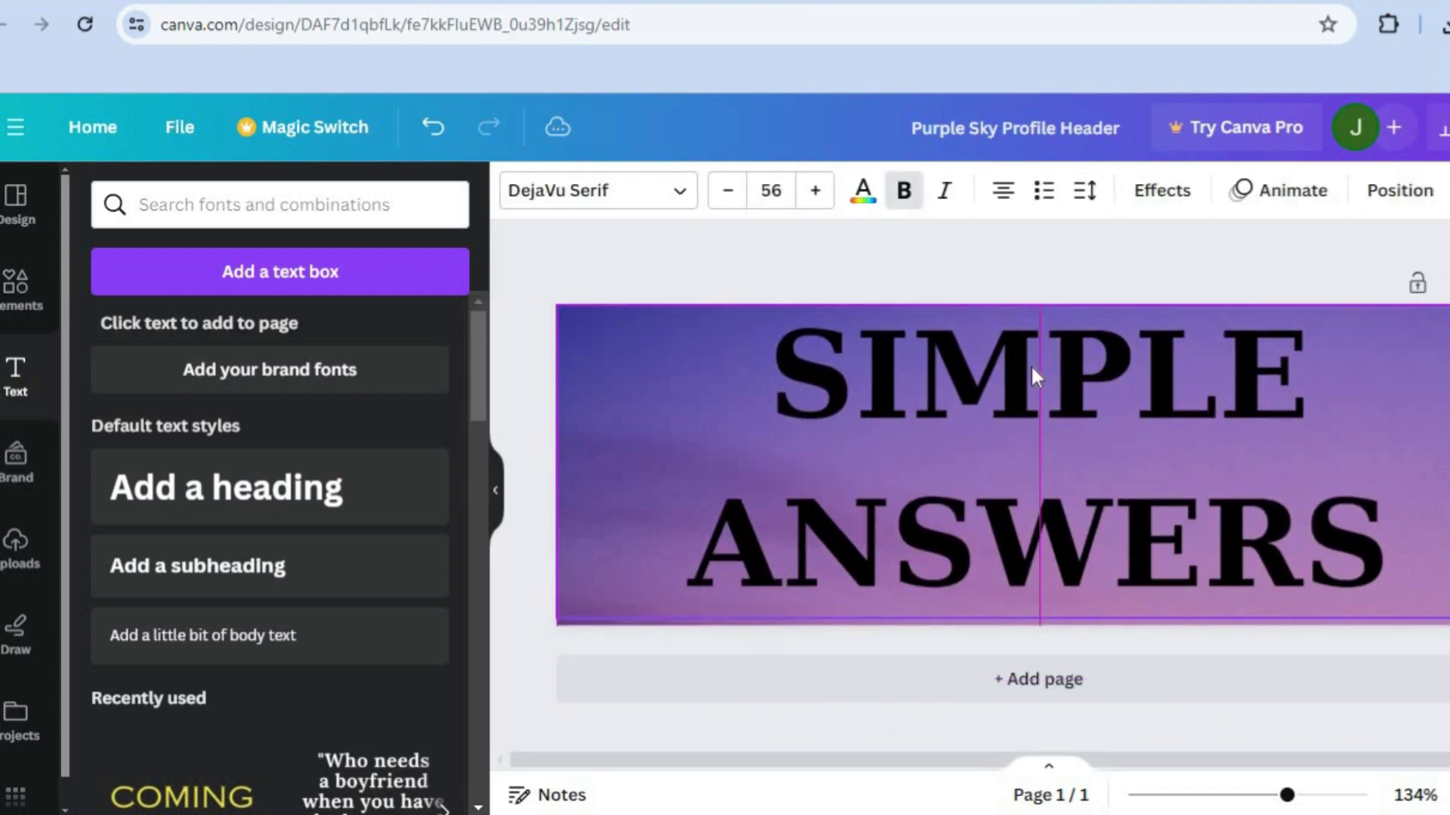
left_click(780, 190)
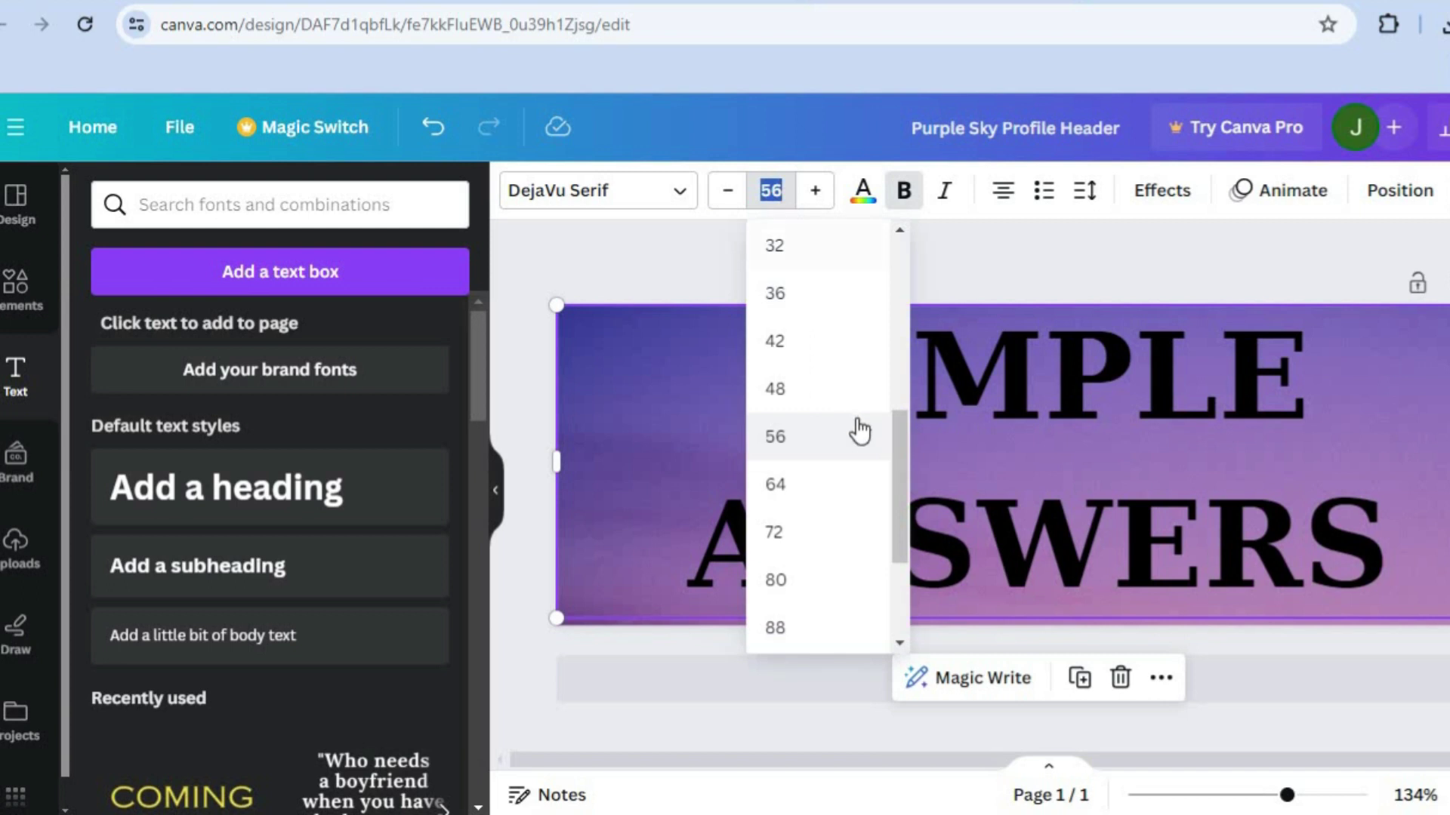
left_click(791, 293)
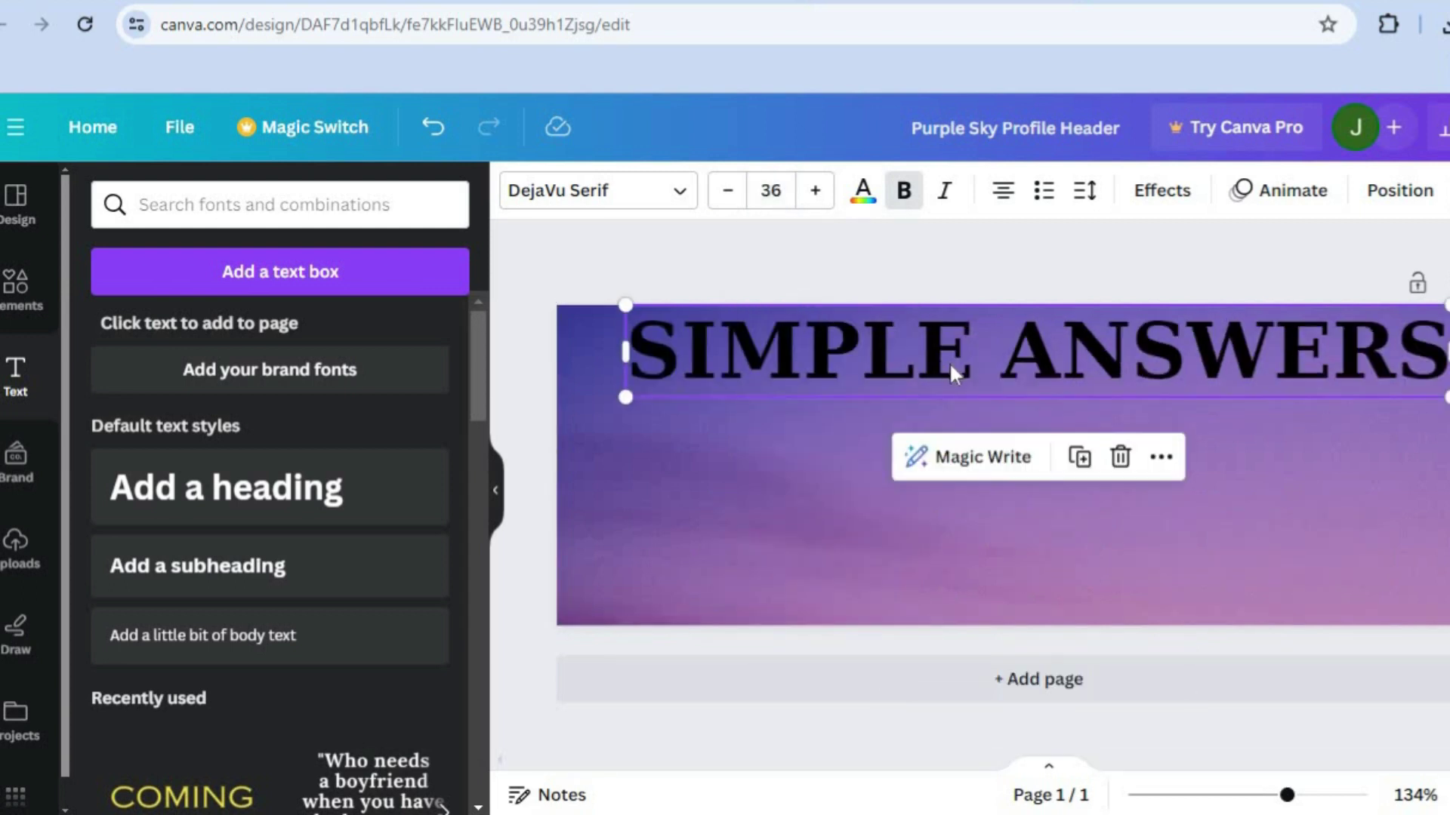
left_click_drag(962, 370, 980, 469)
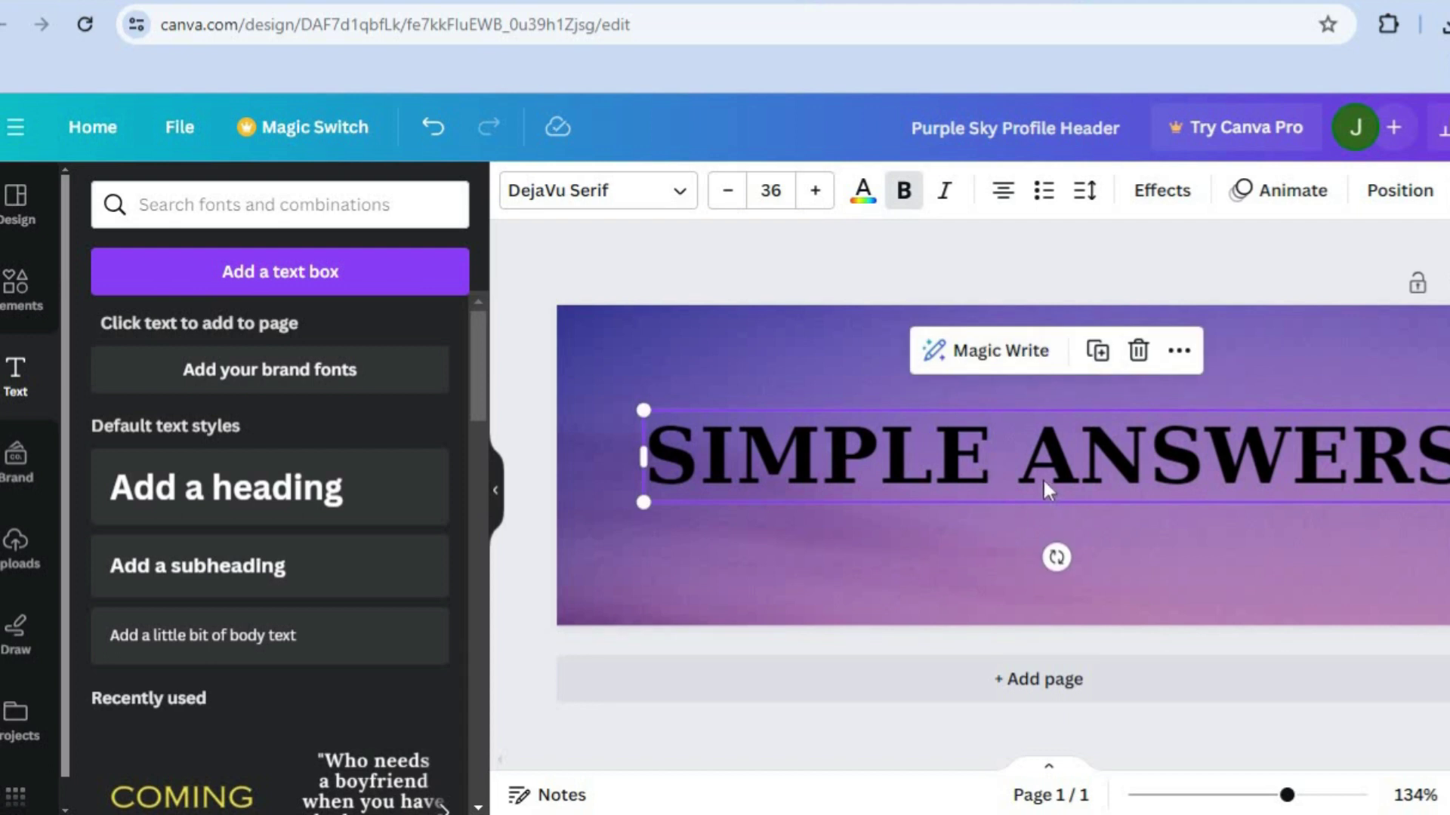
Apply the Background text effect to the SIMPLE ANSWERS heading
double_click(1256, 450)
left_click(1256, 450)
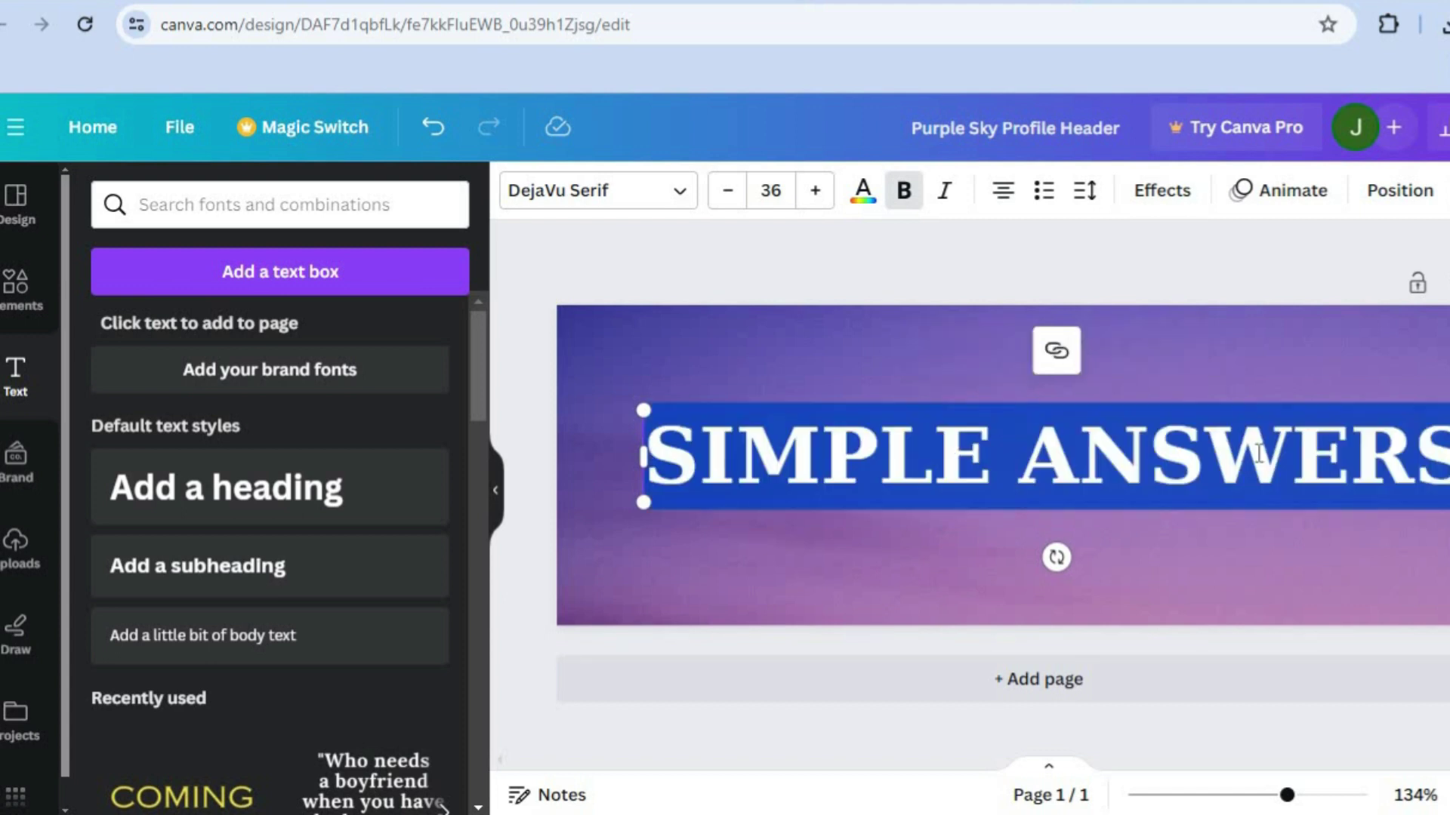
left_click(1163, 192)
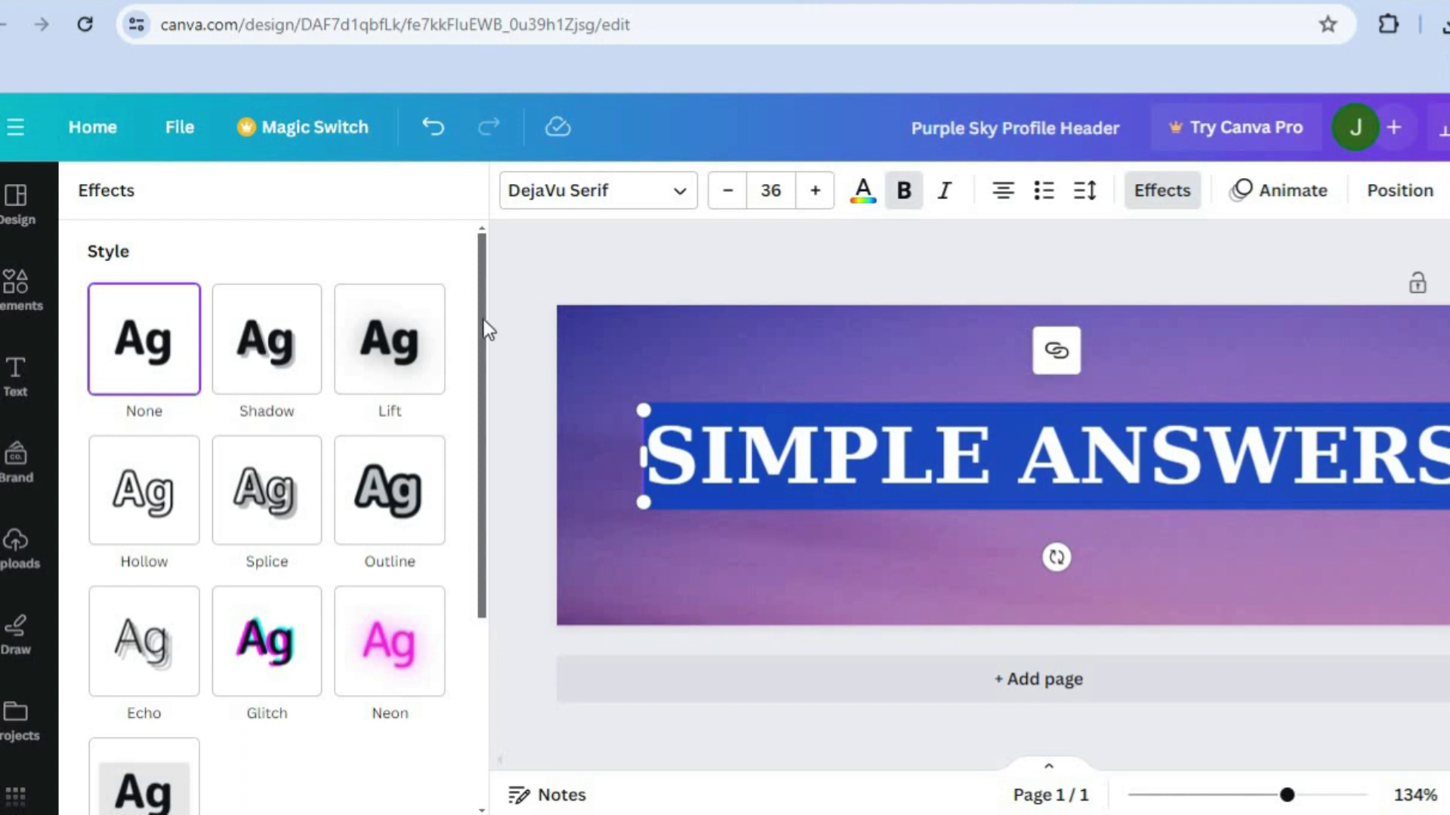
scroll(455, 521, "down", 4)
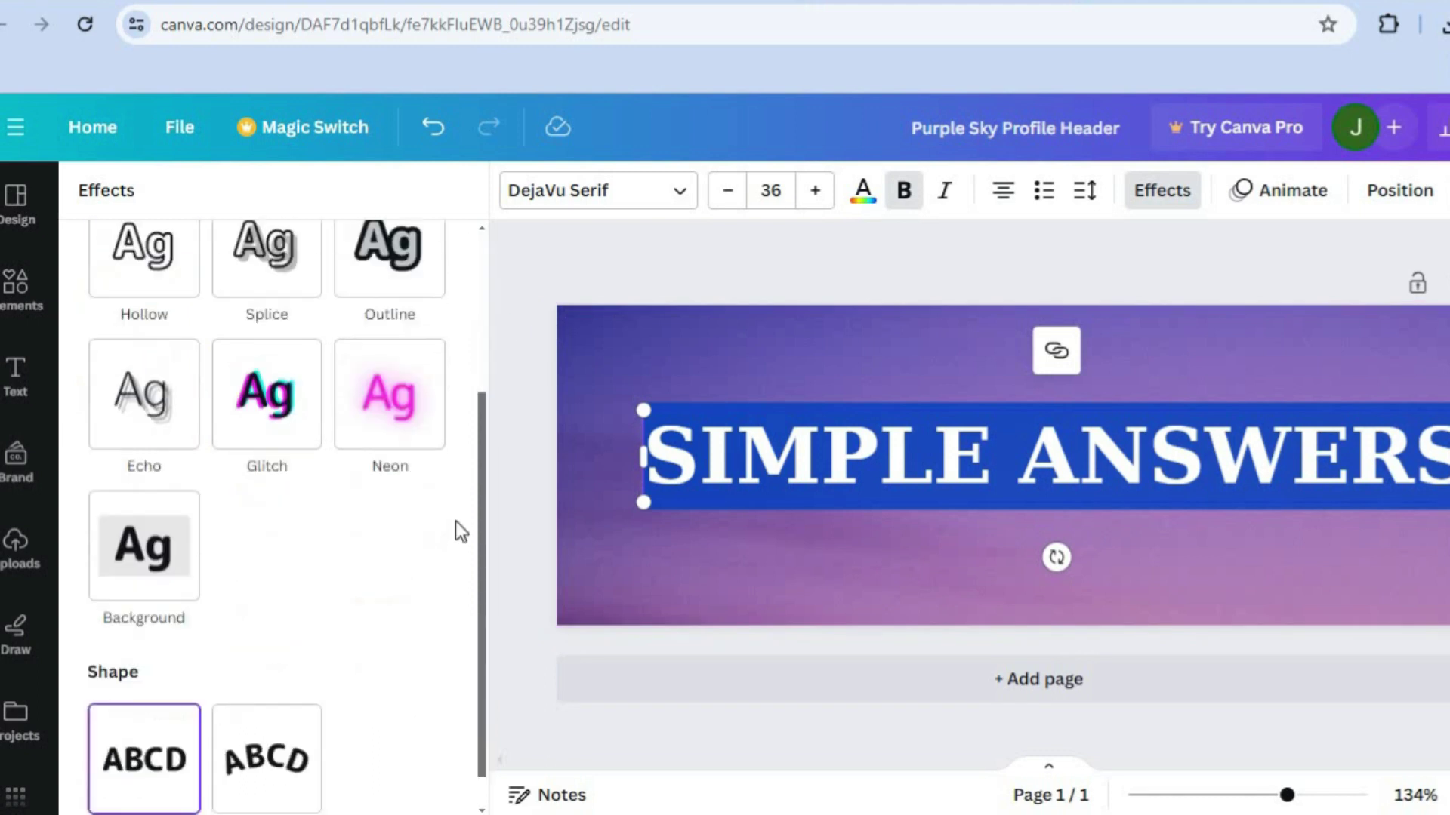
left_click(180, 515)
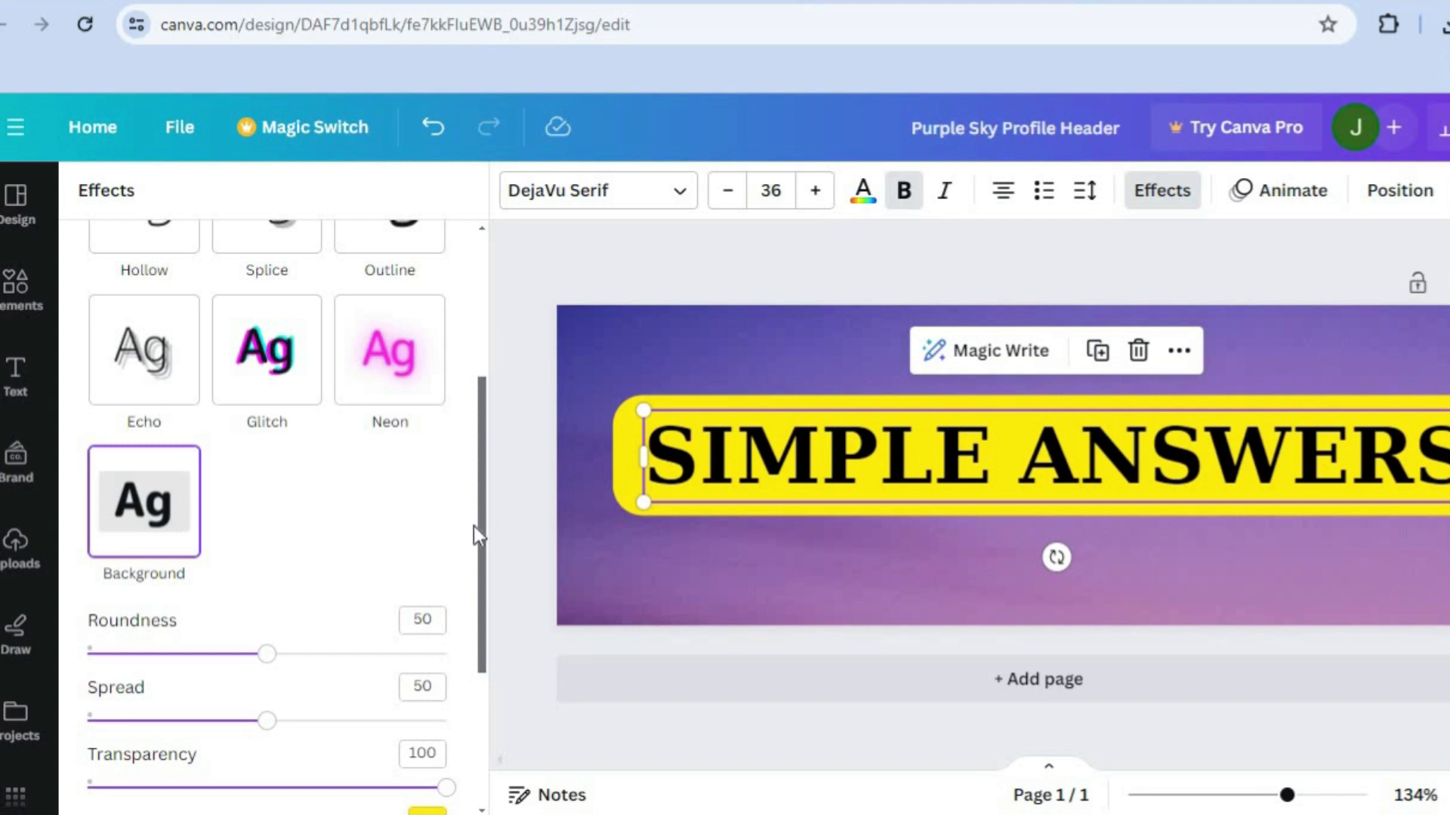
Set the heading's background effect to light green with a roundness of 73
left_click_drag(482, 529, 479, 684)
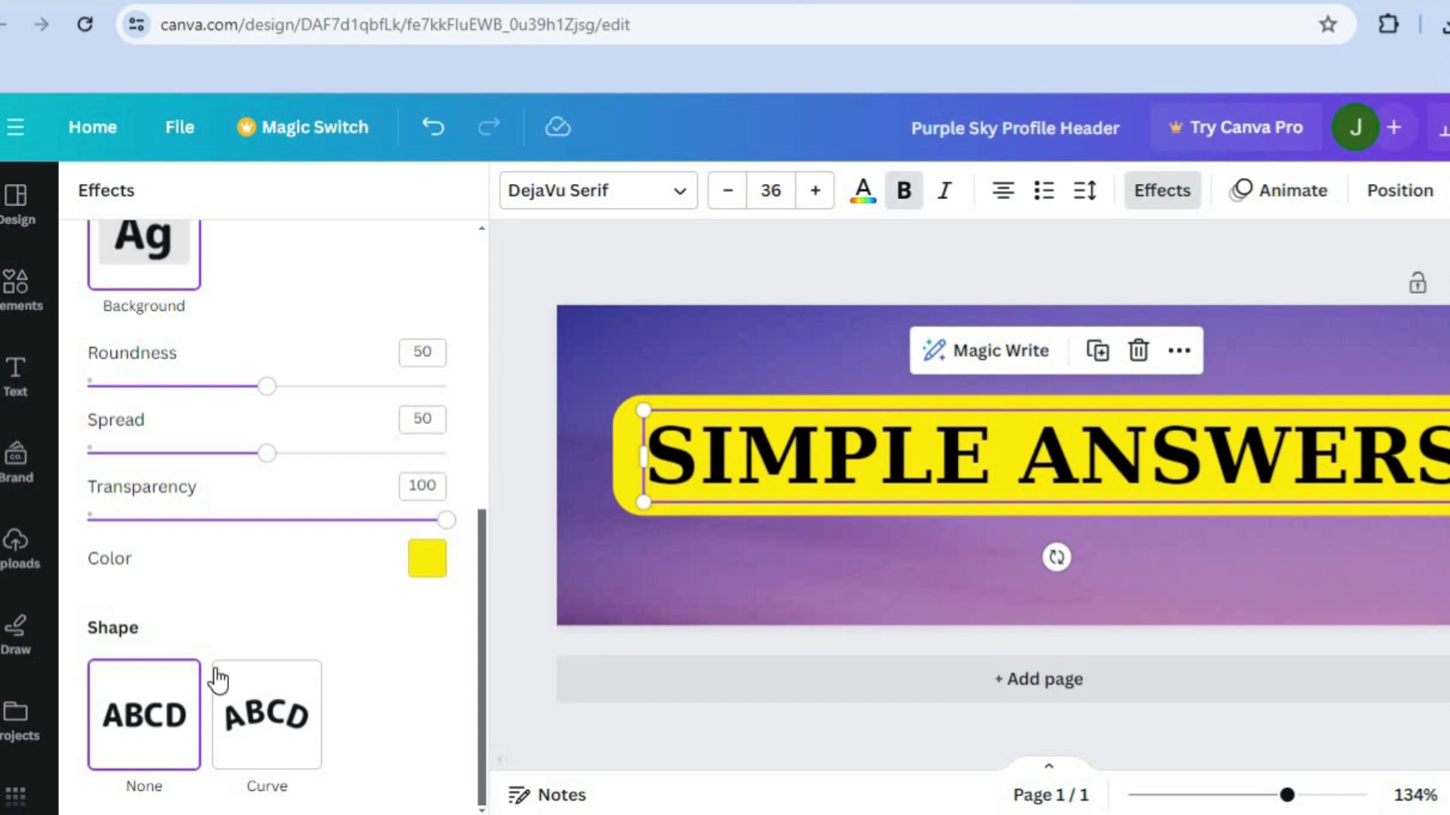
left_click(427, 561)
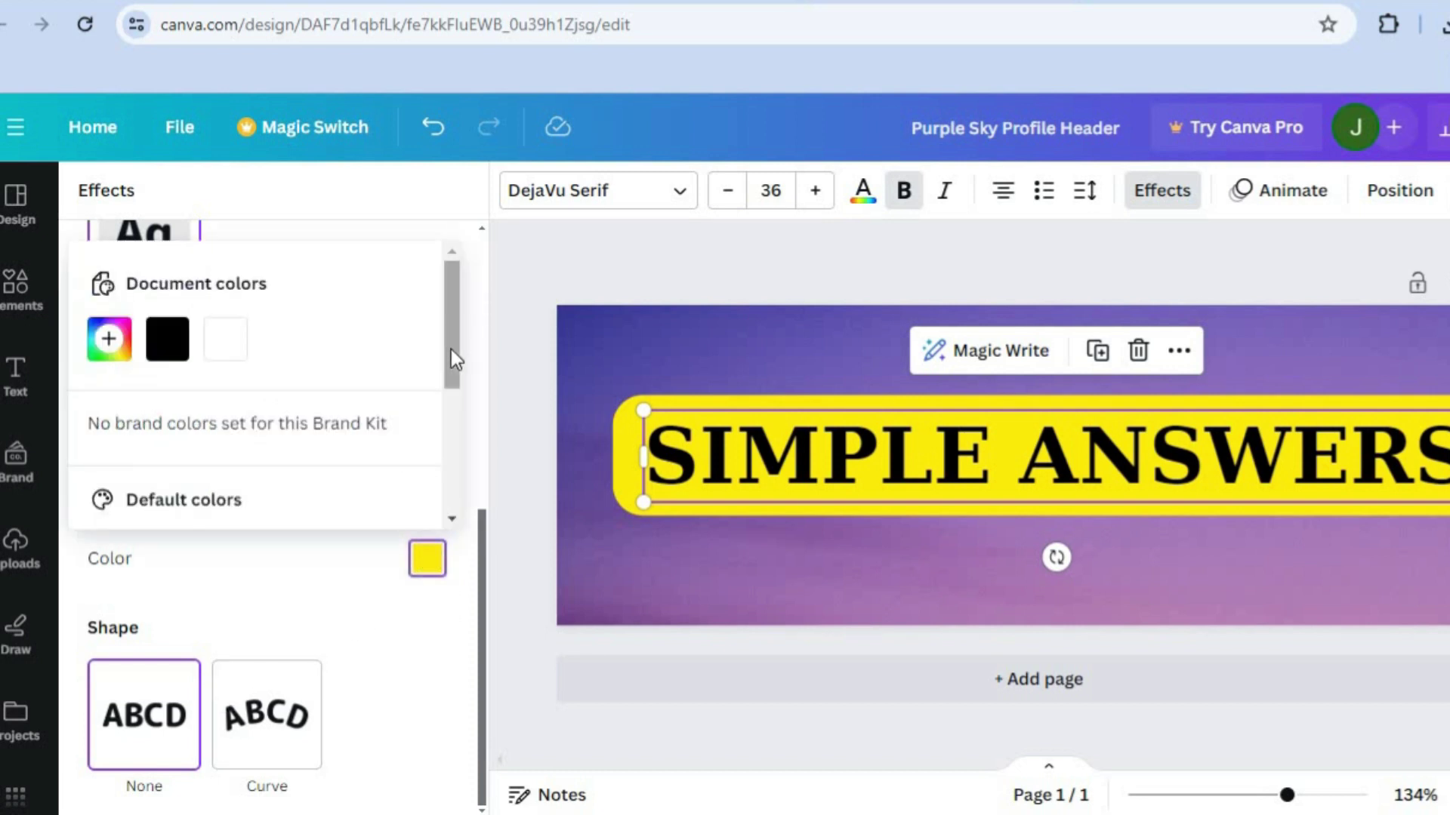
scroll(447, 453, "down", 4)
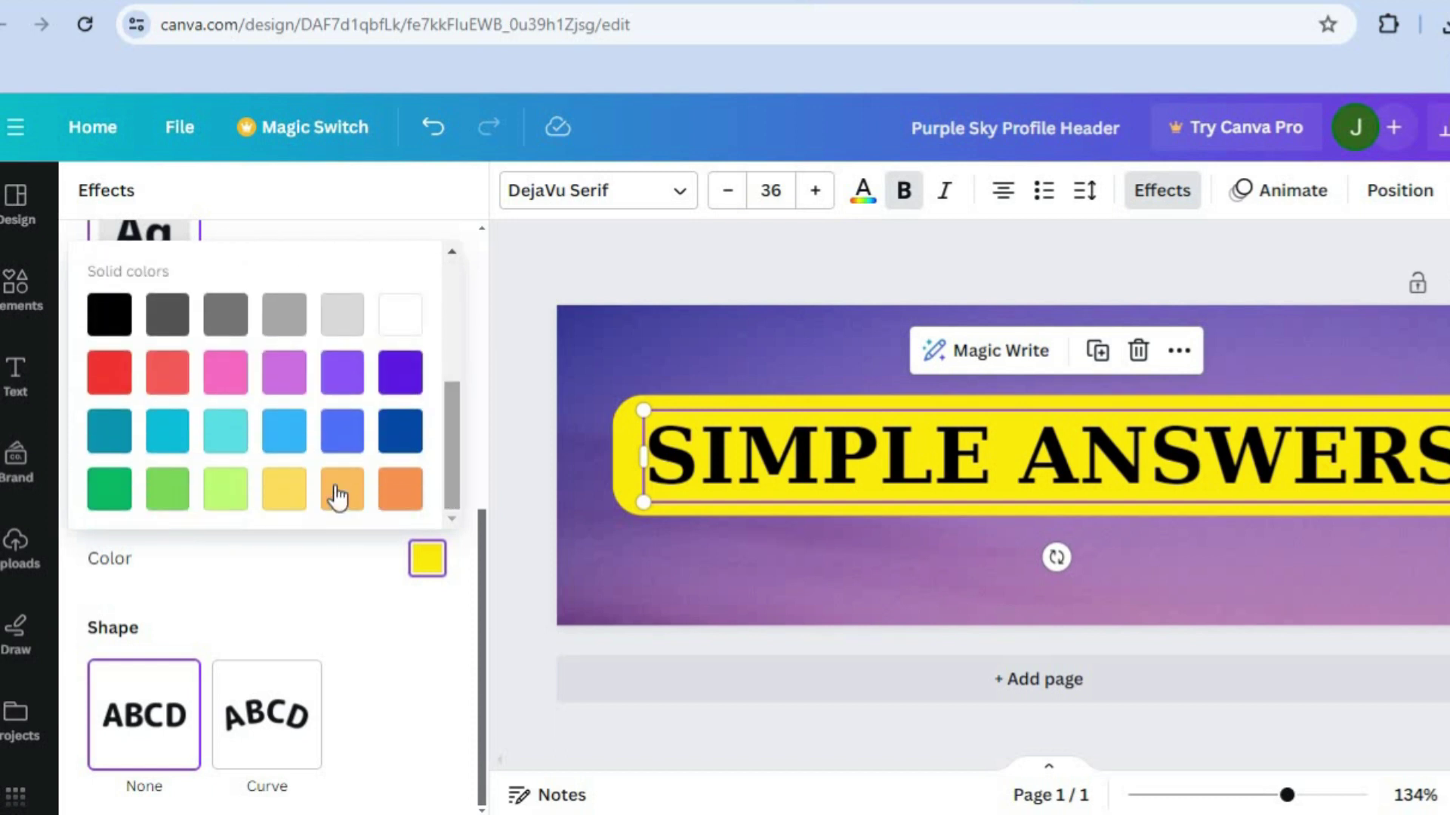
left_click(231, 496)
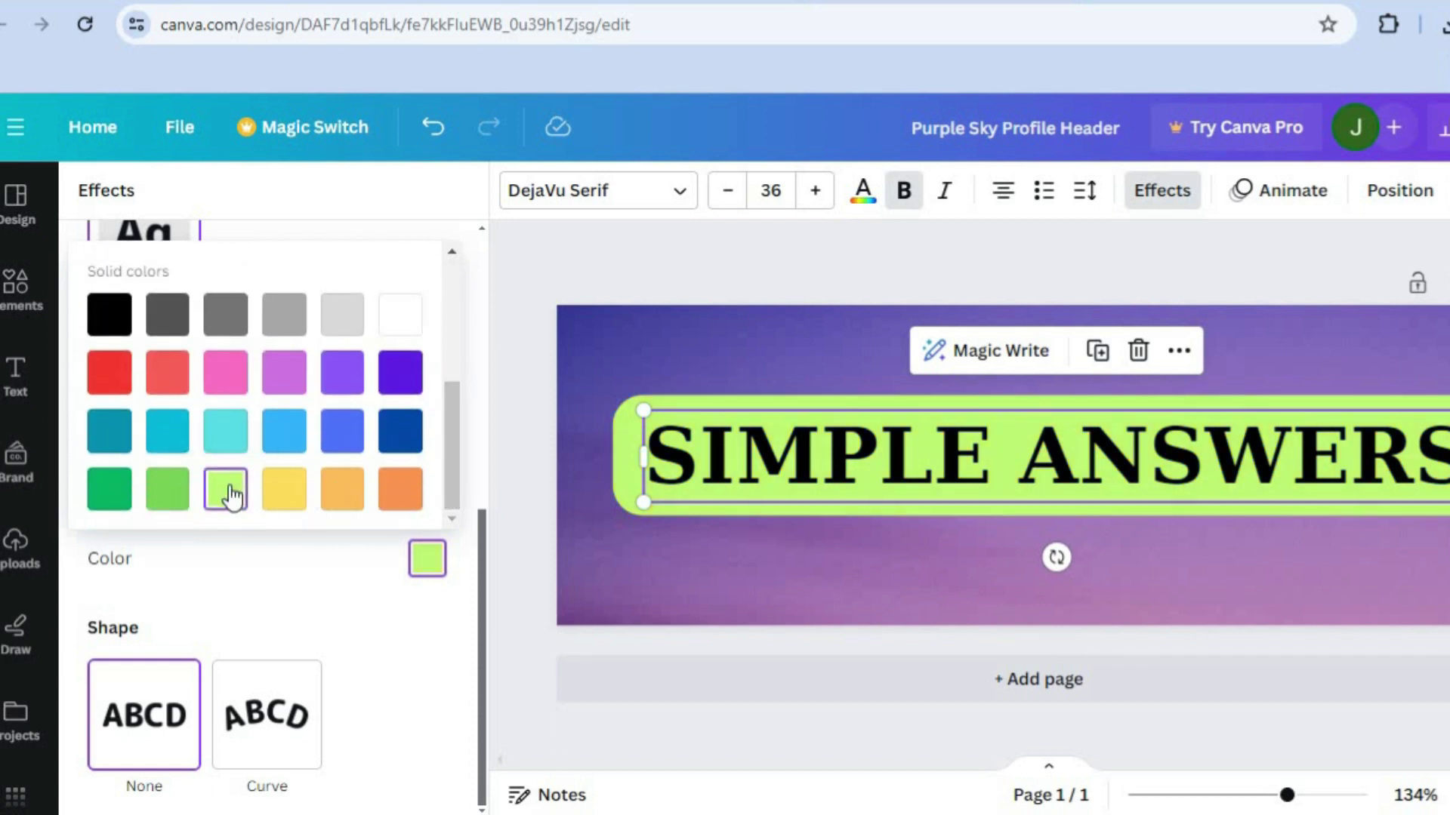
left_click(374, 600)
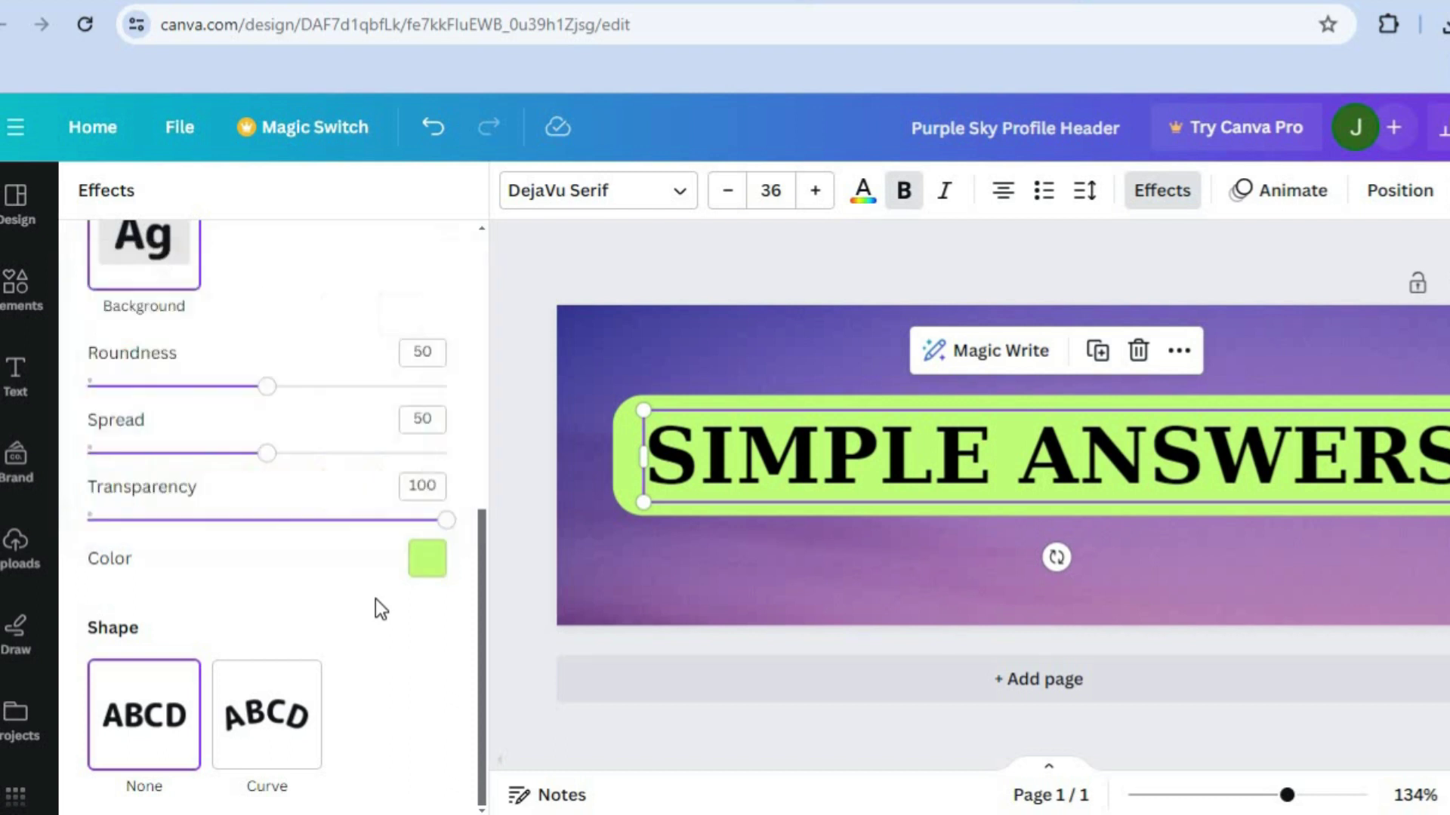
left_click_drag(268, 389, 354, 420)
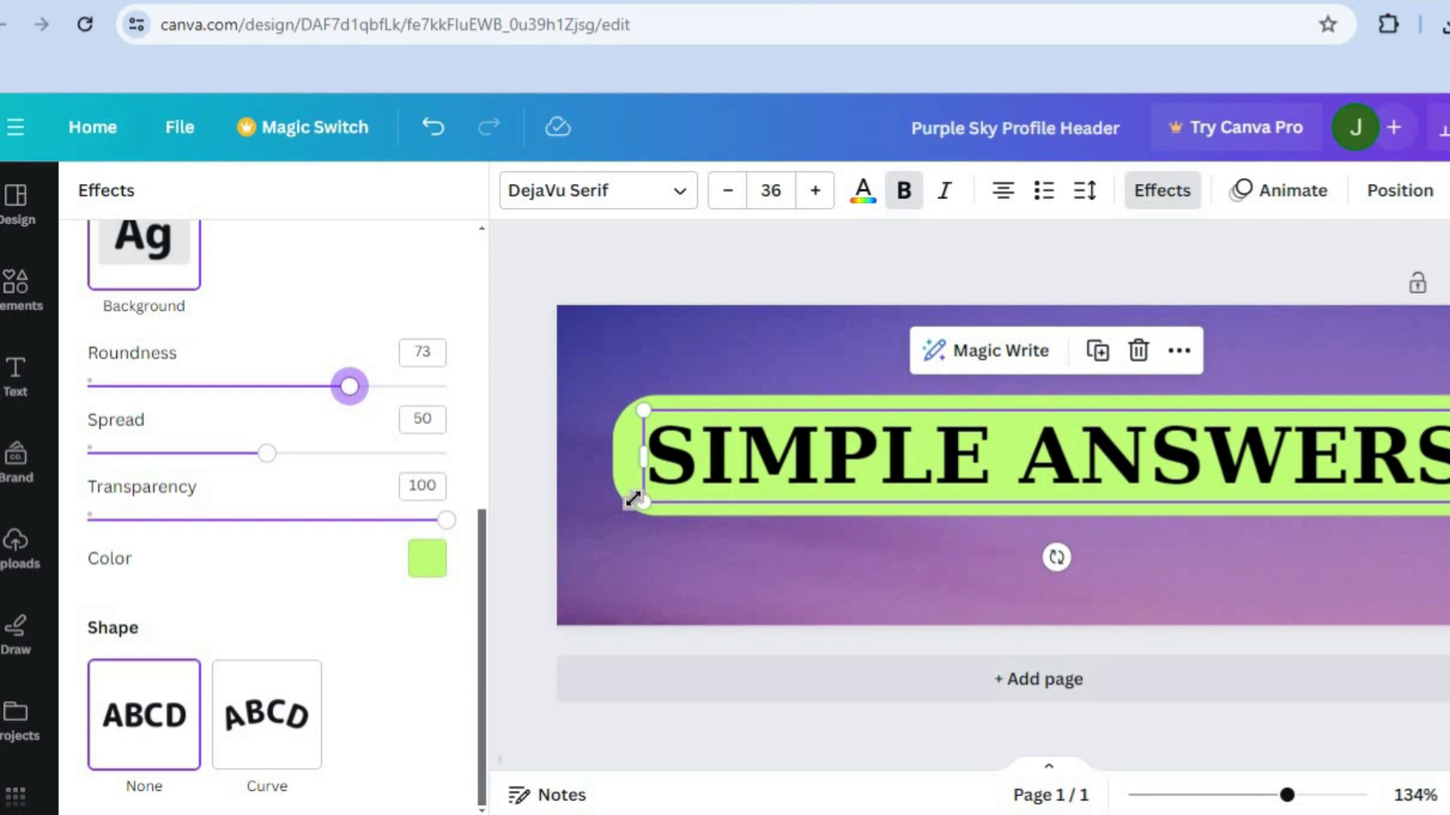
left_click(635, 554)
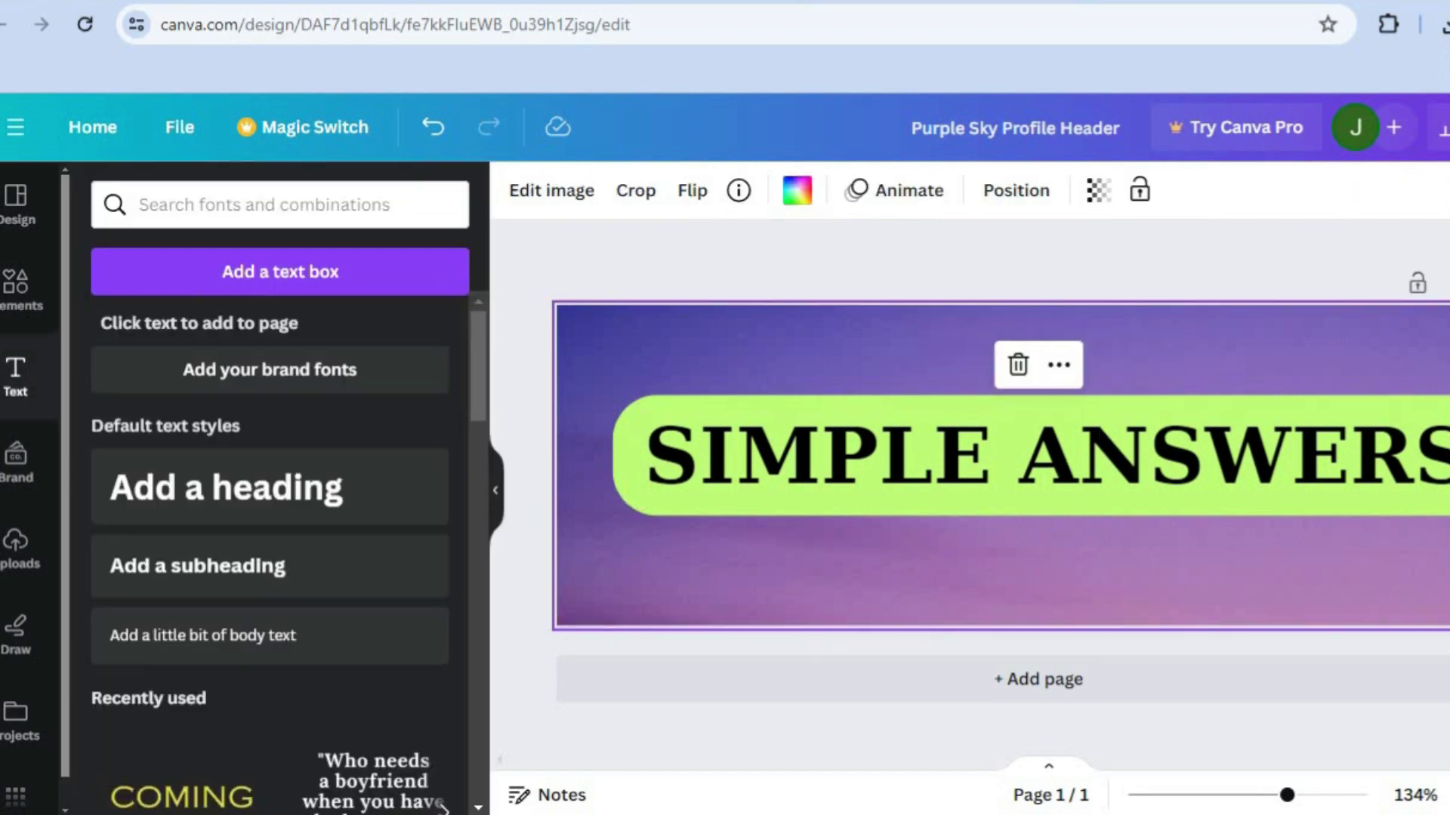
Download the finished header design as a 600 × 200 px PNG
left_click(1442, 127)
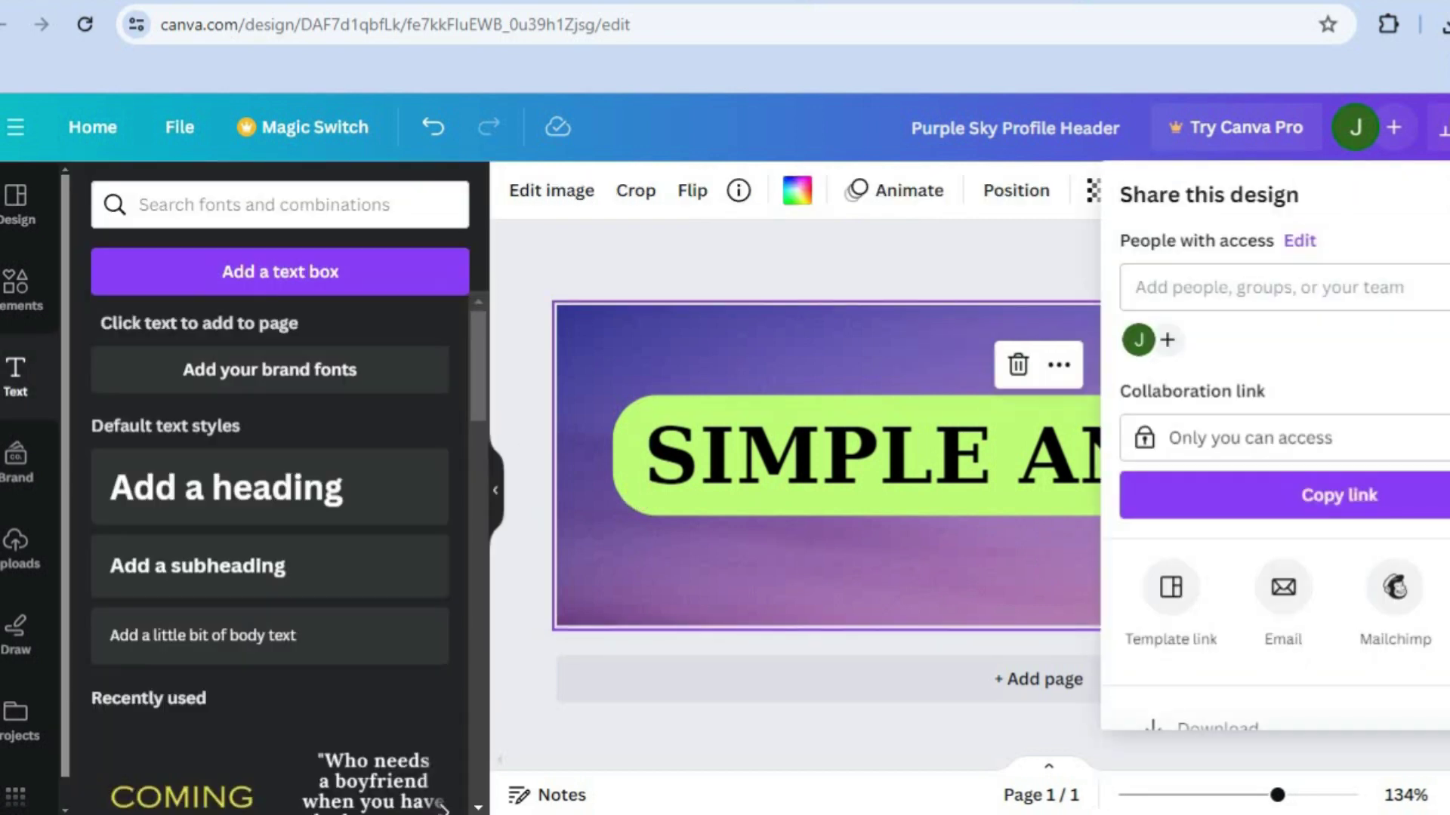
scroll(1359, 529, "down", 3)
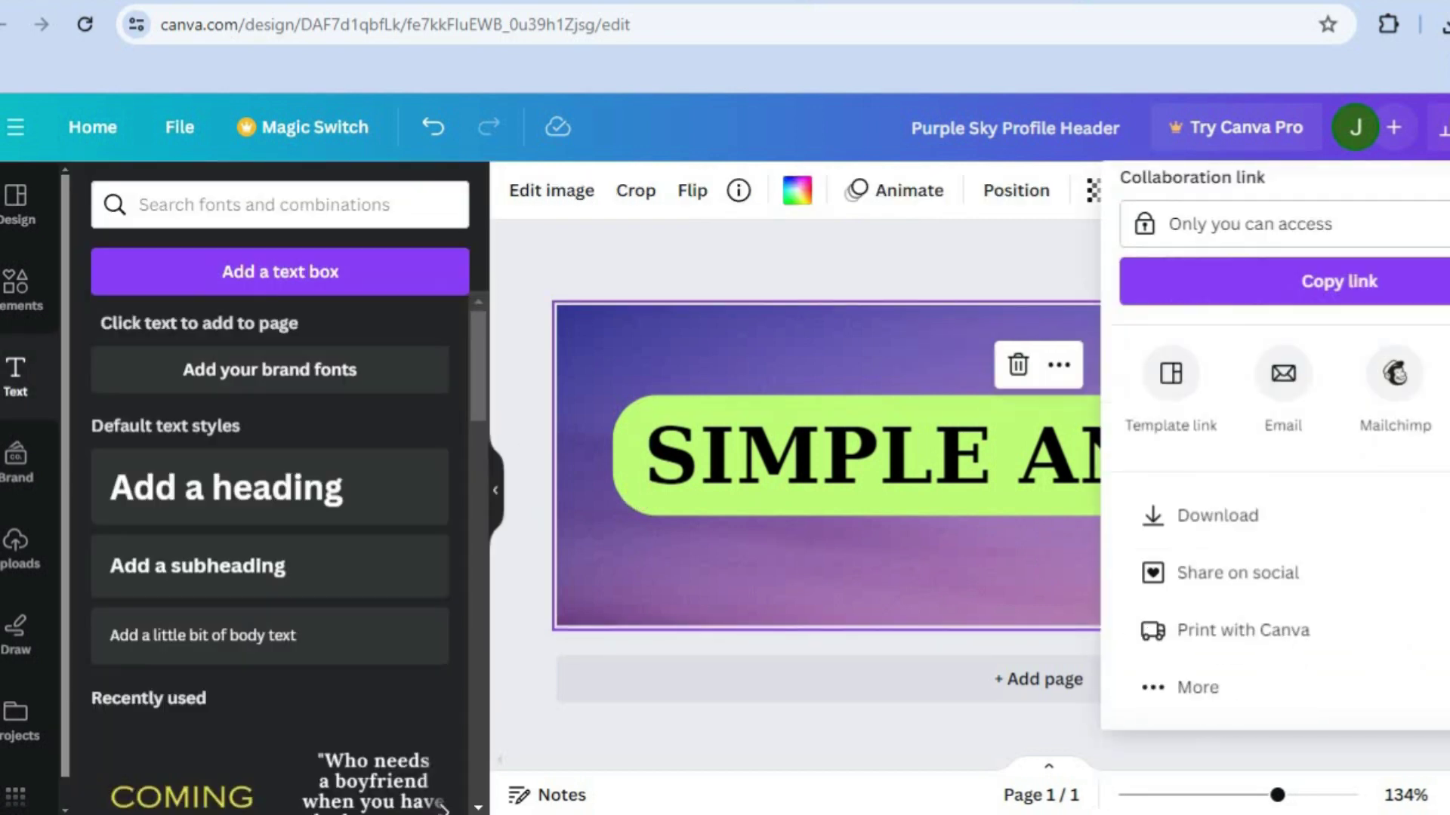
left_click(1351, 534)
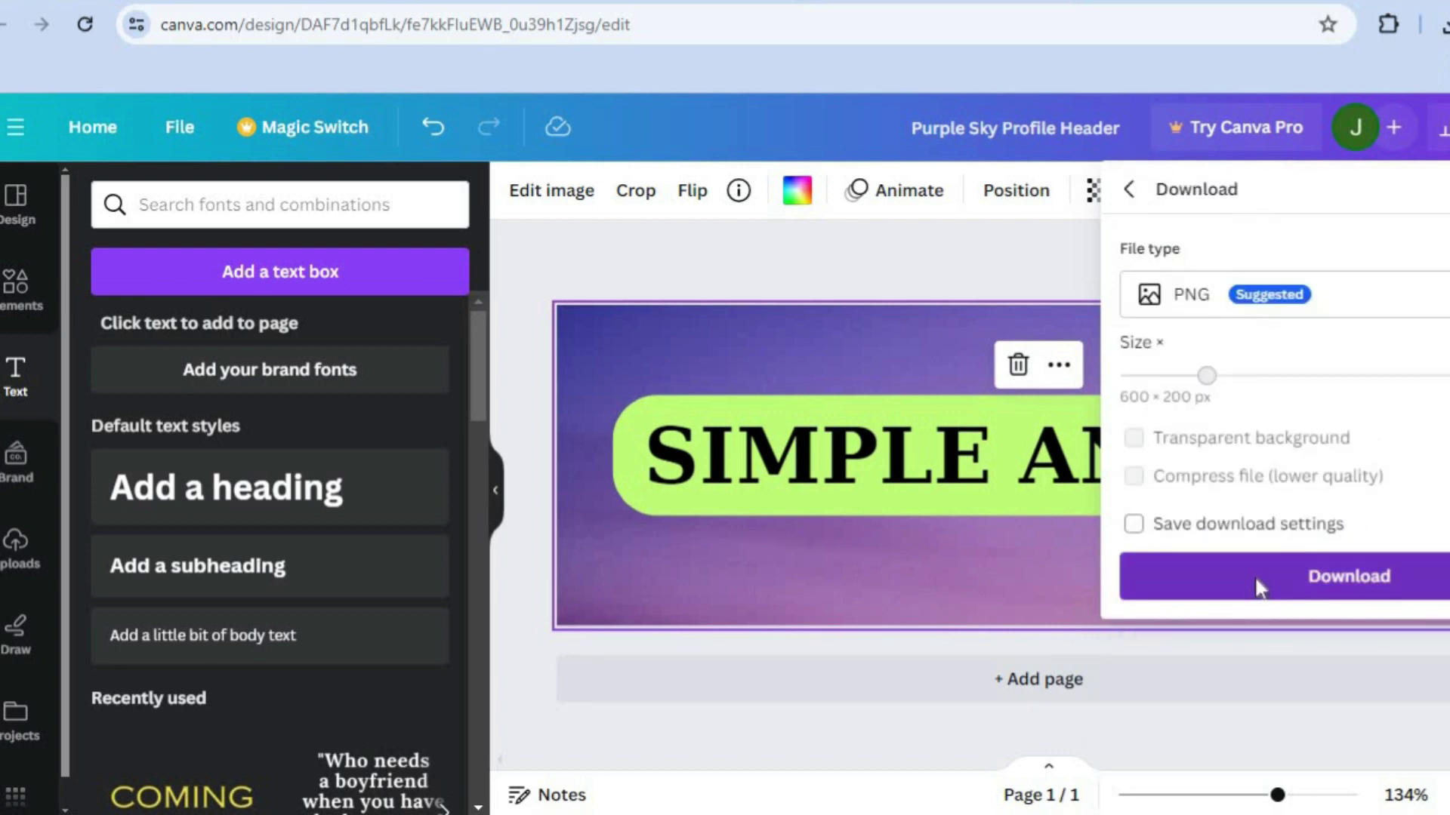
left_click(1259, 587)
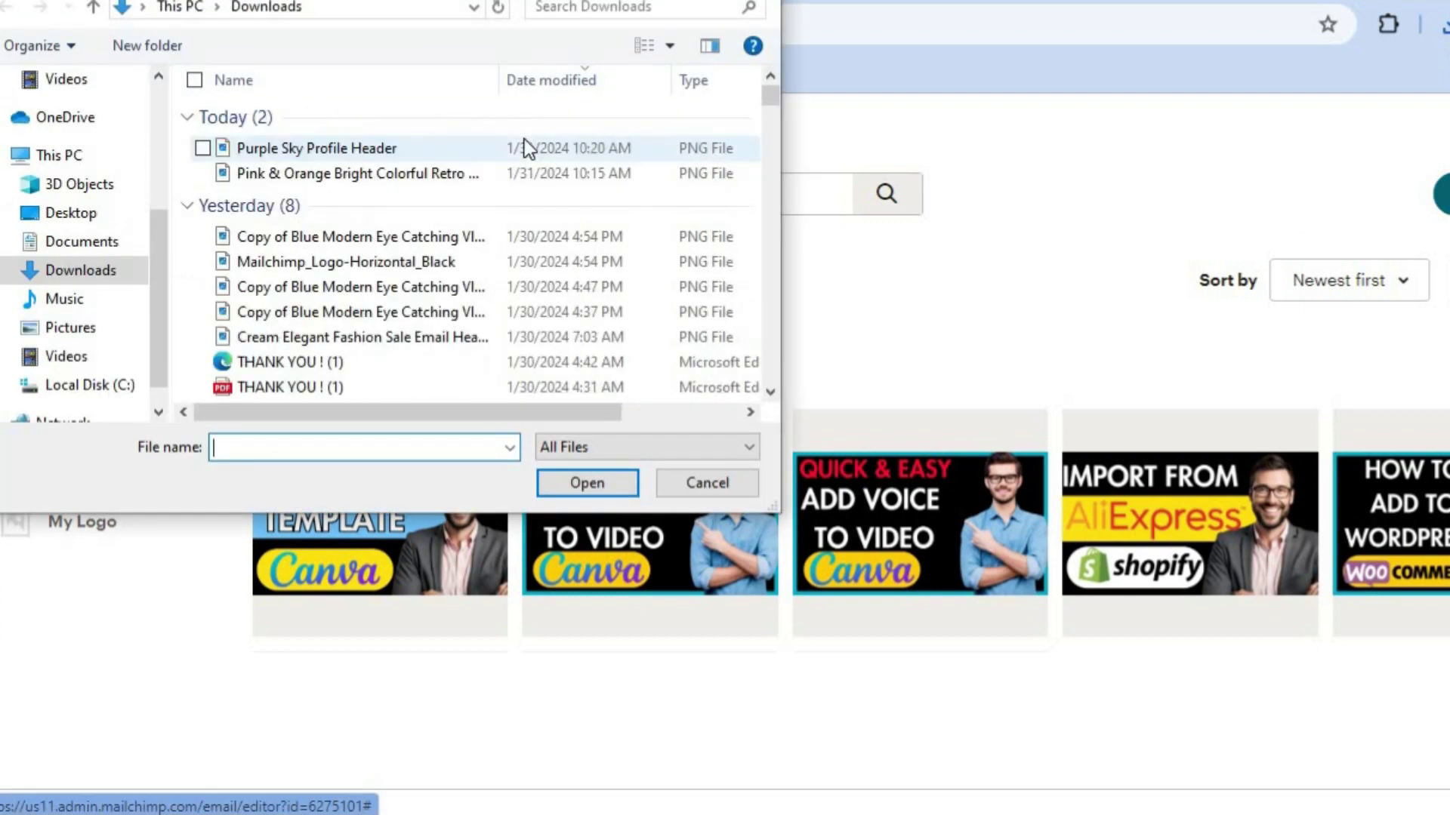
In Mailchimp, upload the Purple Sky Profile Header PNG as the email's logo and set its alignment to Full
left_click(524, 142)
left_click(593, 493)
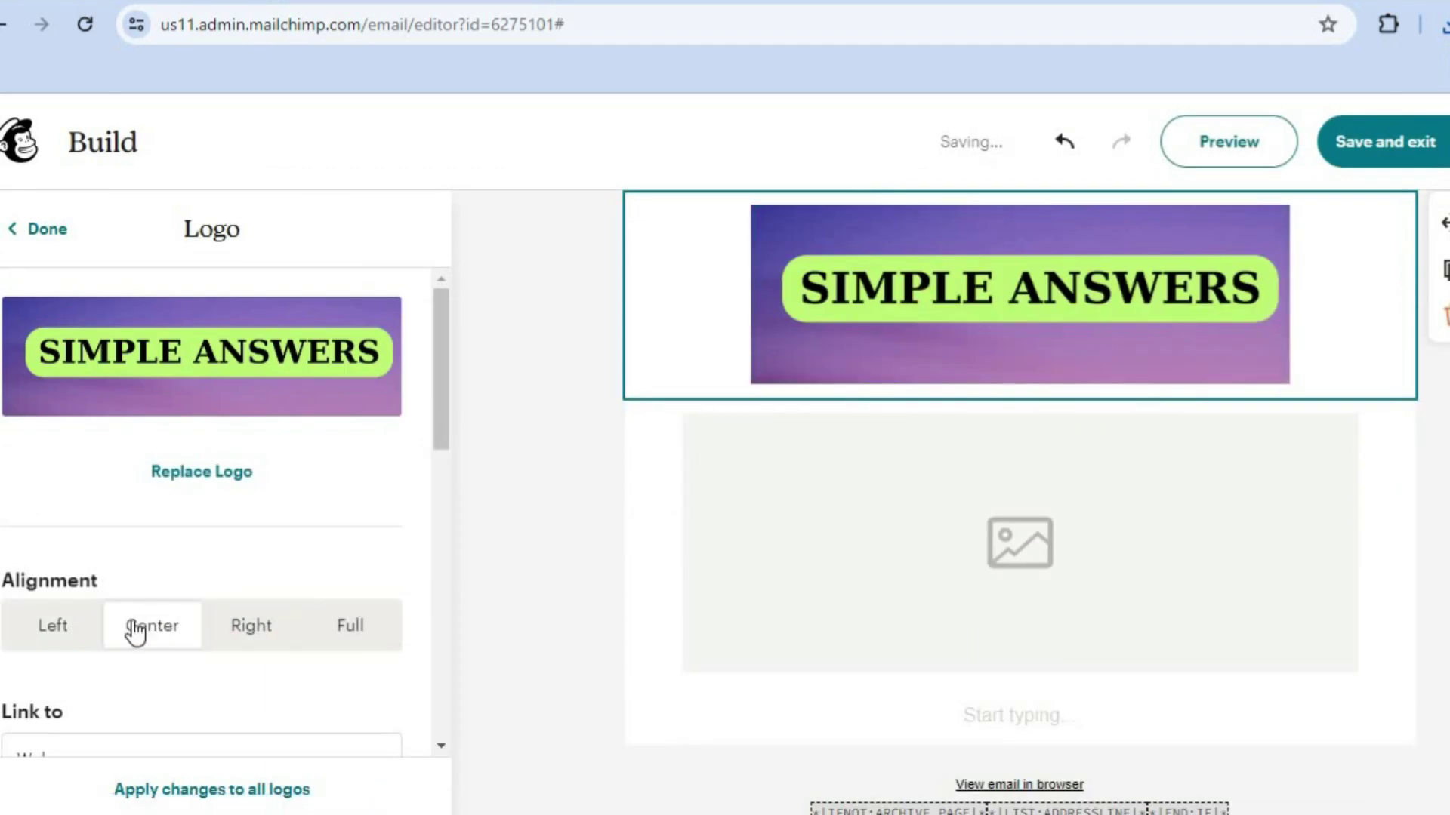
left_click(389, 630)
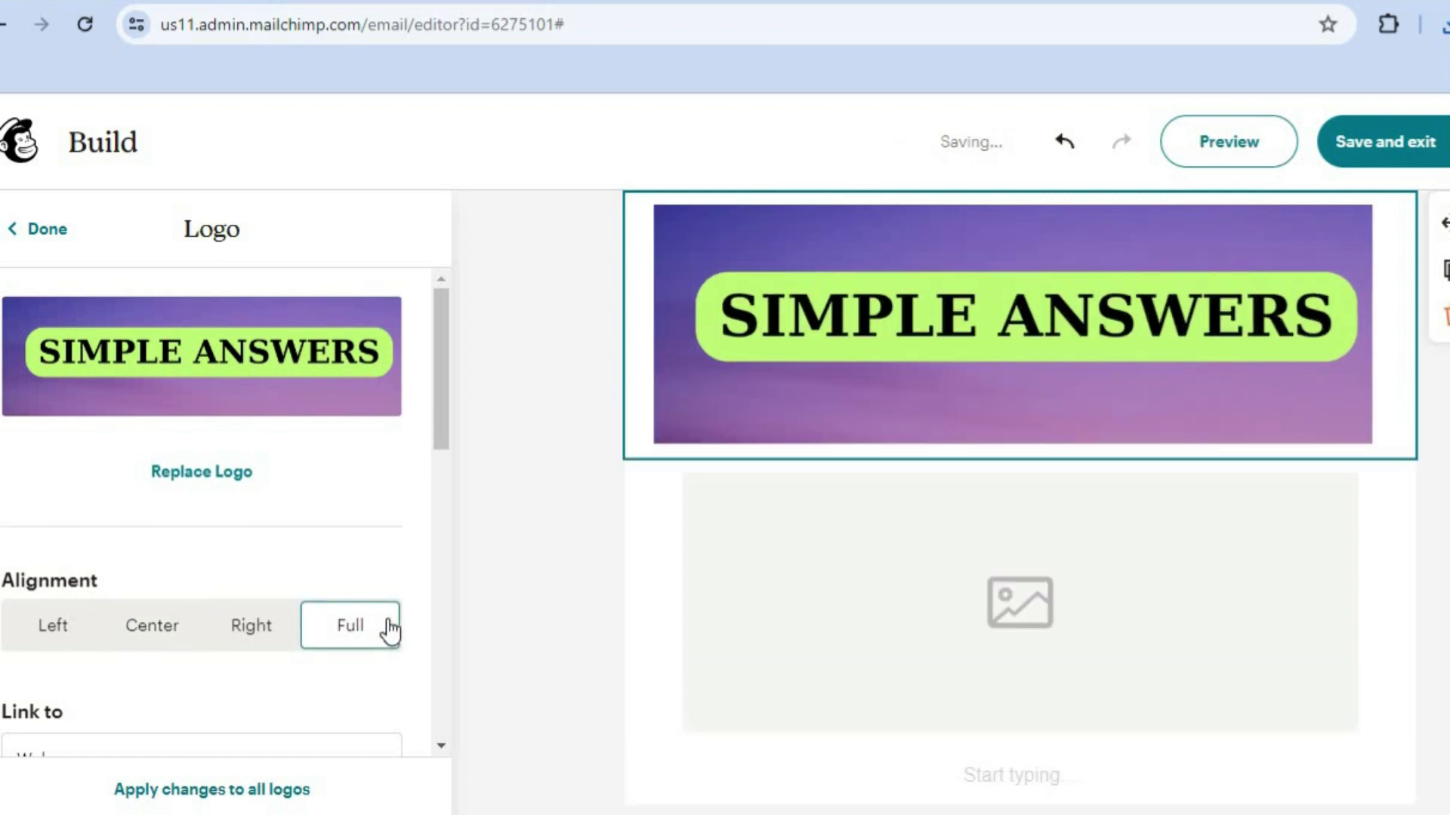
left_click(25, 227)
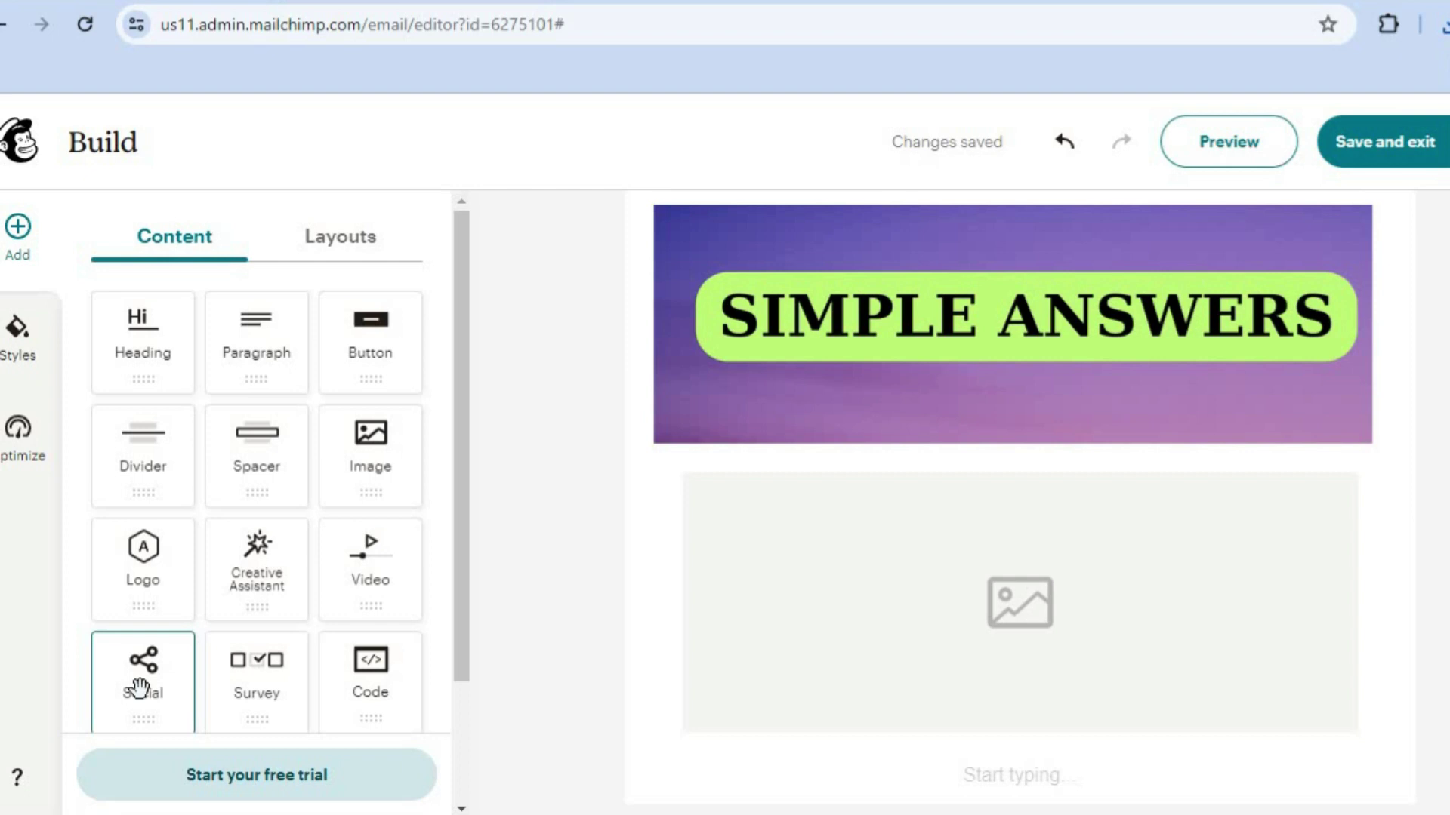
Add a Social block directly below the header logo and go through its Facebook, Instagram and X link fields
left_click_drag(139, 688, 764, 436)
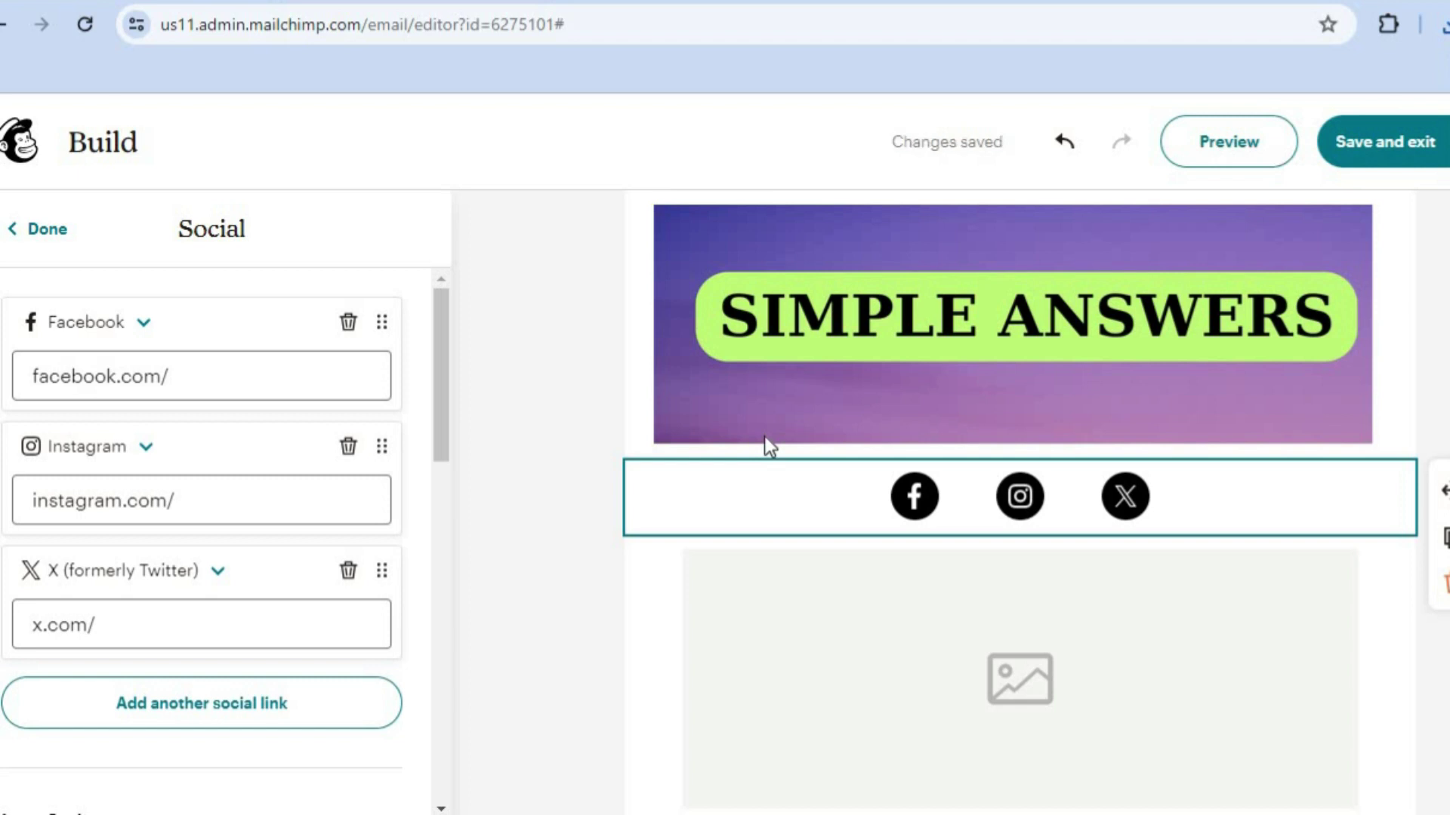
left_click(212, 372)
left_click(195, 506)
left_click(188, 628)
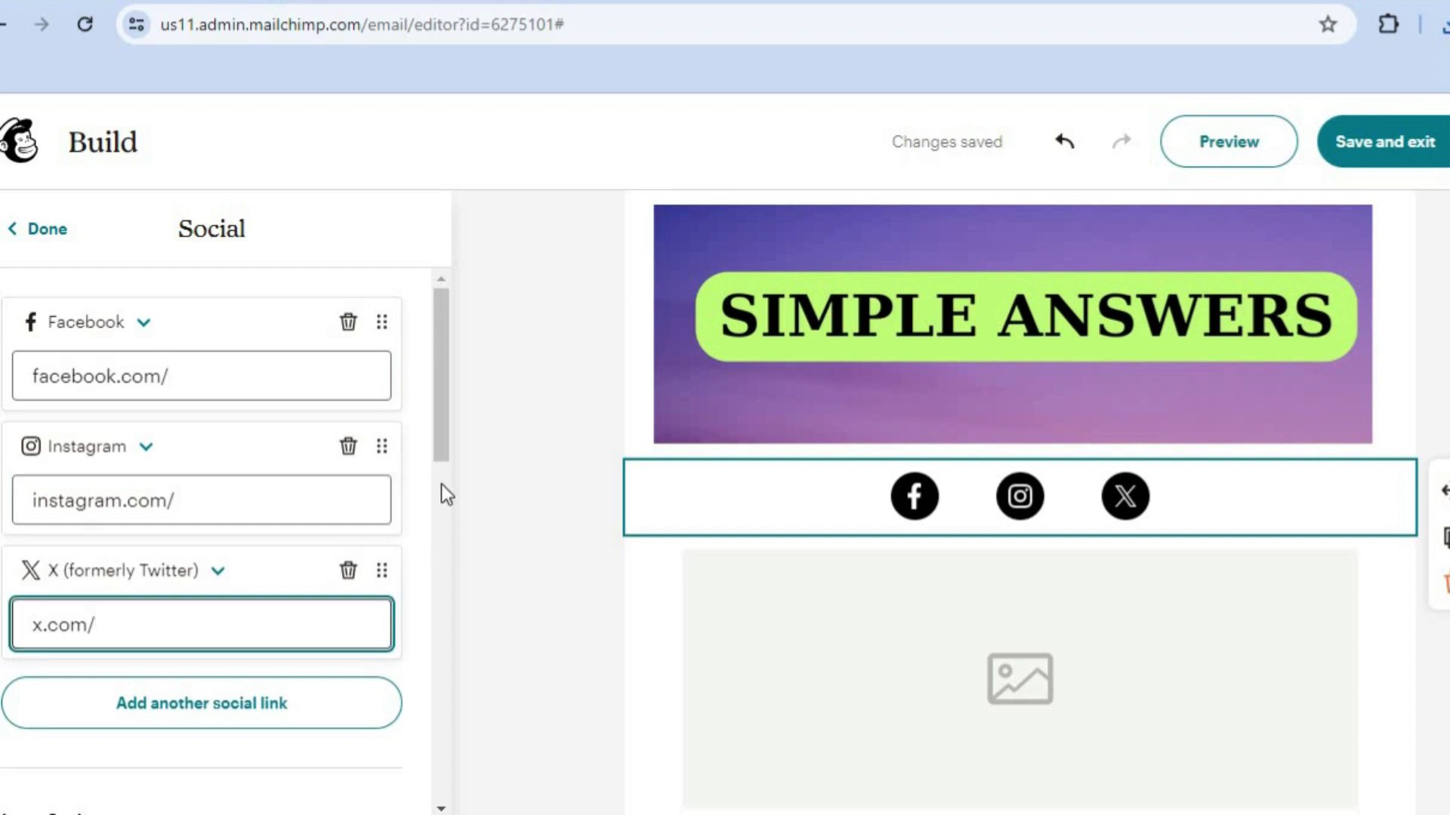
Set the social icons' size to Medium and finish editing the Social block
scroll(447, 491, "down", 2)
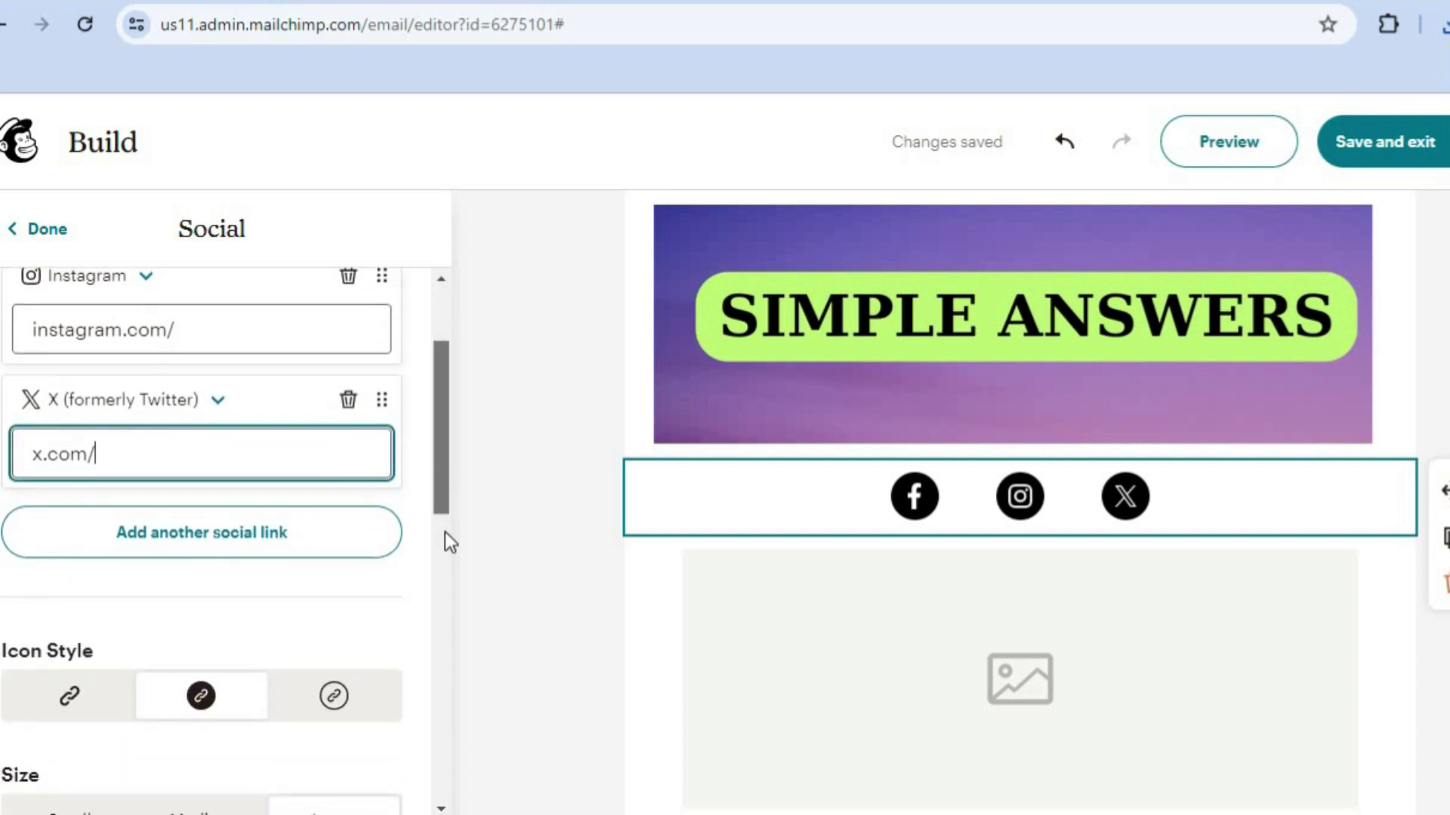
scroll(445, 543, "down", 3)
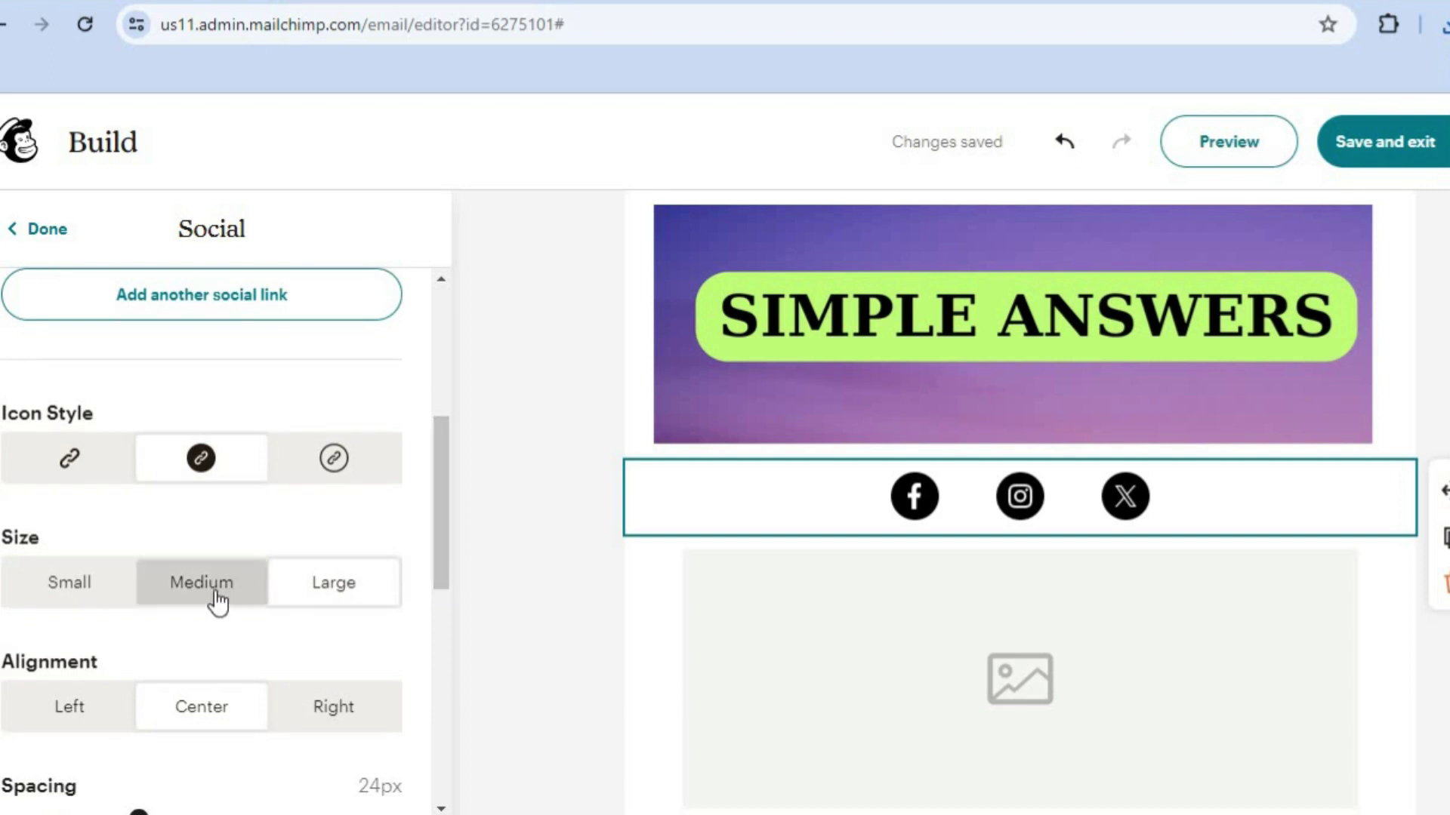
left_click(63, 587)
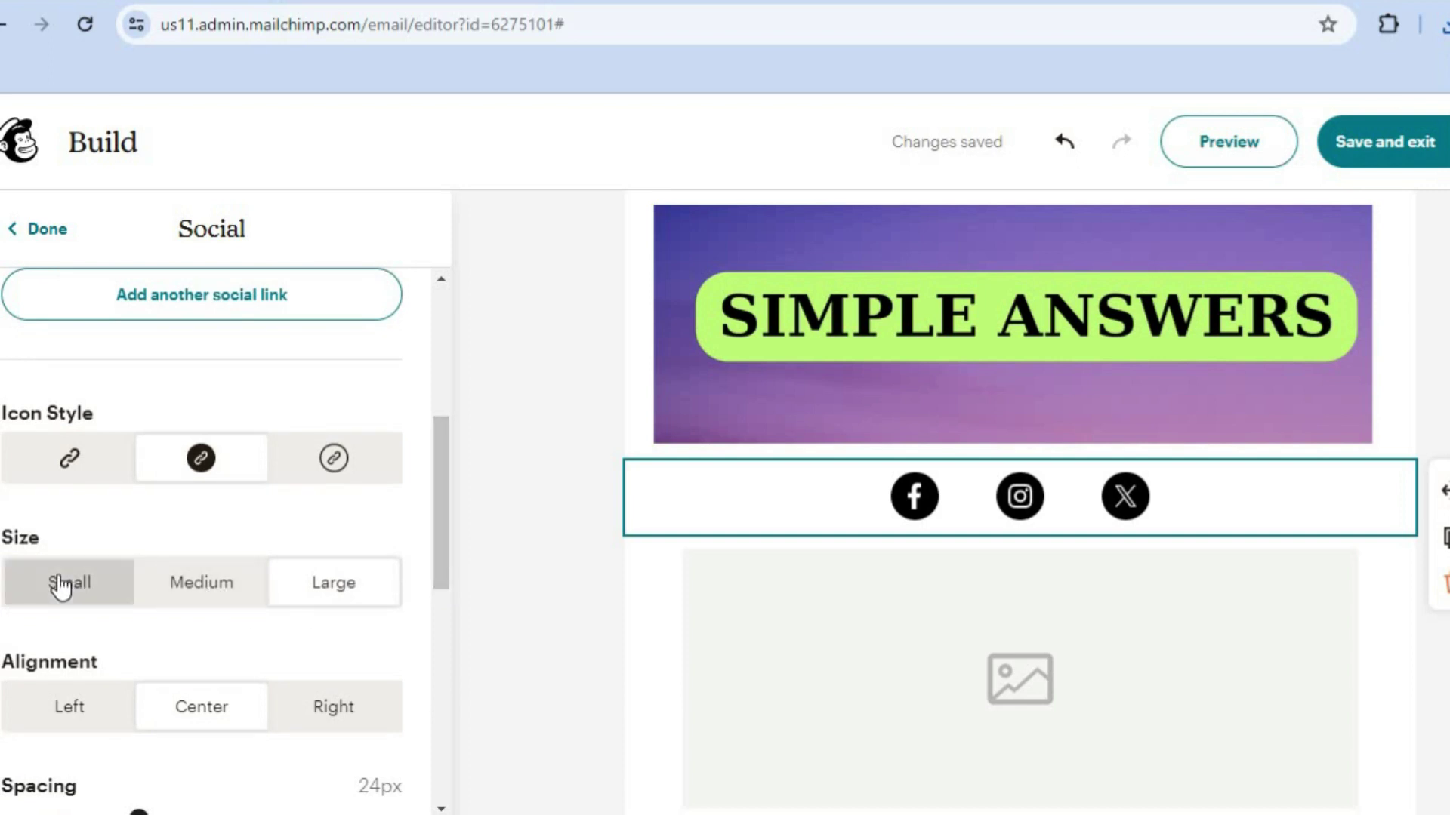
left_click(187, 600)
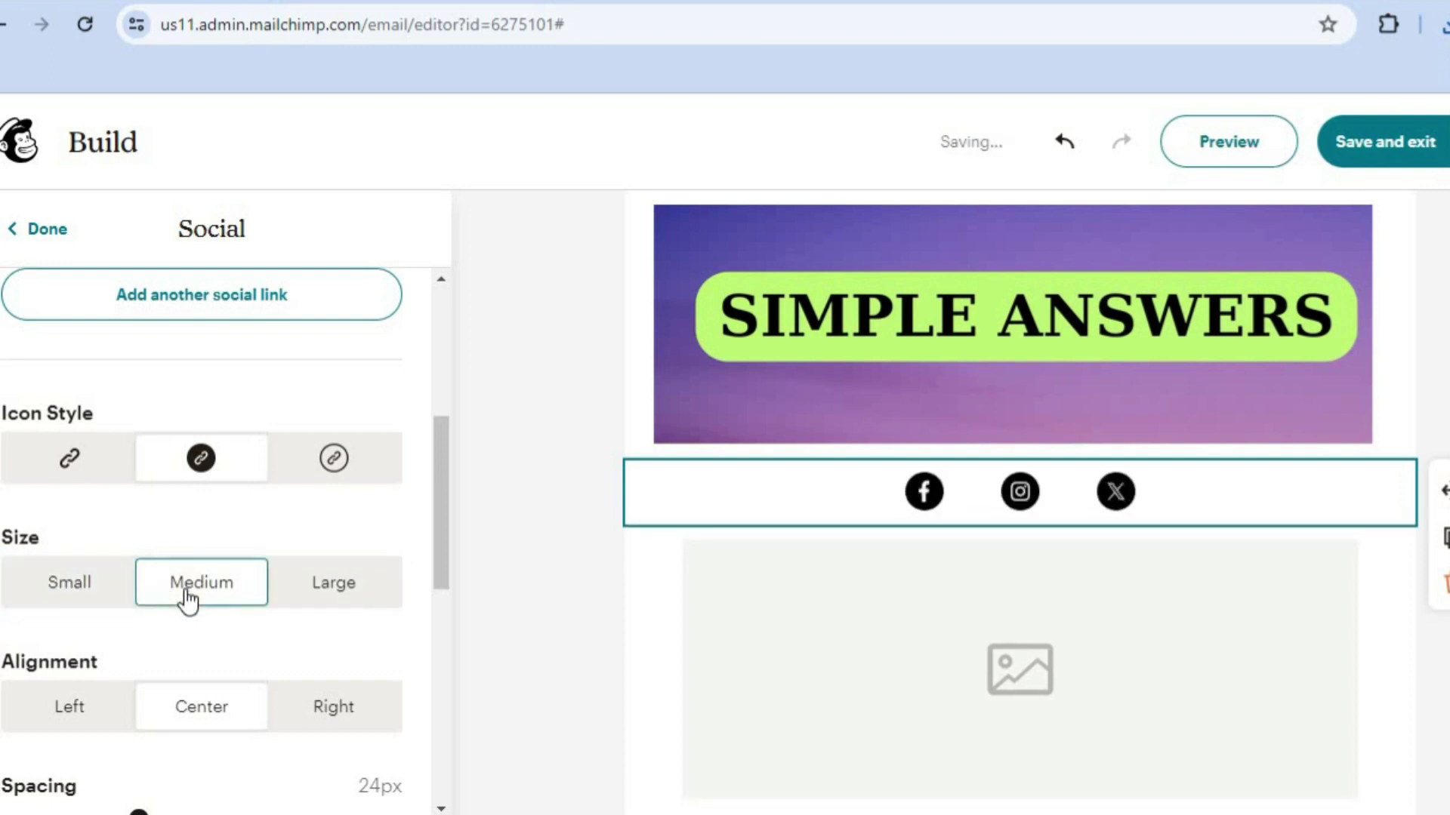
left_click(47, 234)
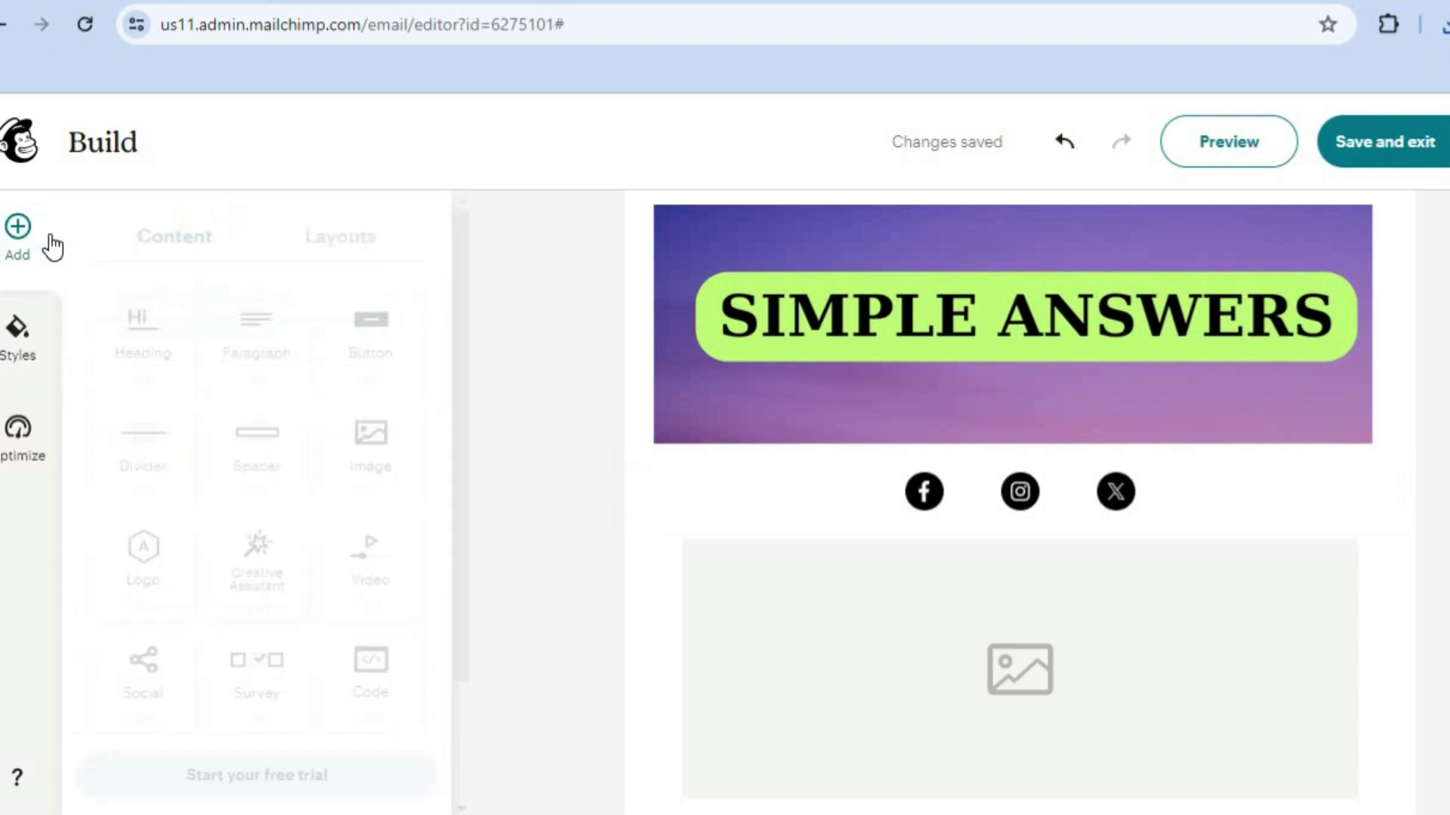
Add an Image block below the social icons and upload the Pink & Orange Bright Colorful Retro PNG from Downloads into it
left_click_drag(458, 425, 457, 496)
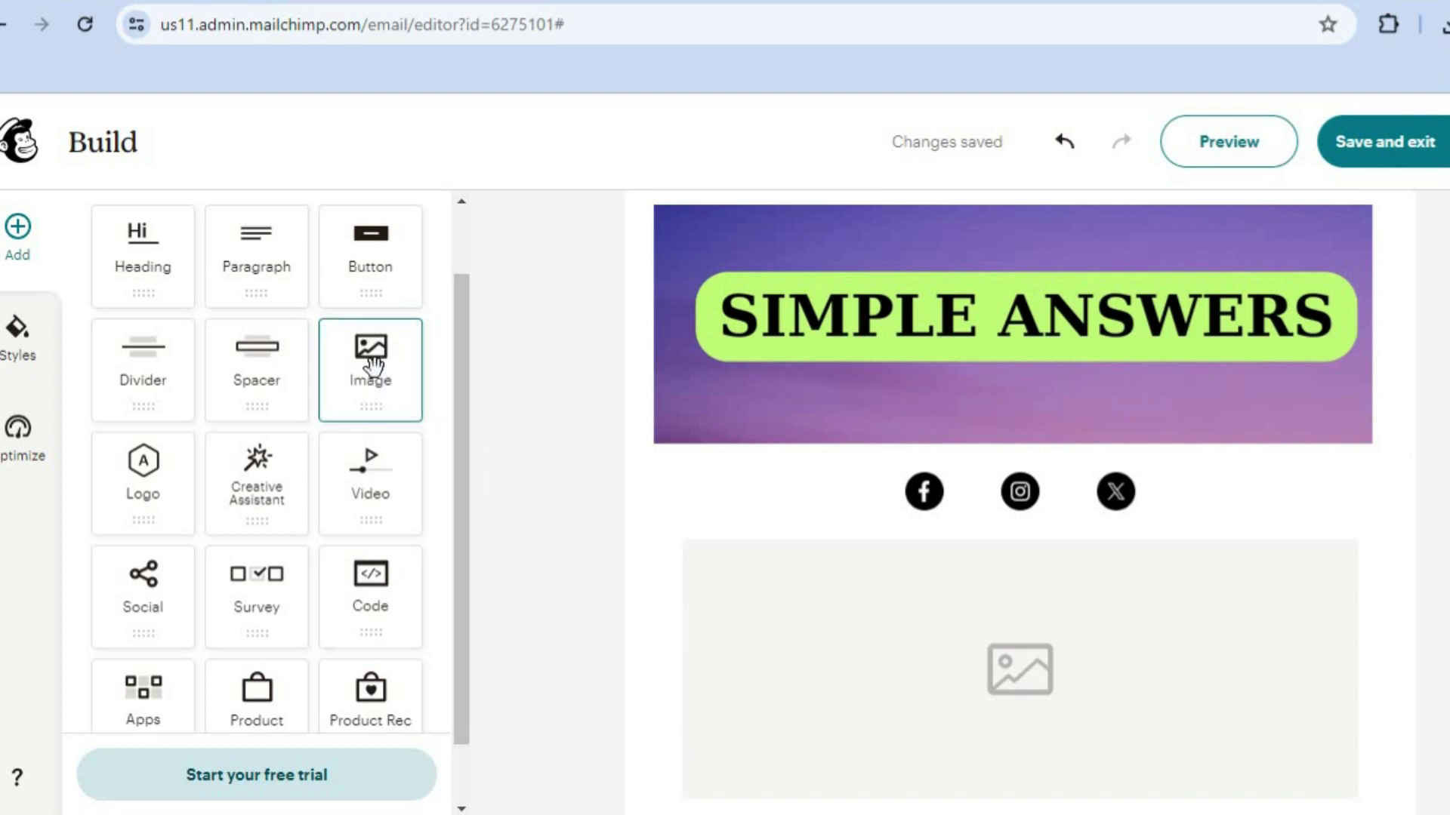
left_click_drag(391, 376, 984, 473)
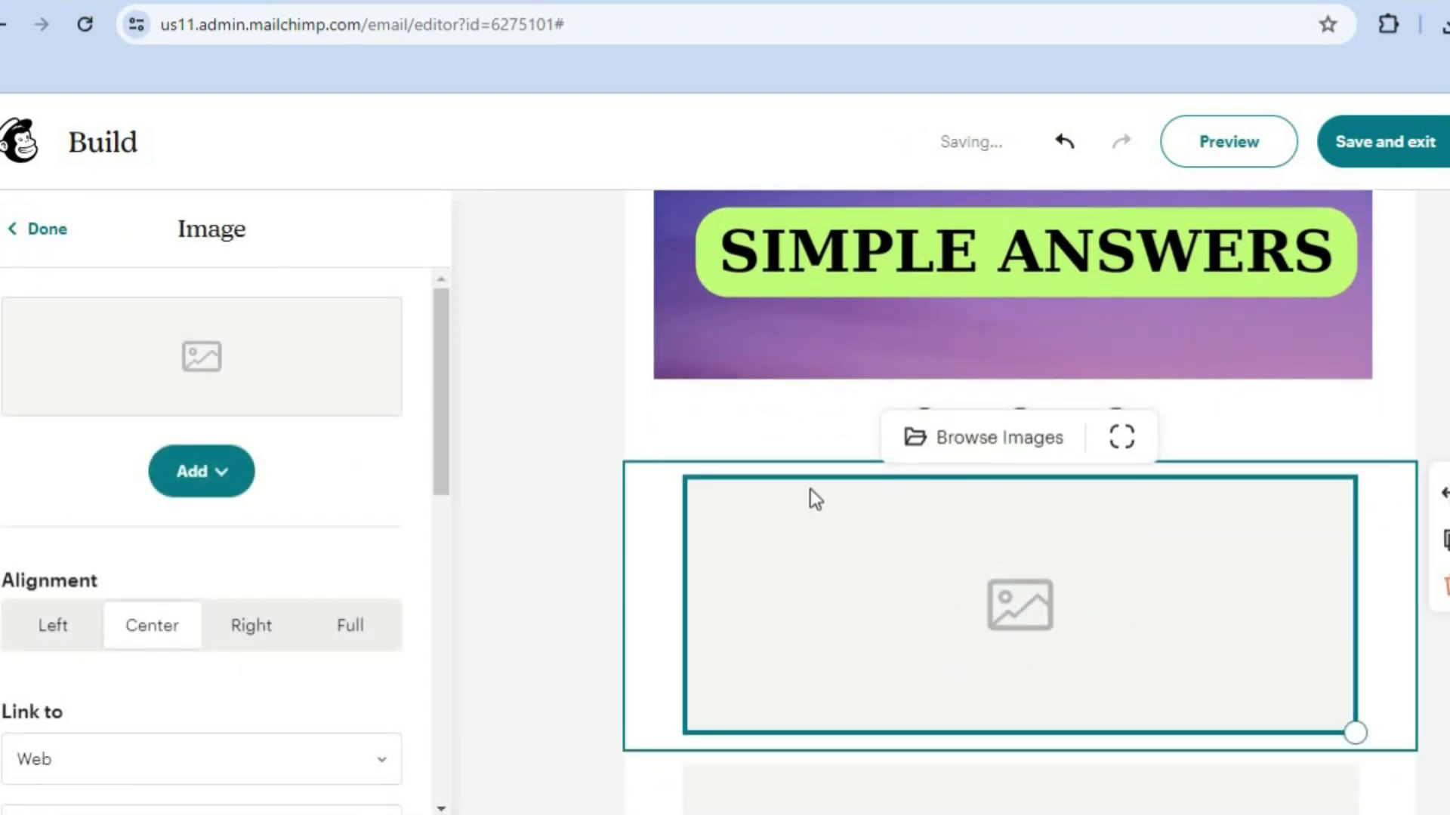
left_click(982, 439)
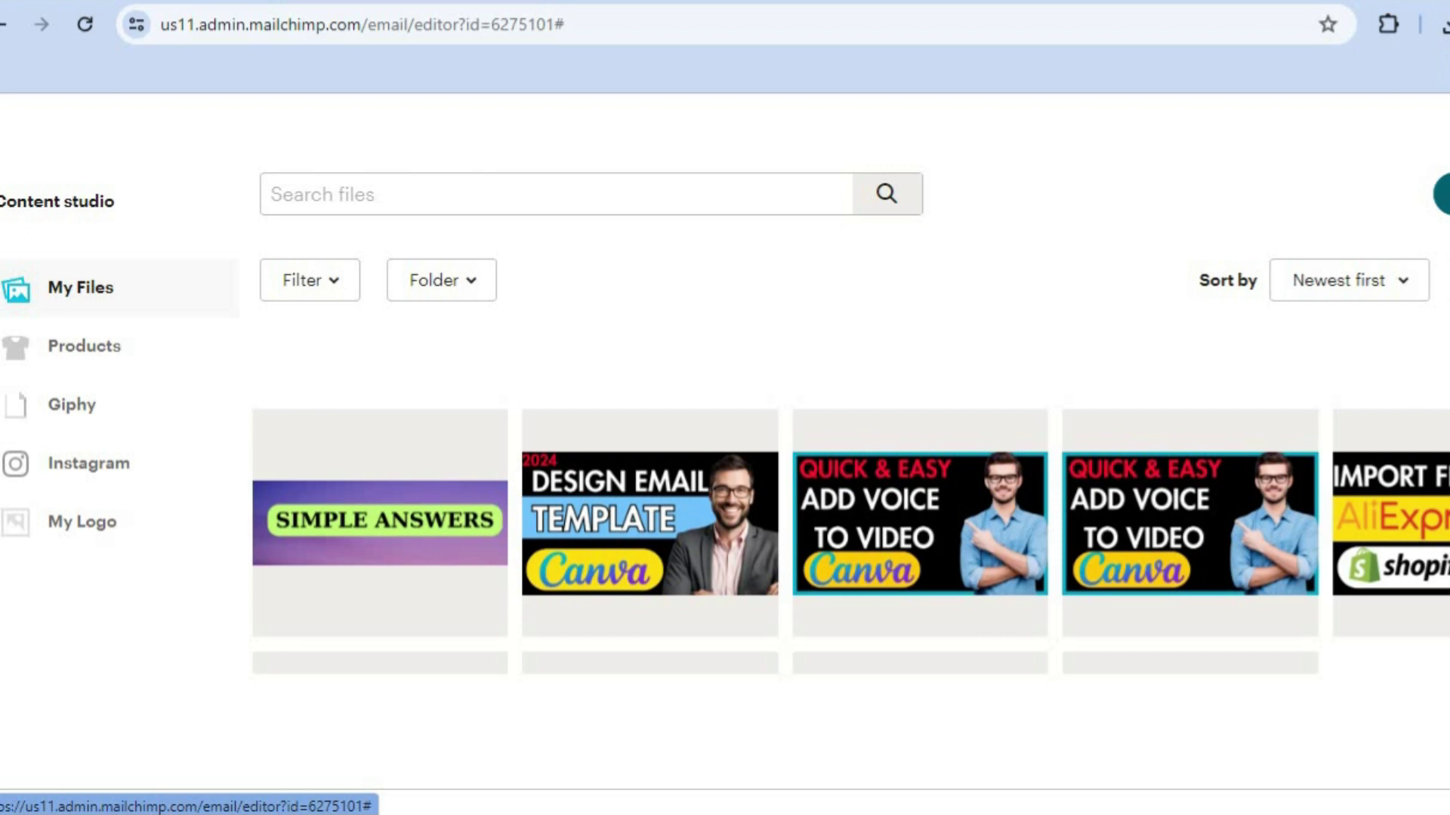
left_click(1438, 194)
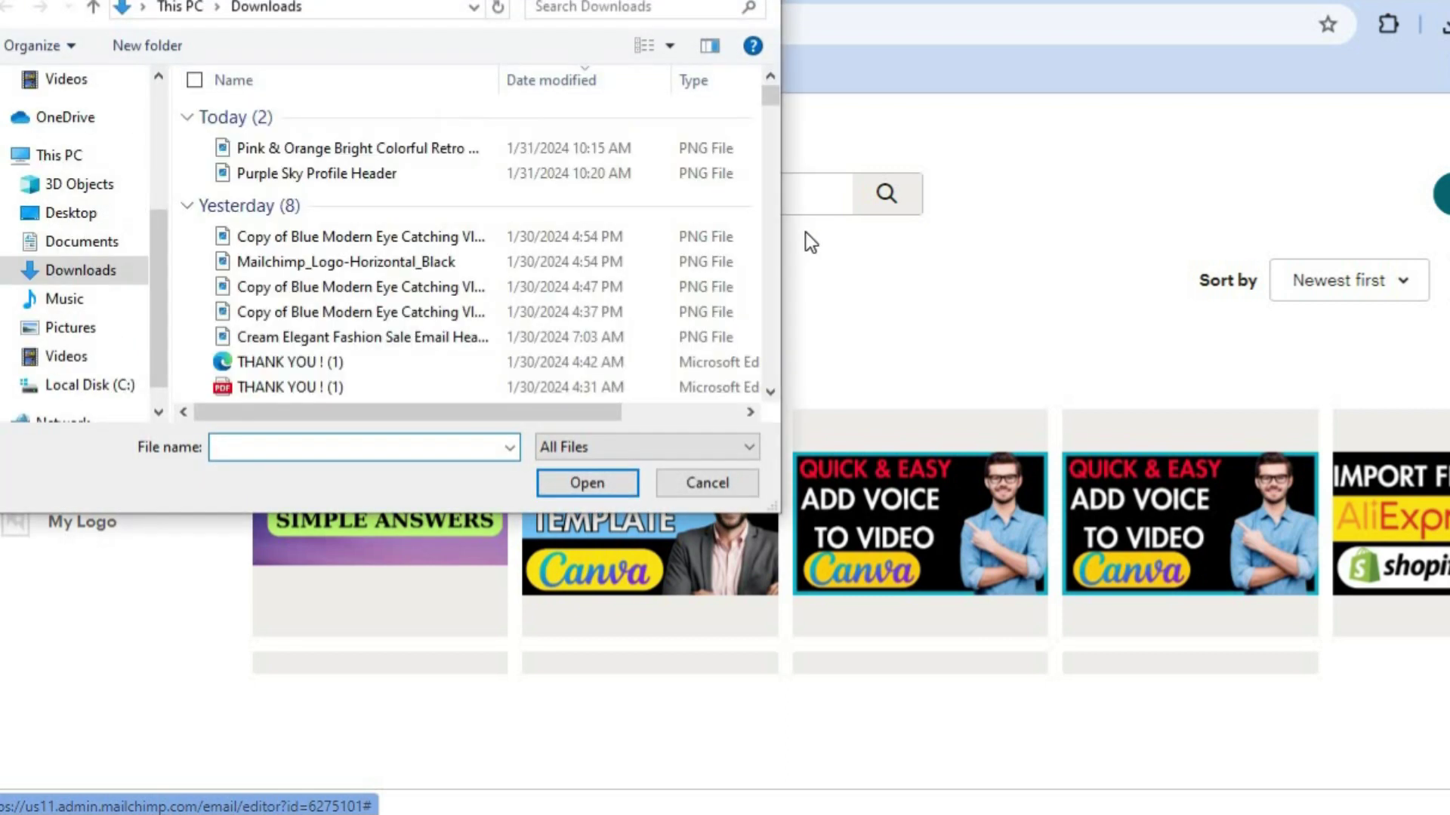
left_click(384, 150)
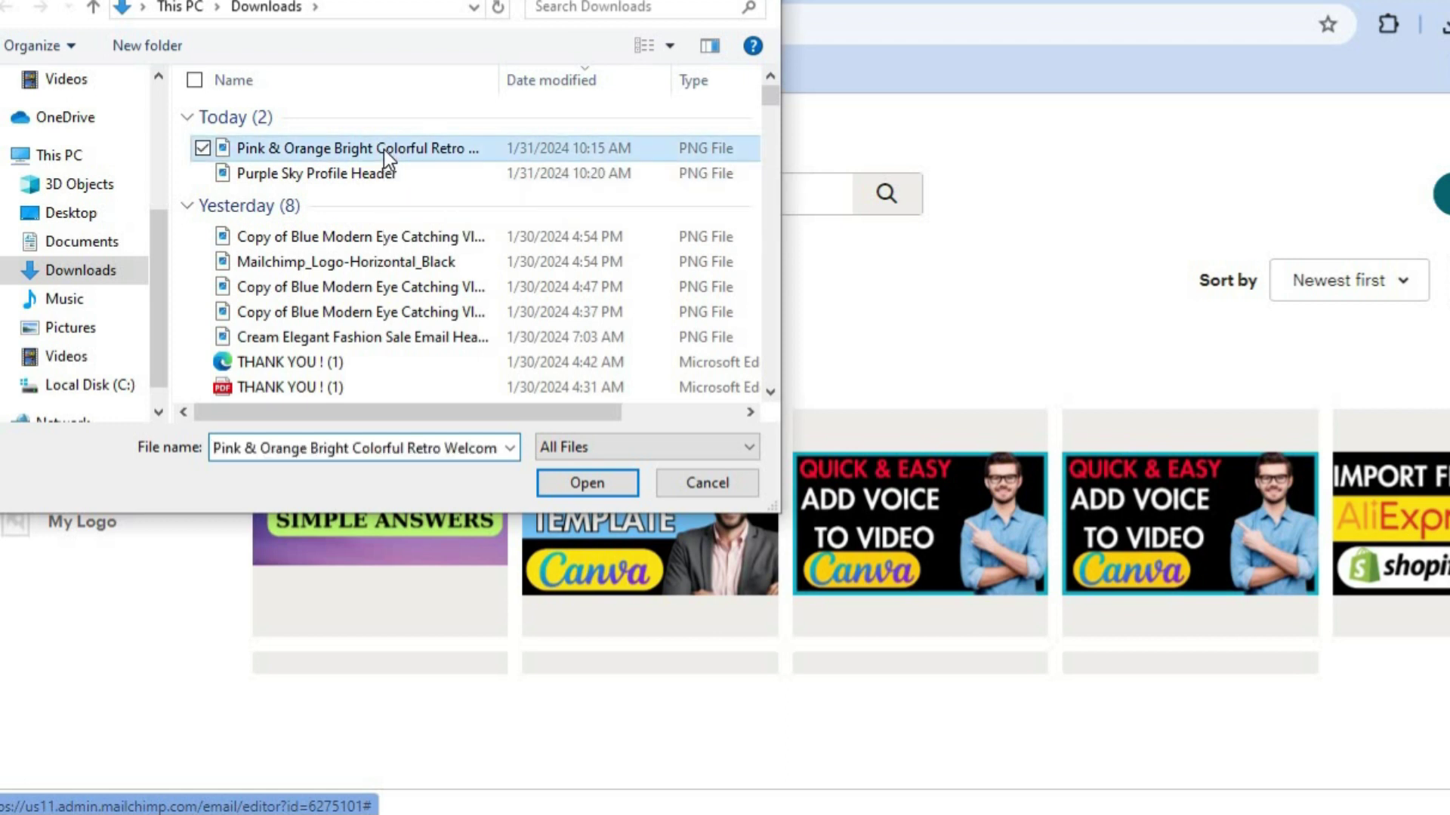
left_click(598, 491)
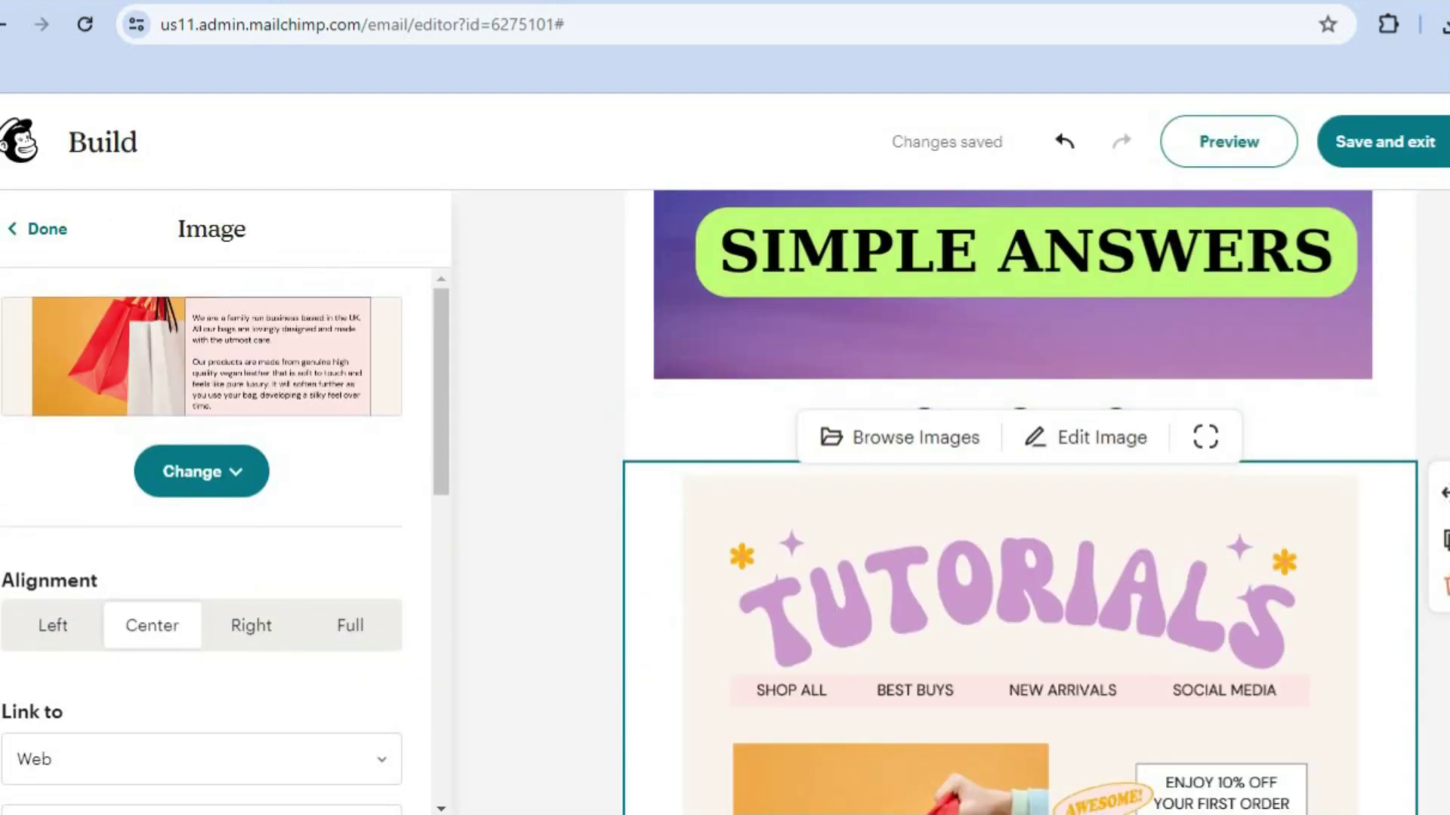
Review the inserted newsletter image in the email and look over its link and alt text settings
scroll(1020, 498, "down", 10)
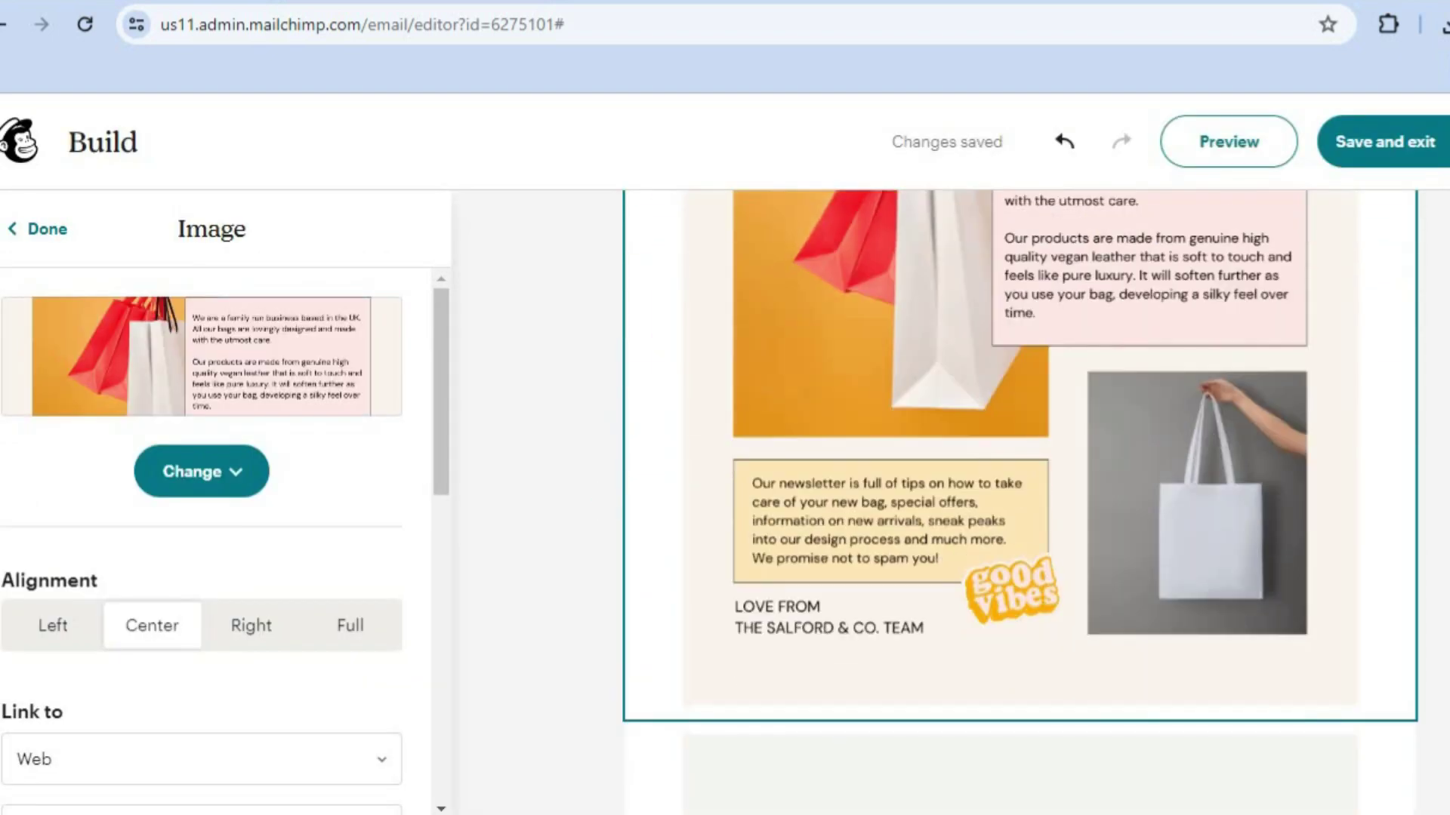
scroll(1019, 498, "up", 2)
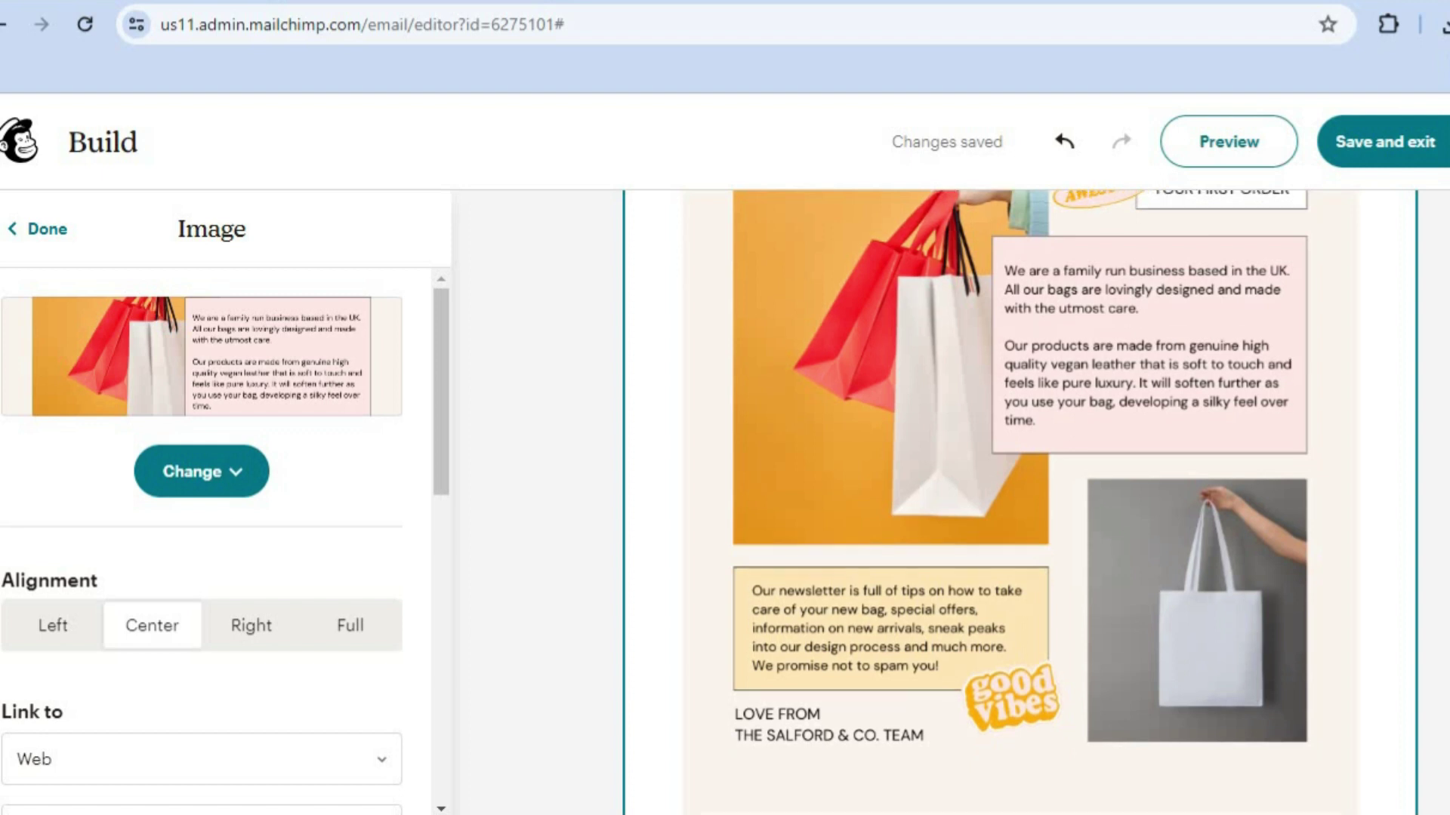
scroll(962, 374, "down", 3)
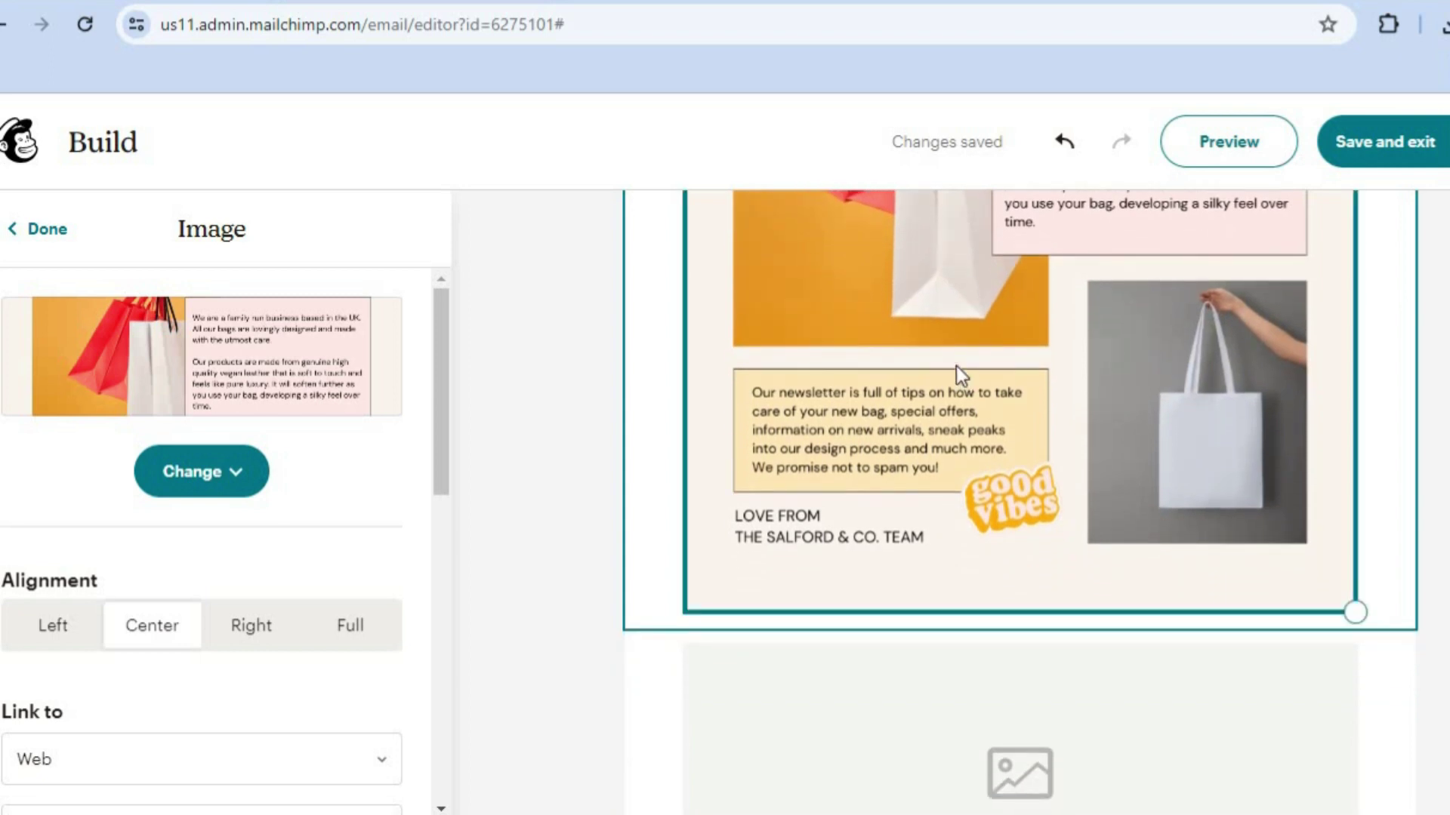
left_click_drag(441, 385, 449, 492)
scroll(448, 492, "down", 1)
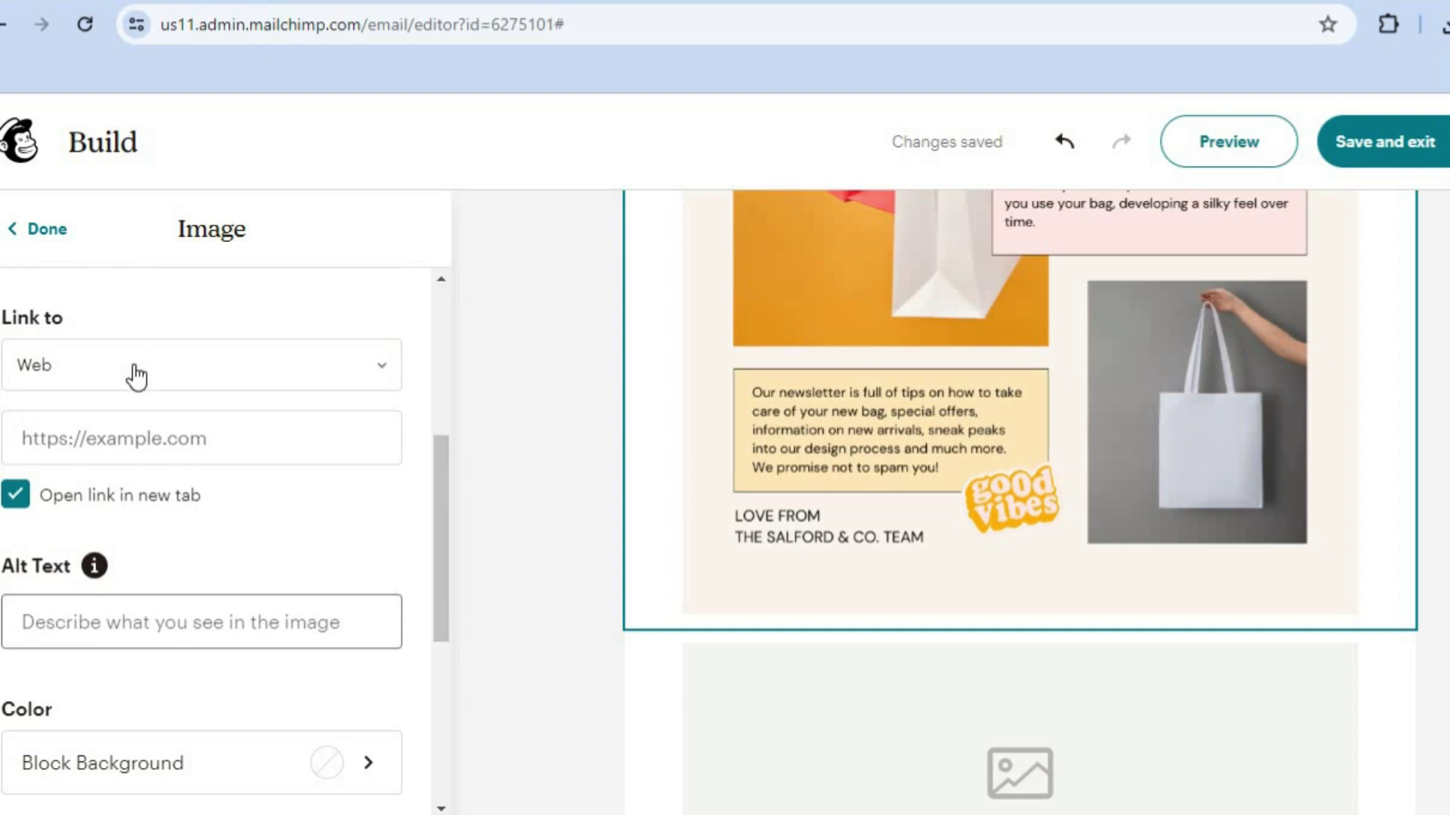
Look over the newsletter image's web link, background color and padding settings, and finish editing the Image block
left_click(118, 439)
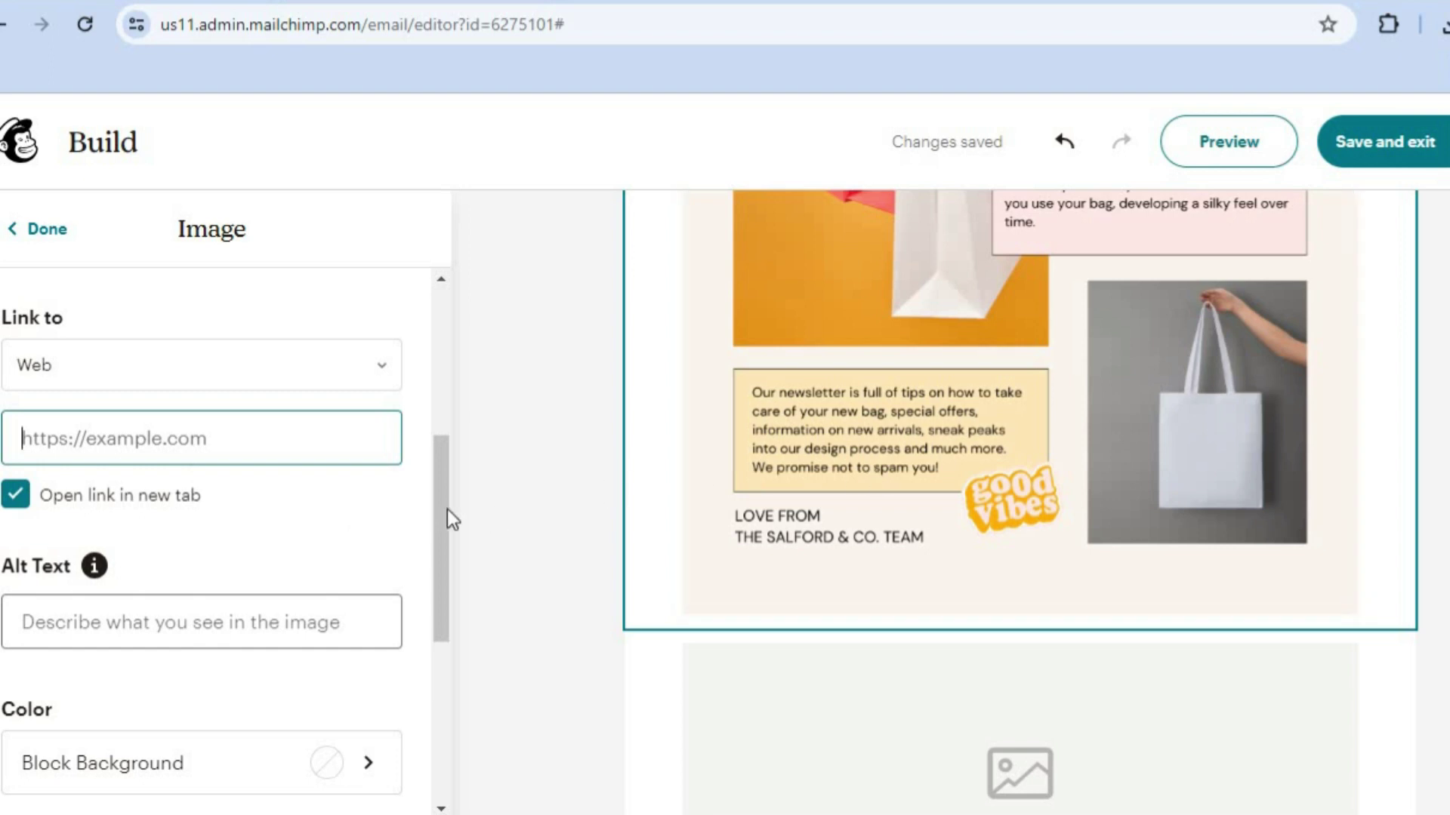
scroll(428, 540, "down", 5)
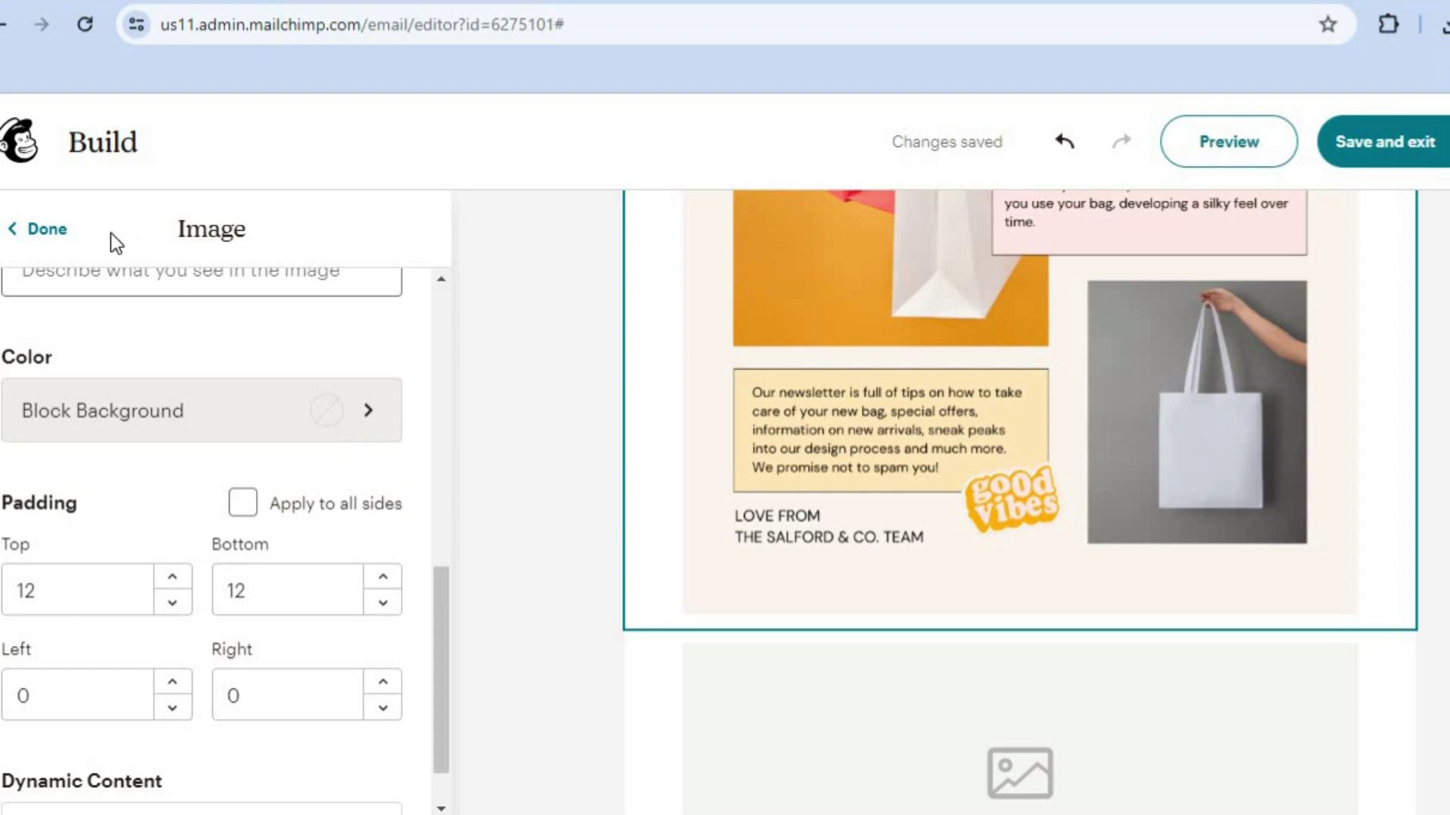
left_click(35, 234)
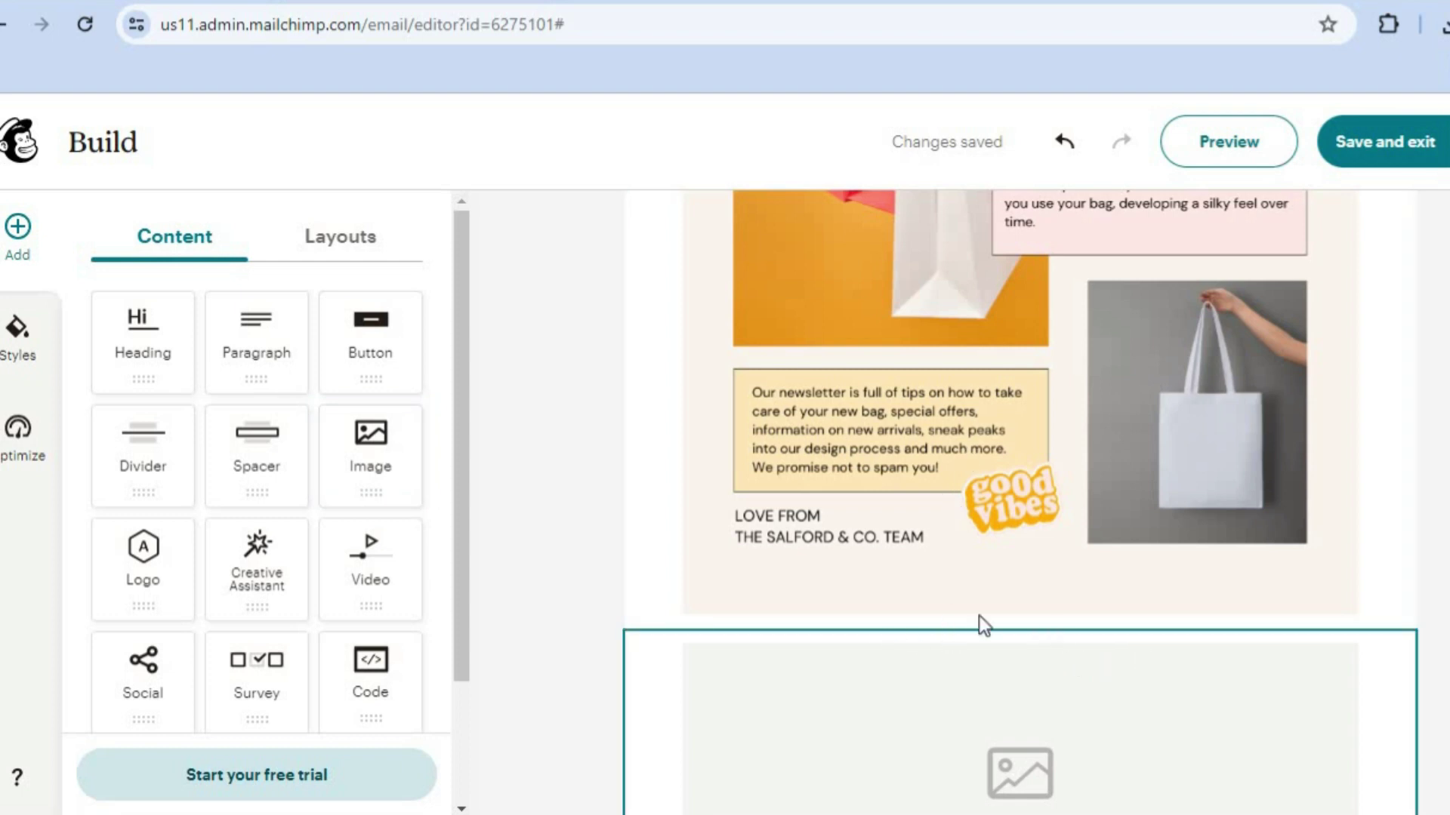
Add a Button block directly below the newsletter image and go through its link, alignment, shape and size settings
left_click_drag(366, 346, 981, 602)
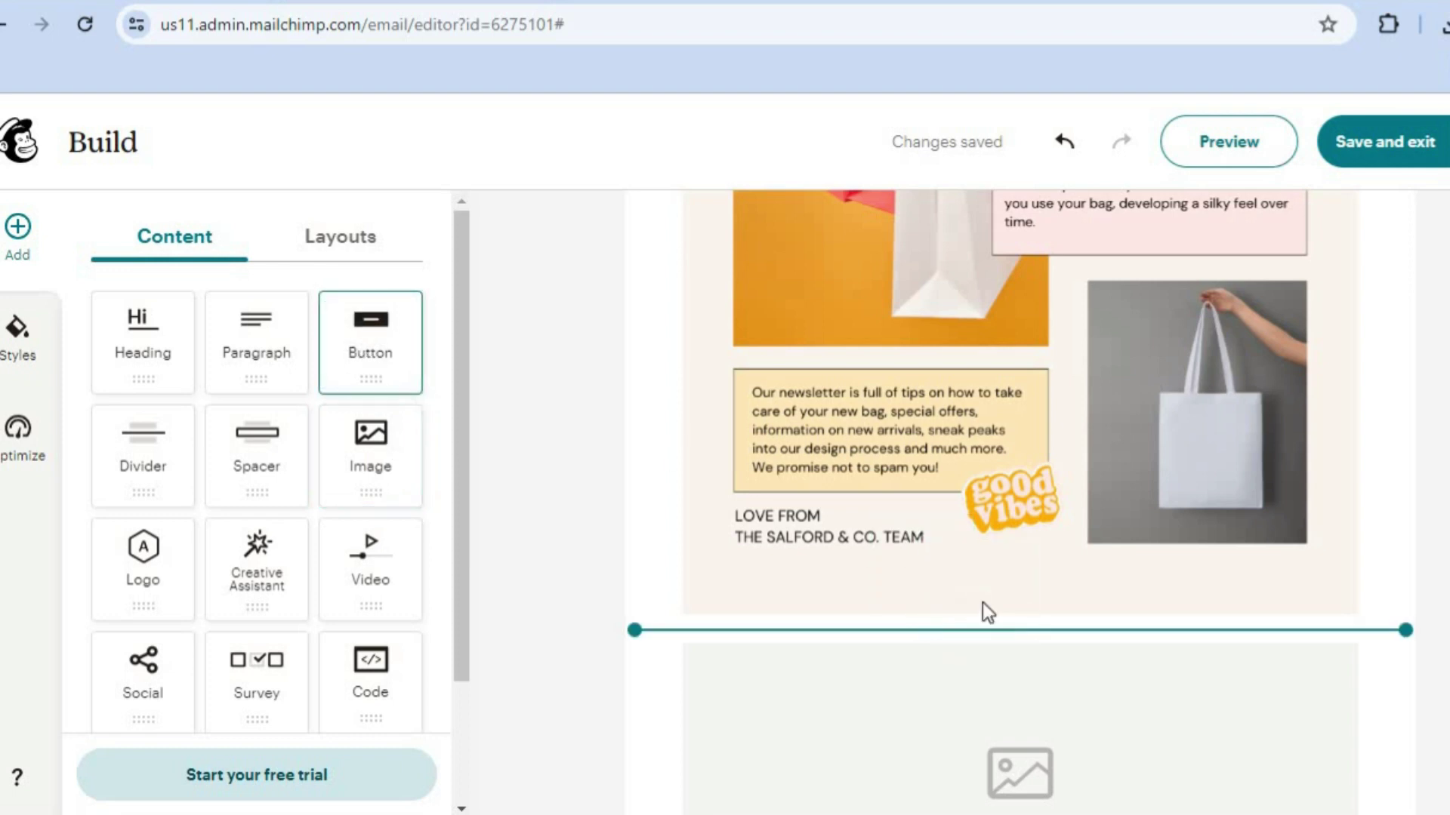
left_click(265, 437)
left_click(367, 532)
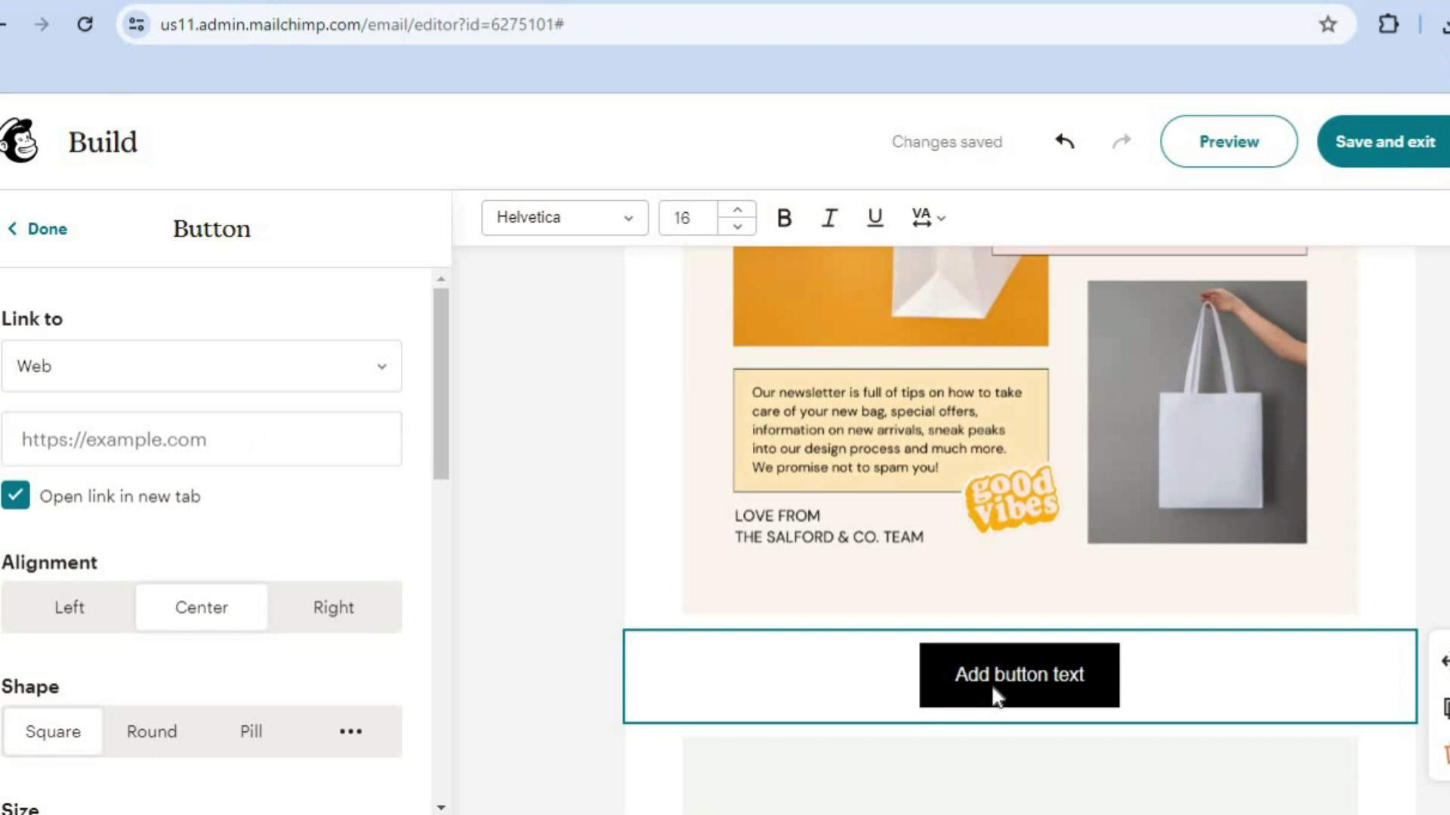
scroll(435, 563, "down", 3)
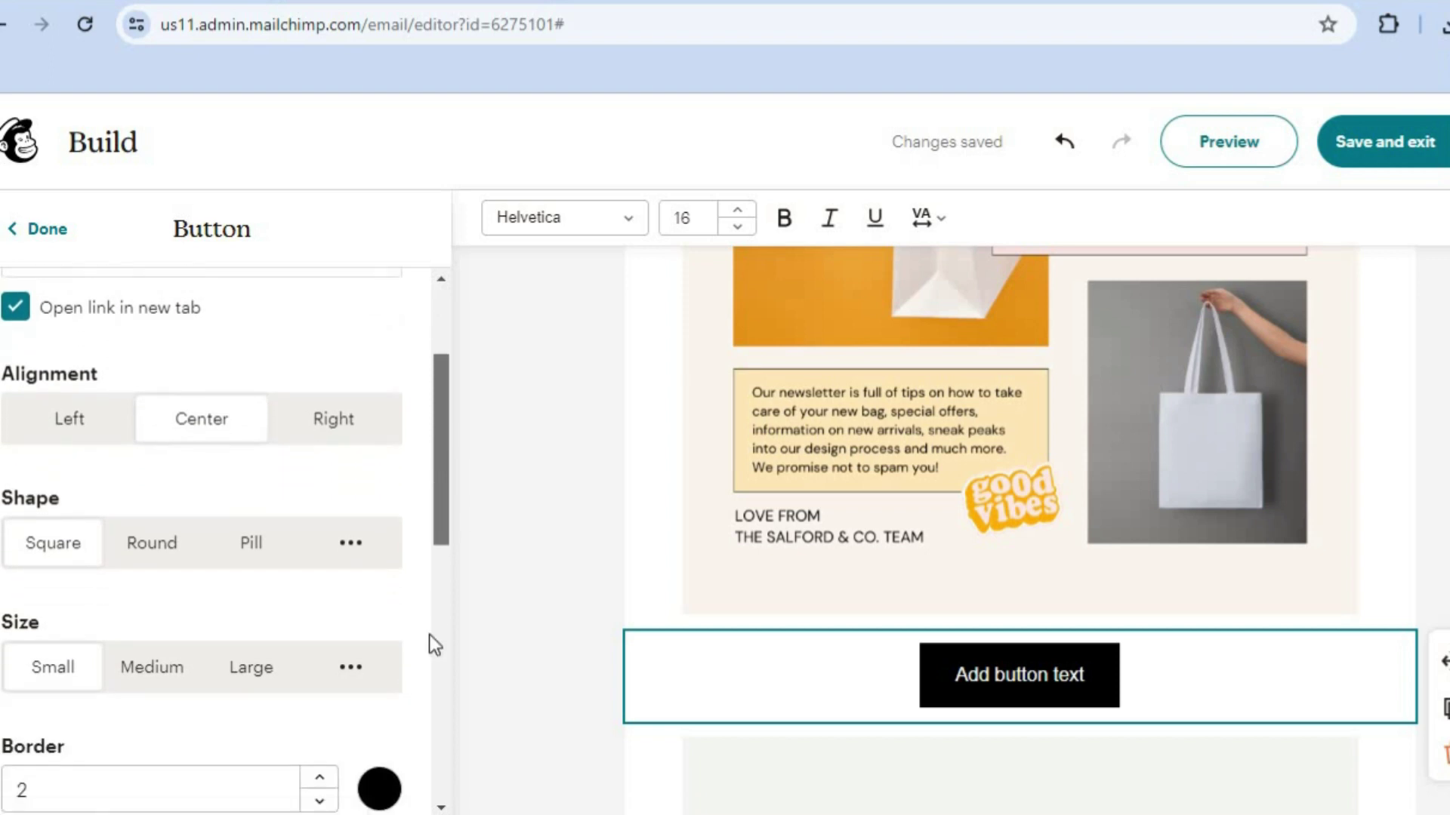
scroll(429, 642, "down", 5)
left_click_drag(441, 650, 450, 405)
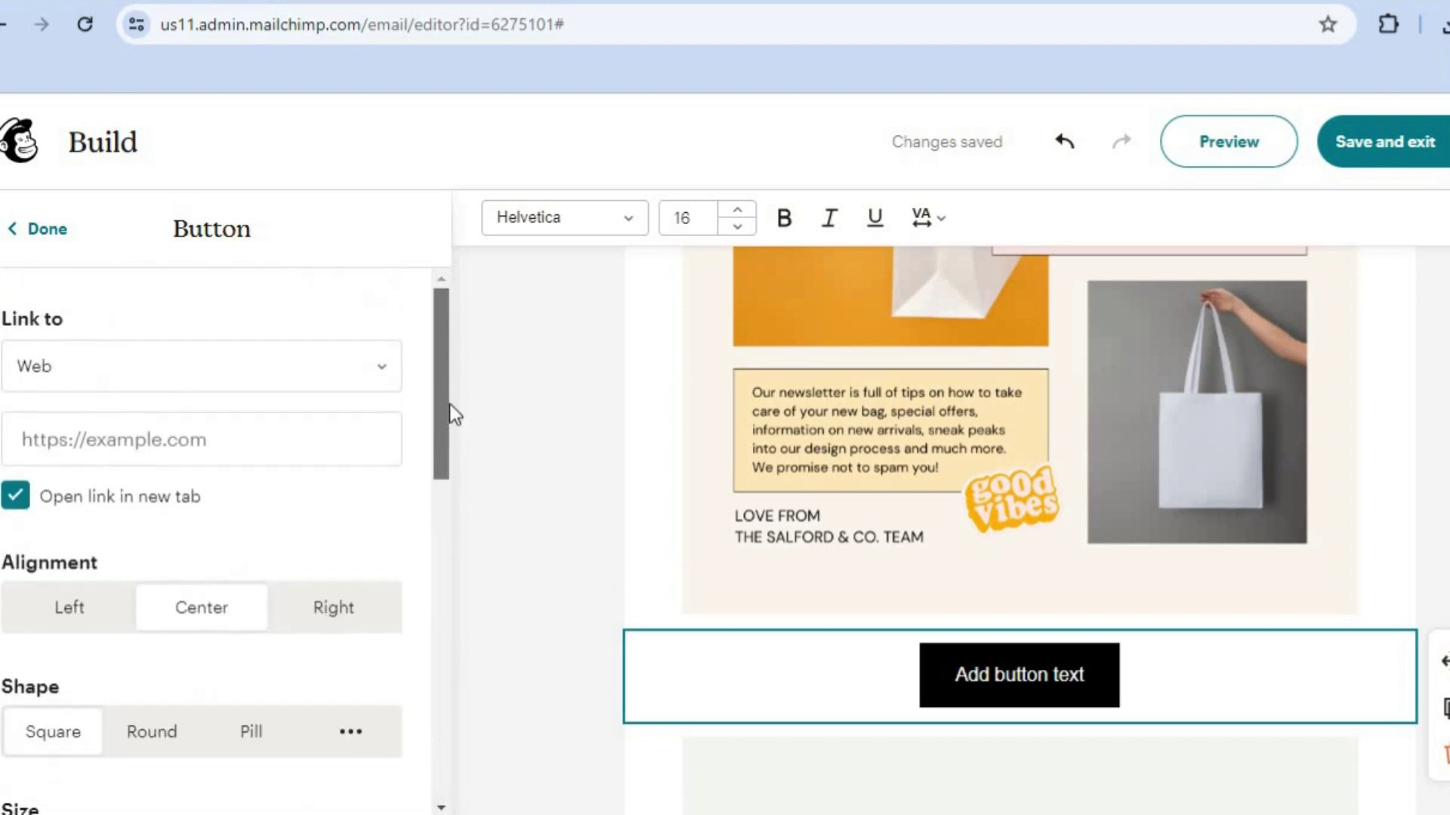
left_click(235, 435)
left_click(547, 523)
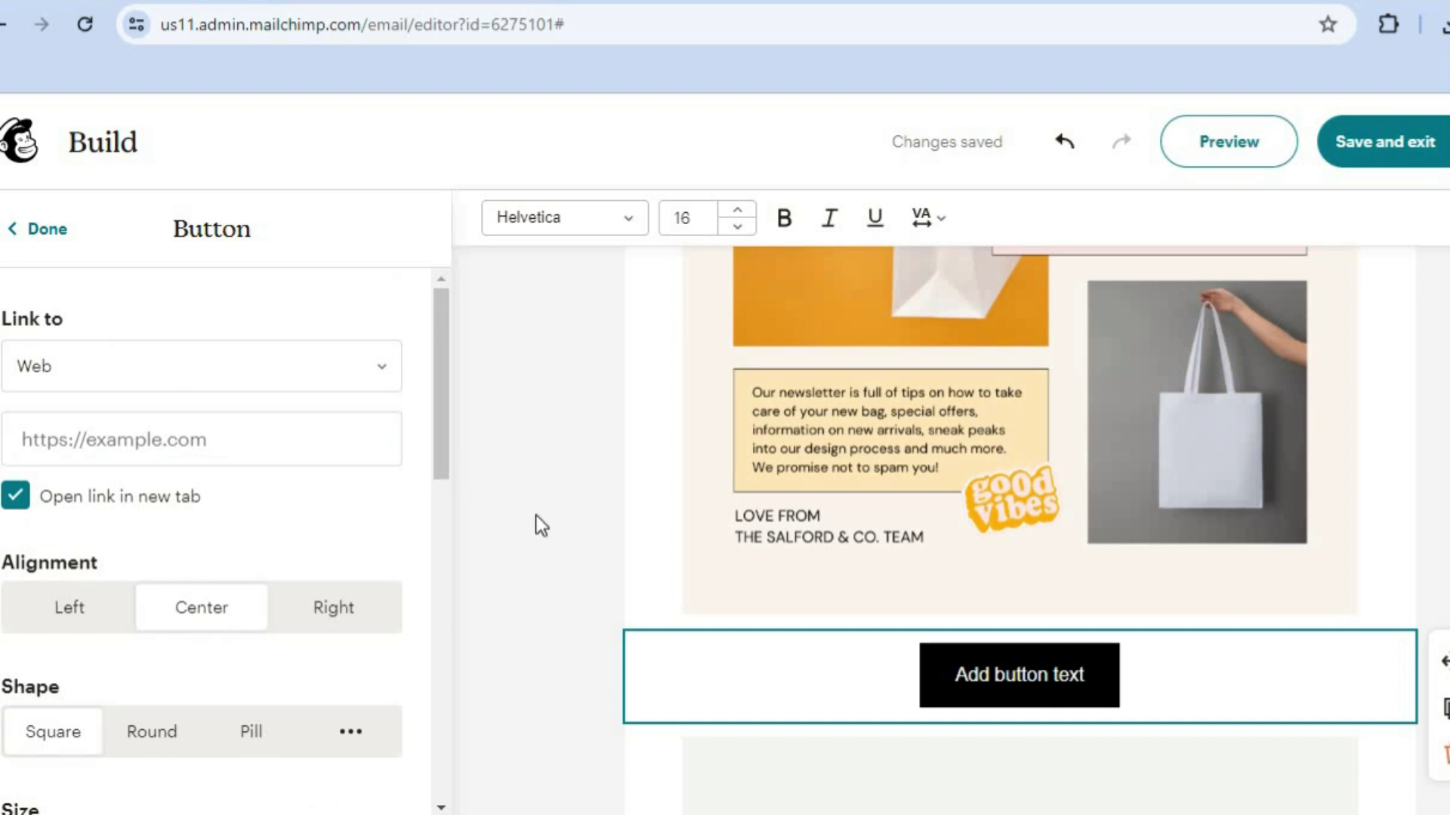
left_click(23, 230)
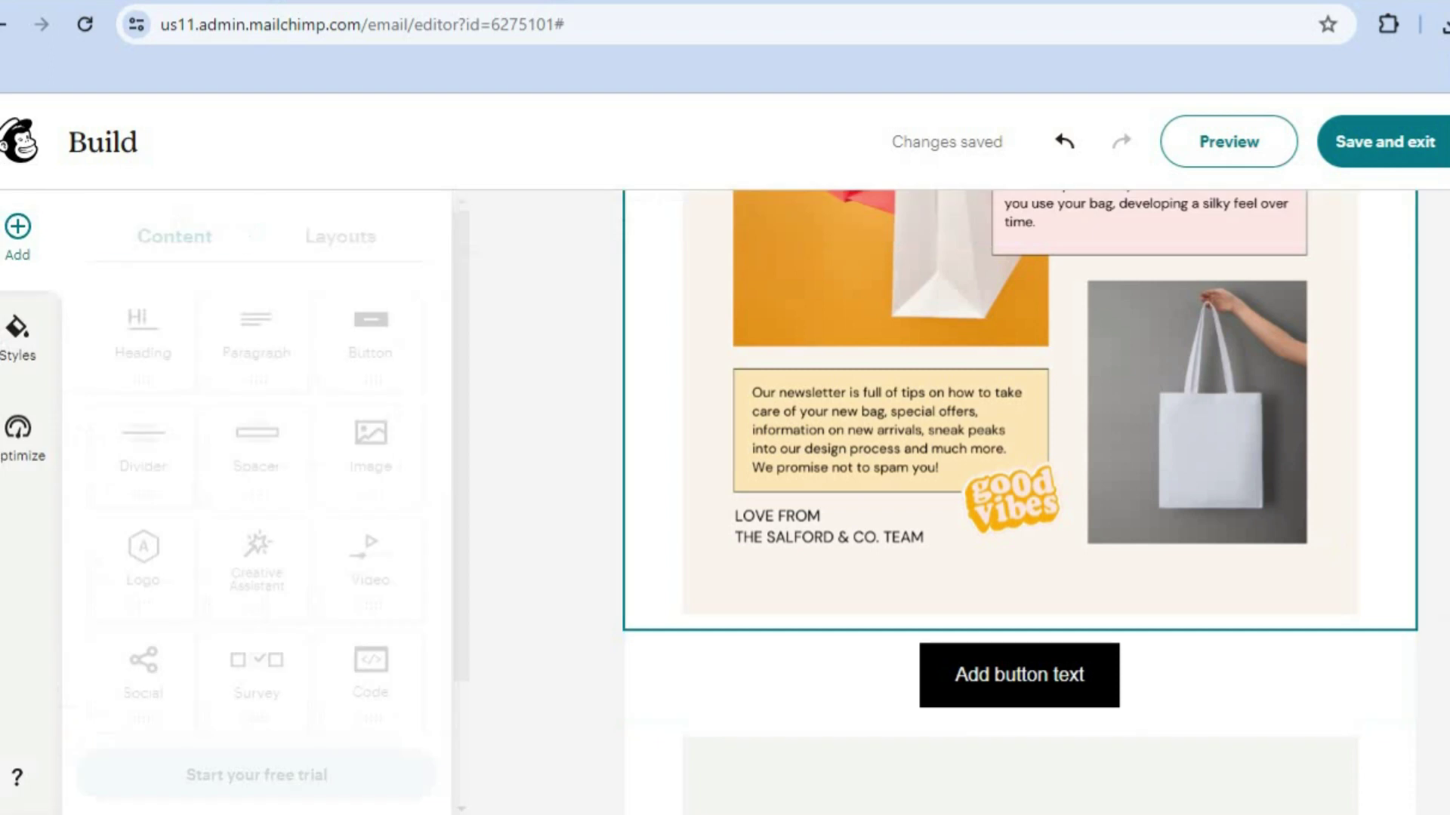
Open the footer text block at the end of the email and look over its padding and dynamic content settings
scroll(931, 469, "down", 6)
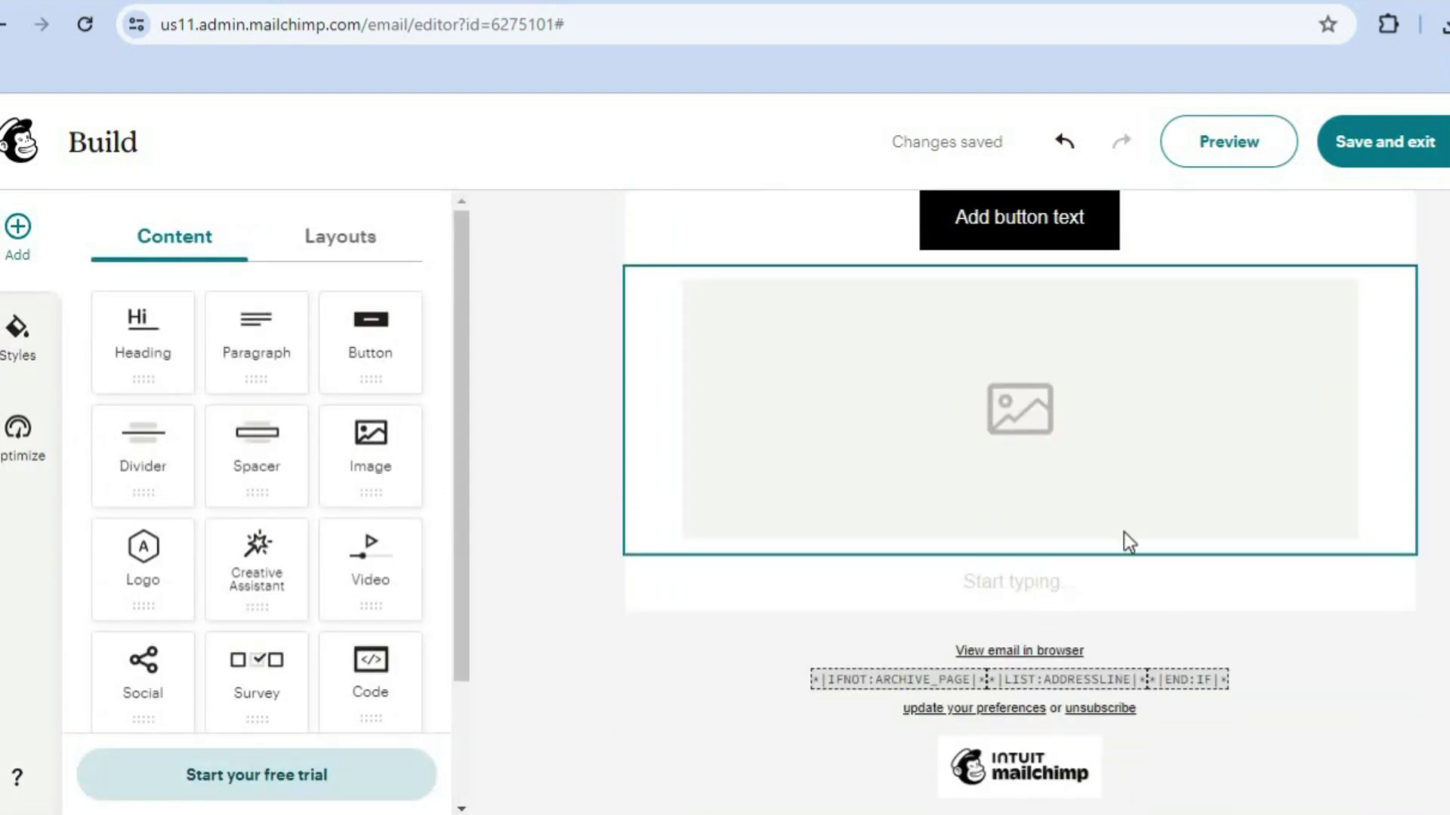
left_click(1128, 643)
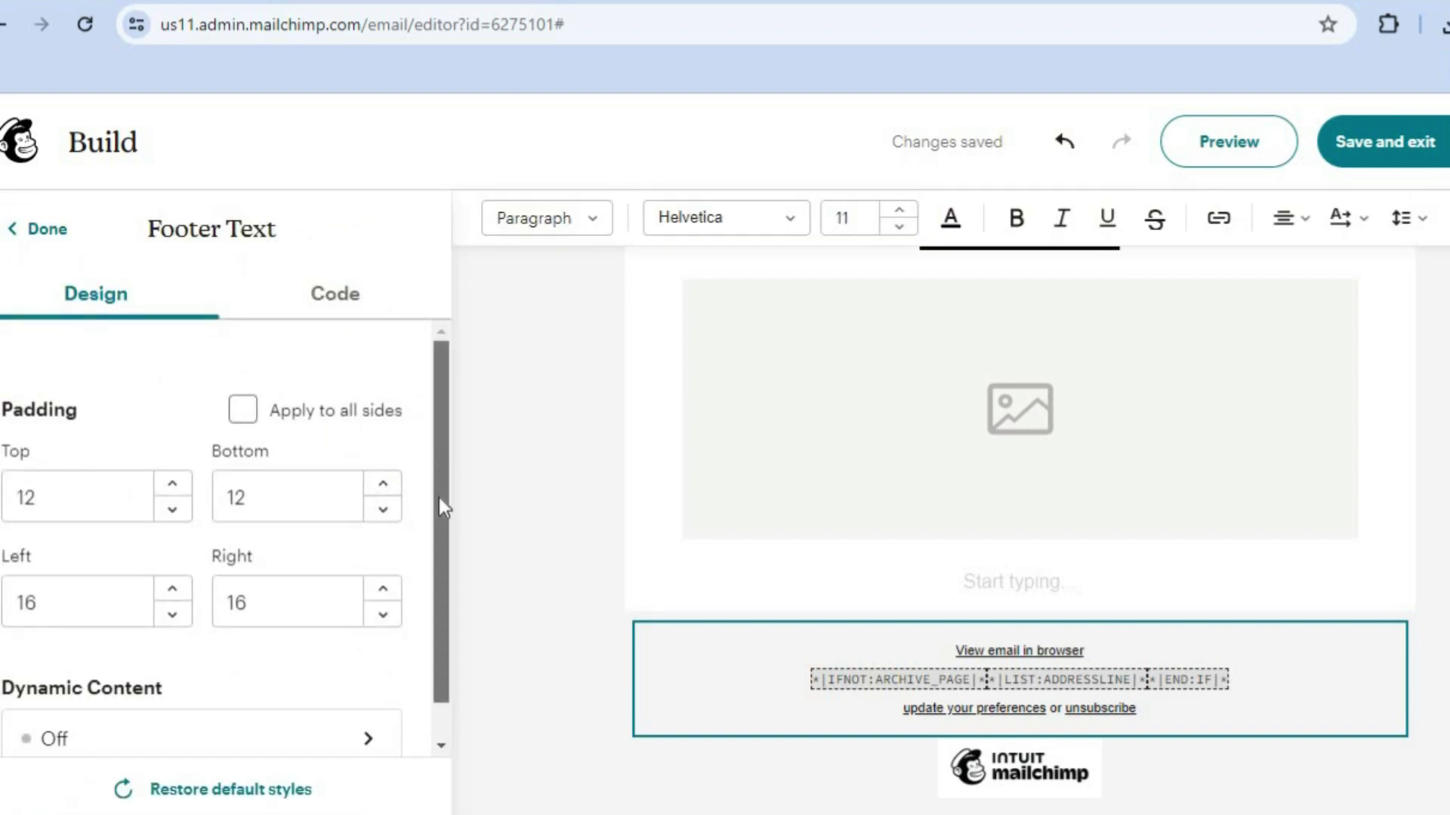
left_click_drag(438, 497, 438, 641)
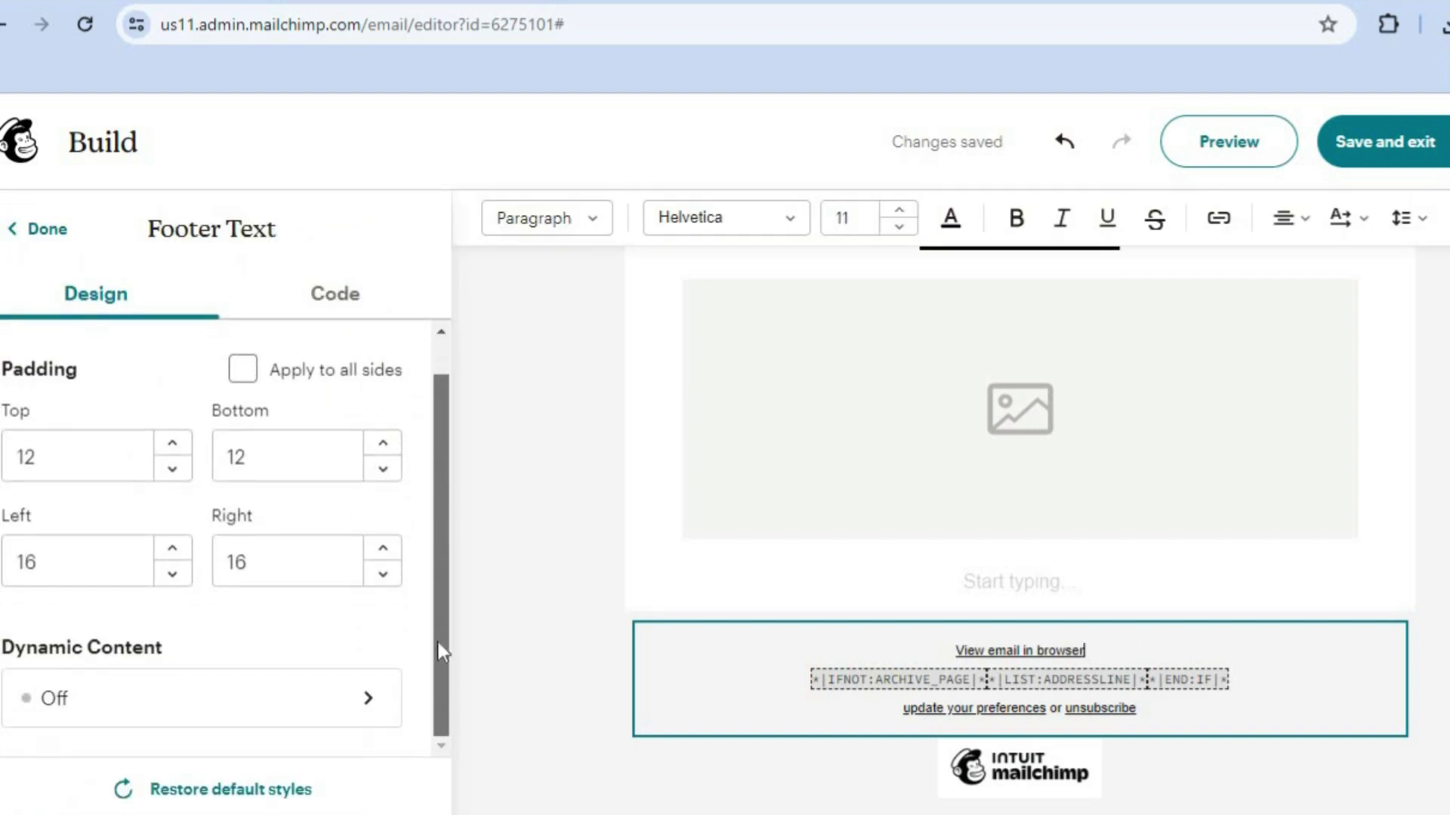
Remove the empty image placeholder block below the button
left_click(872, 433)
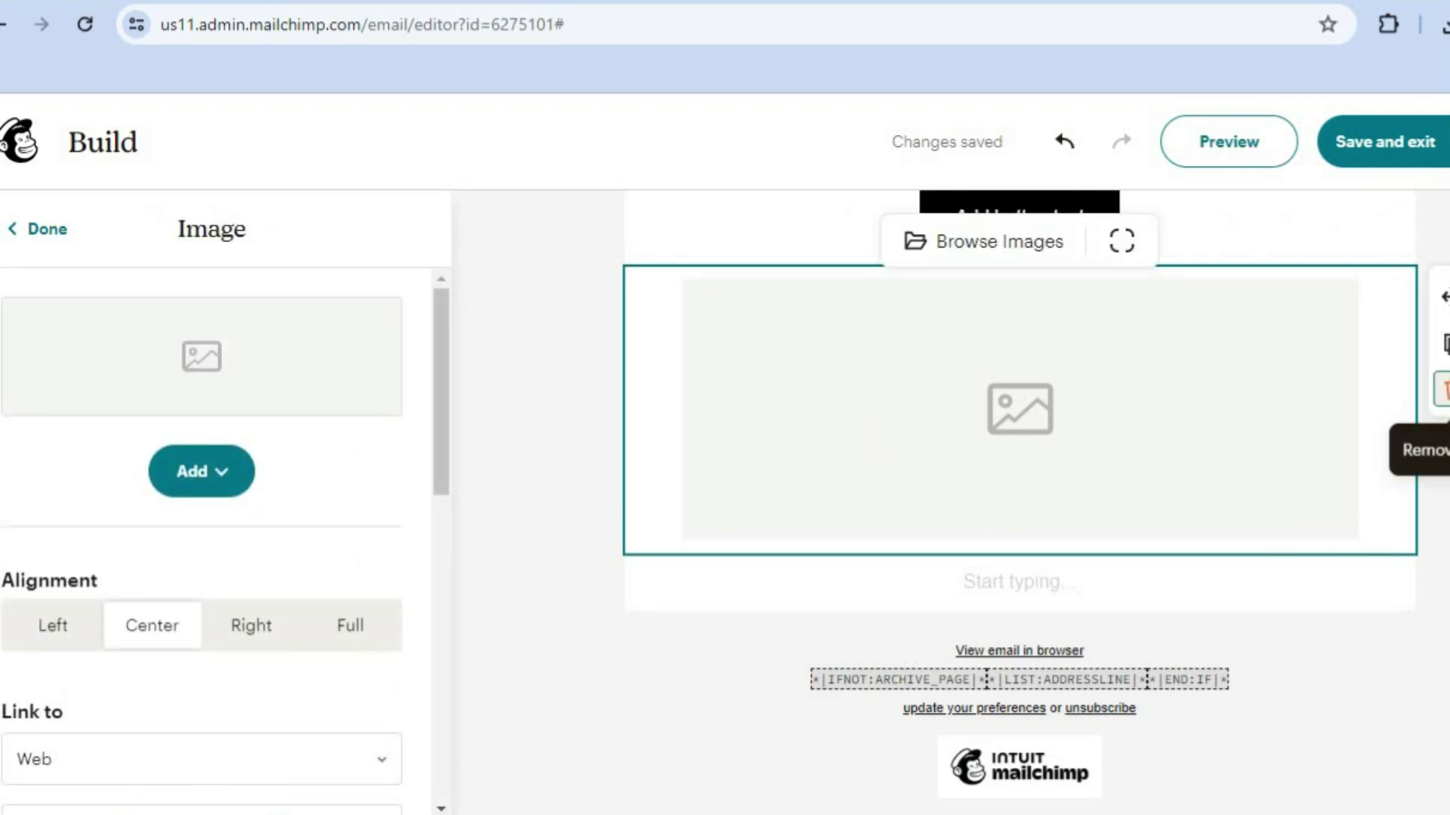
left_click(1443, 391)
scroll(1019, 453, "up", 15)
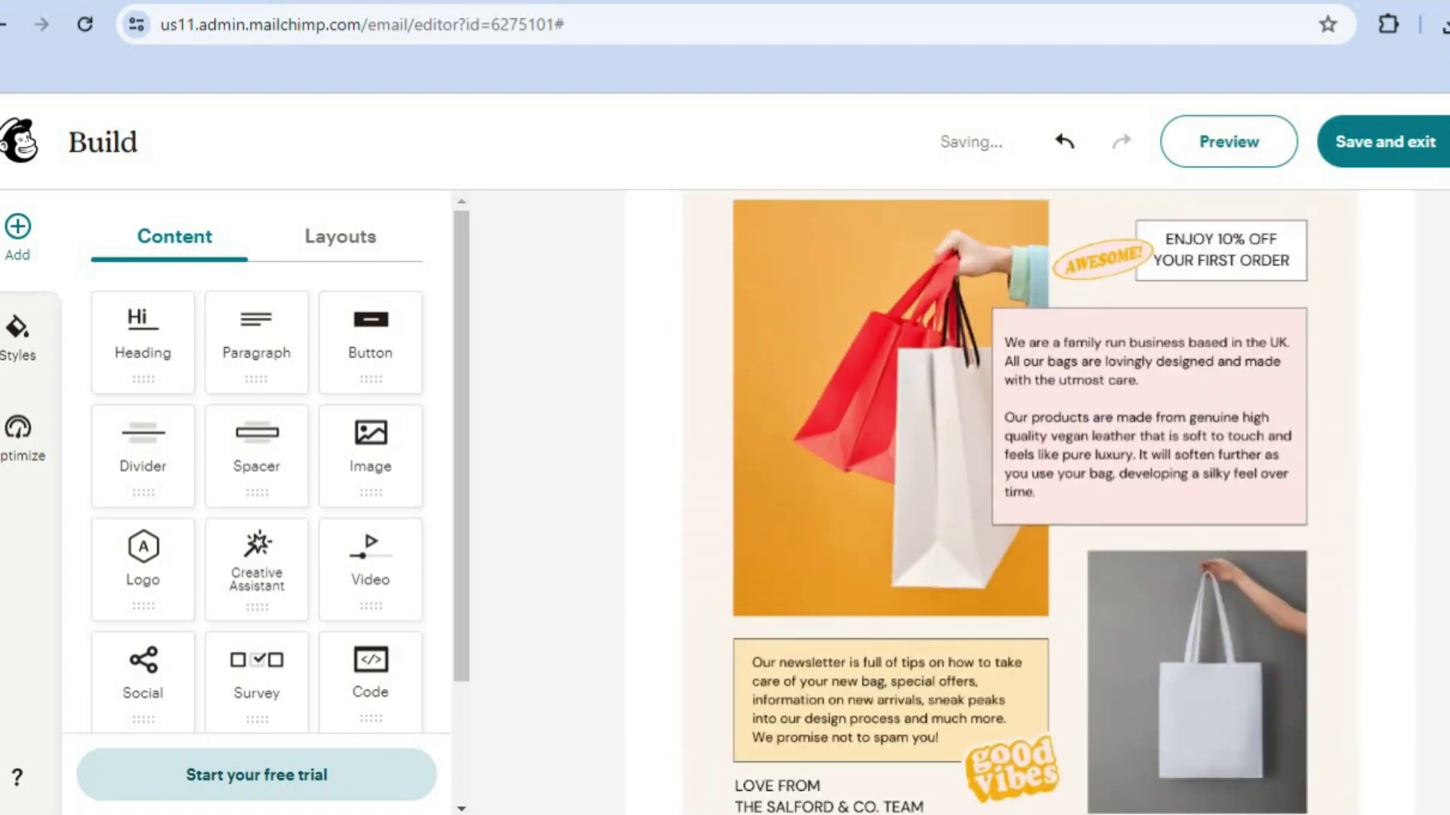
scroll(1013, 502, "up", 4)
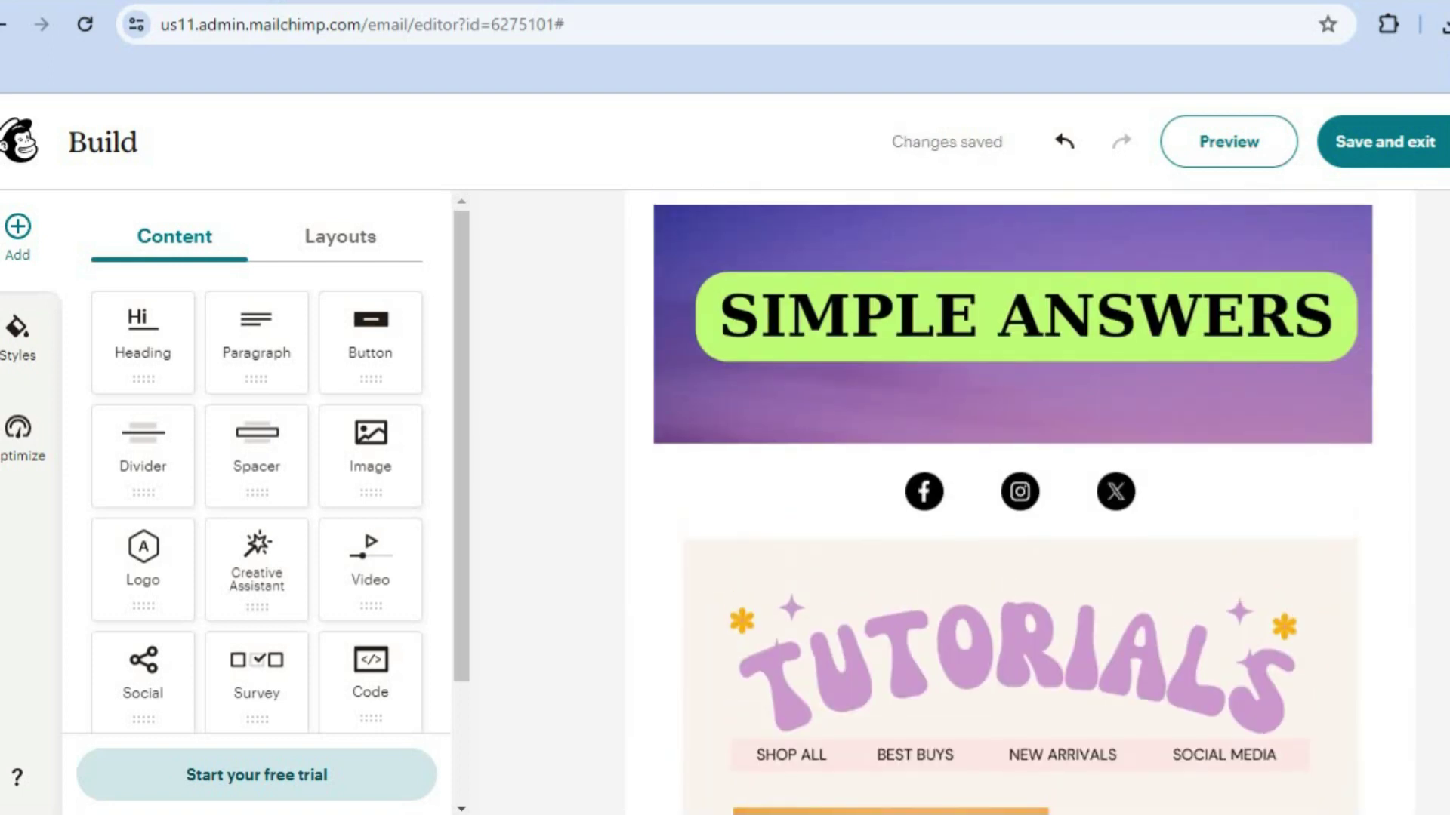
Preview the email in its desktop and mobile versions and return to the email builder
left_click(1230, 141)
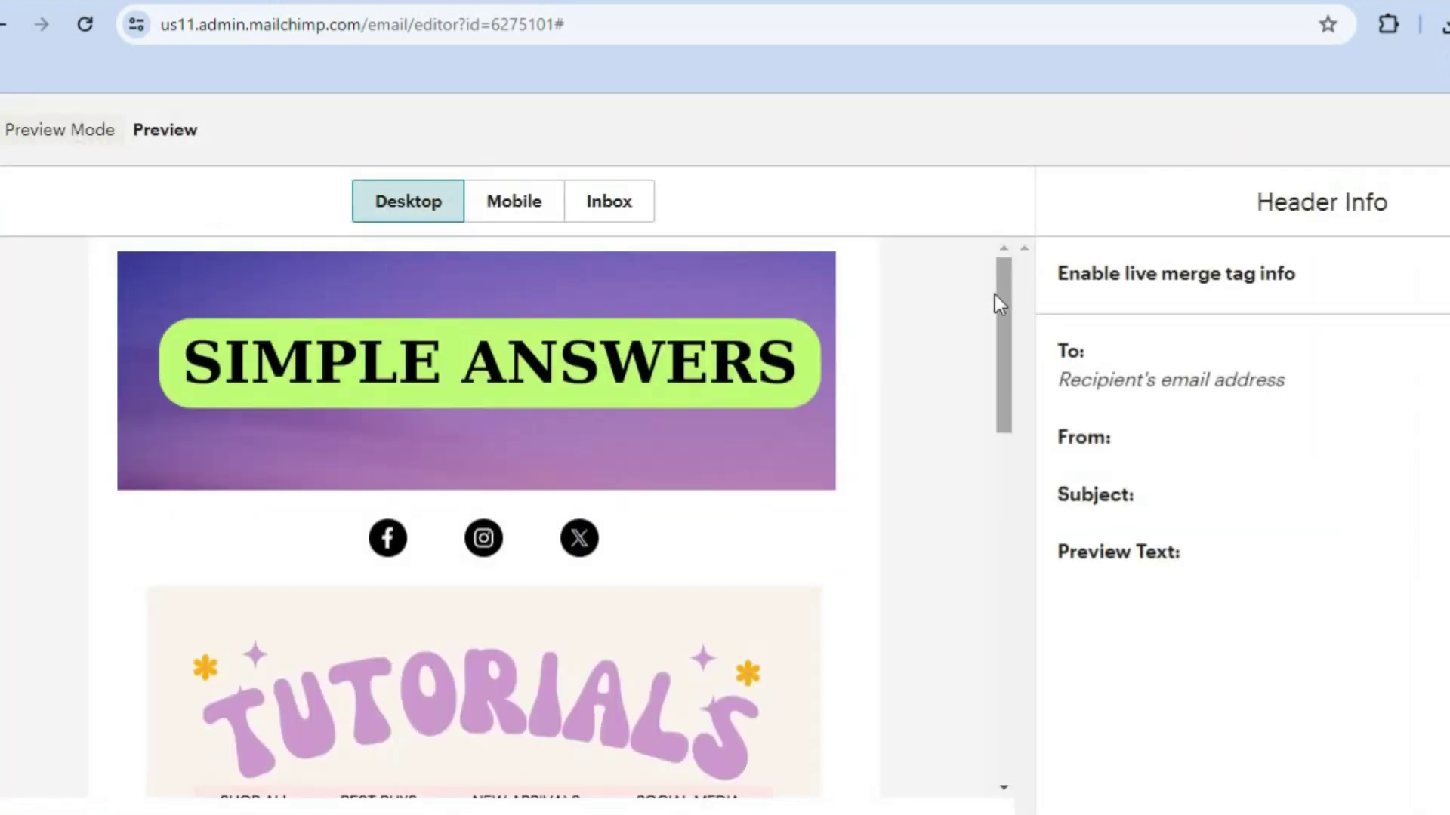
left_click_drag(1002, 297, 996, 181)
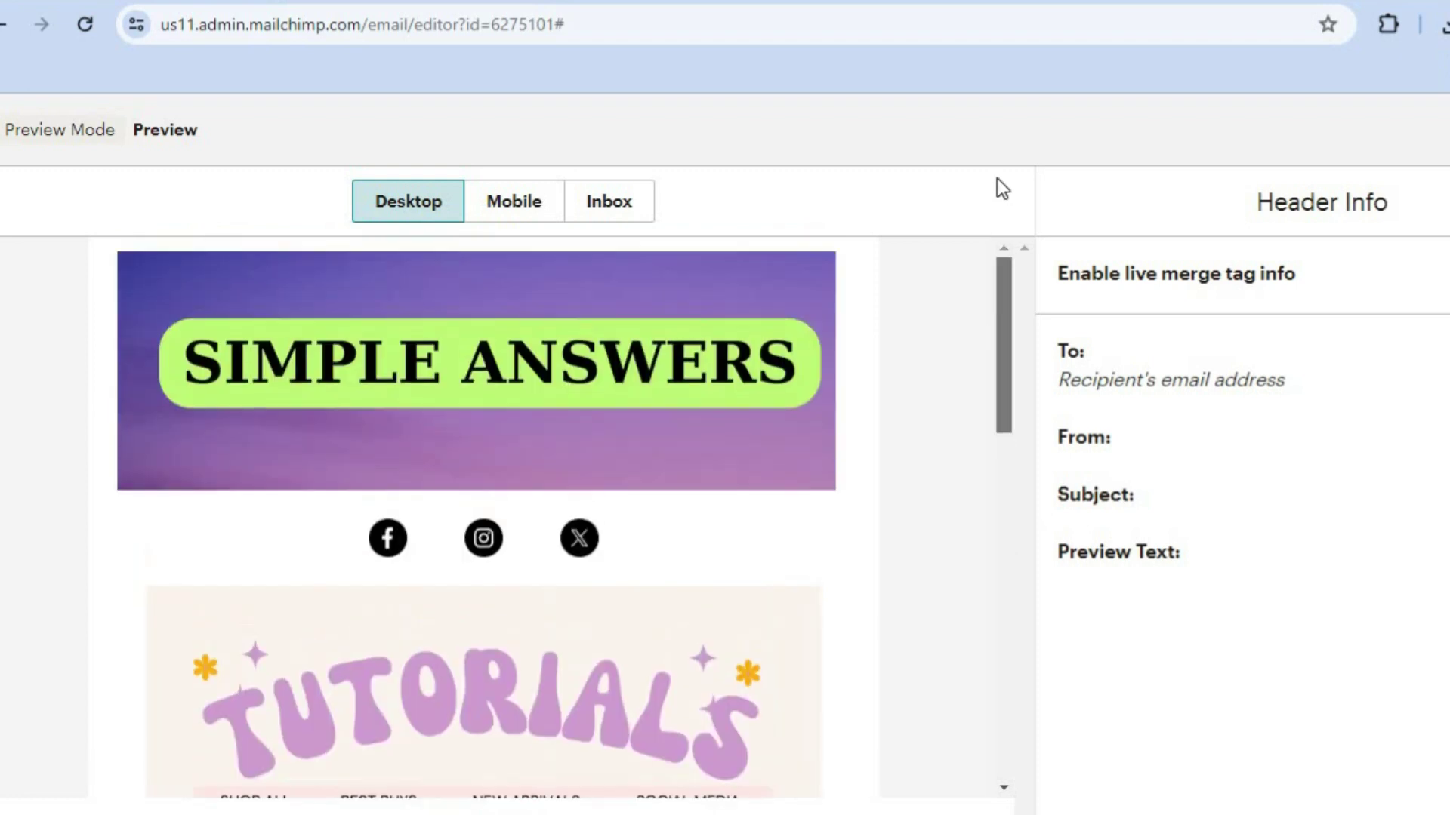
left_click(516, 209)
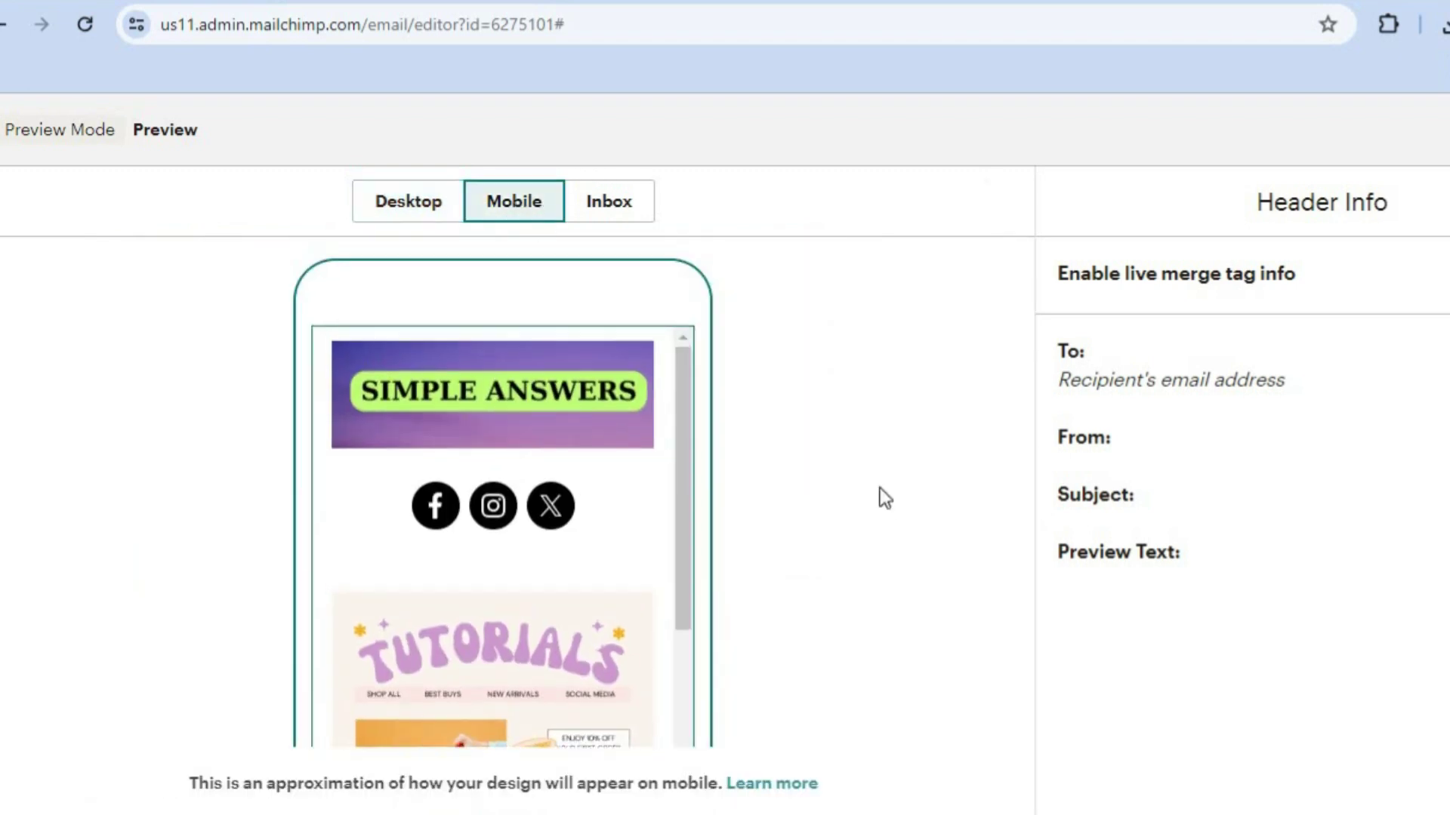
left_click_drag(678, 633, 683, 336)
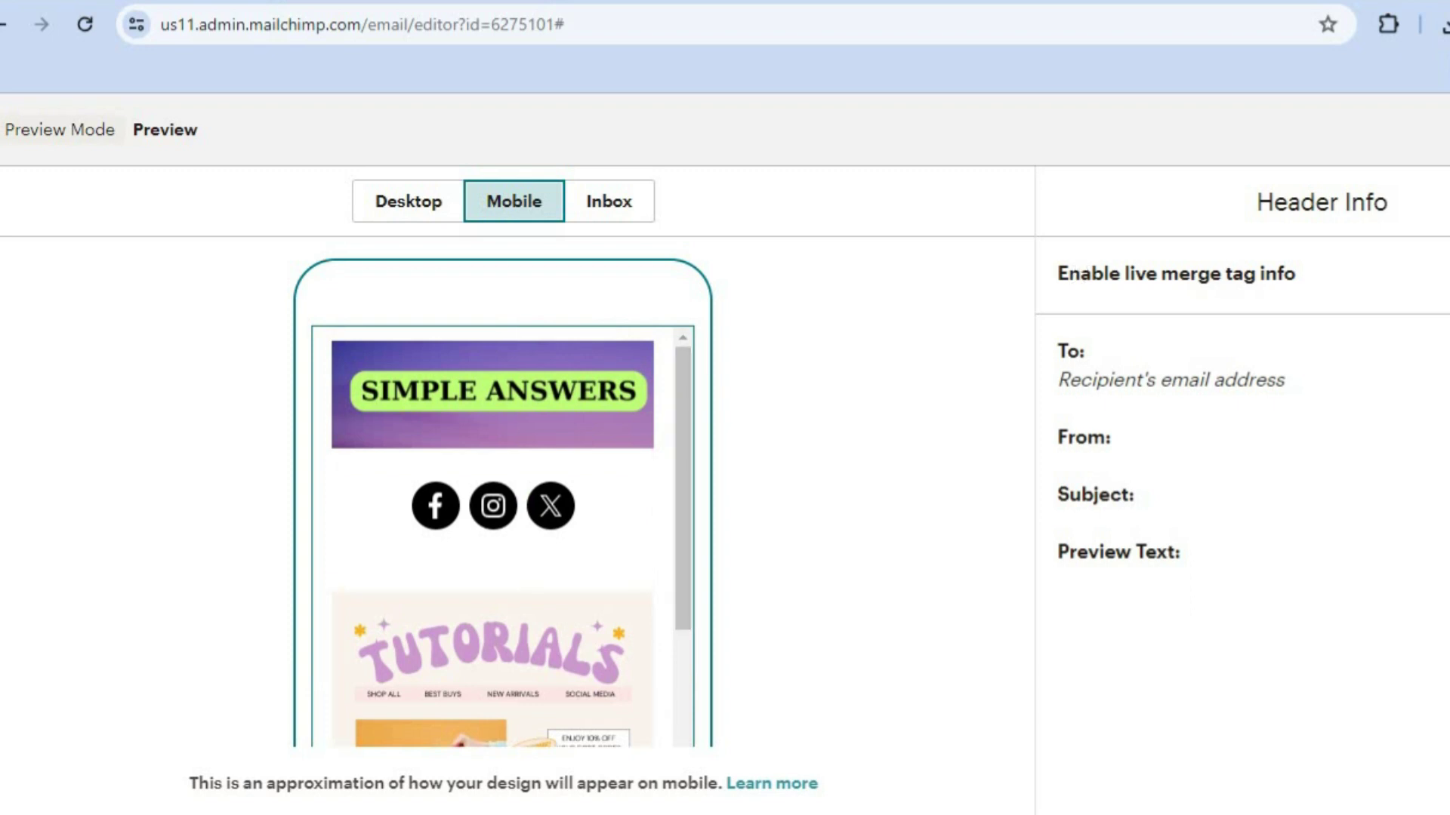
left_click(1442, 129)
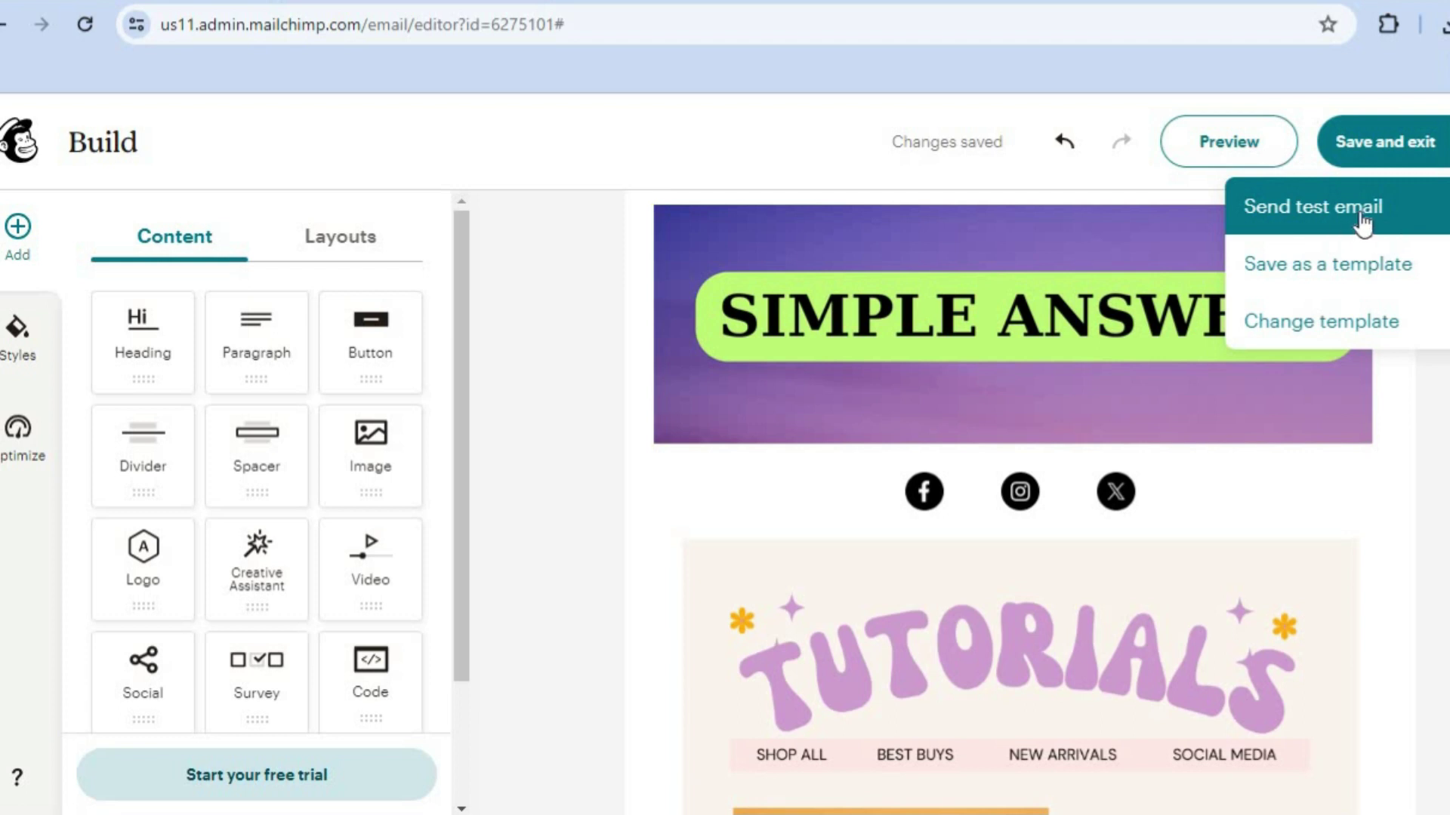
Save and exit the email design, and check the campaign's recipient options without importing contacts
left_click(1398, 145)
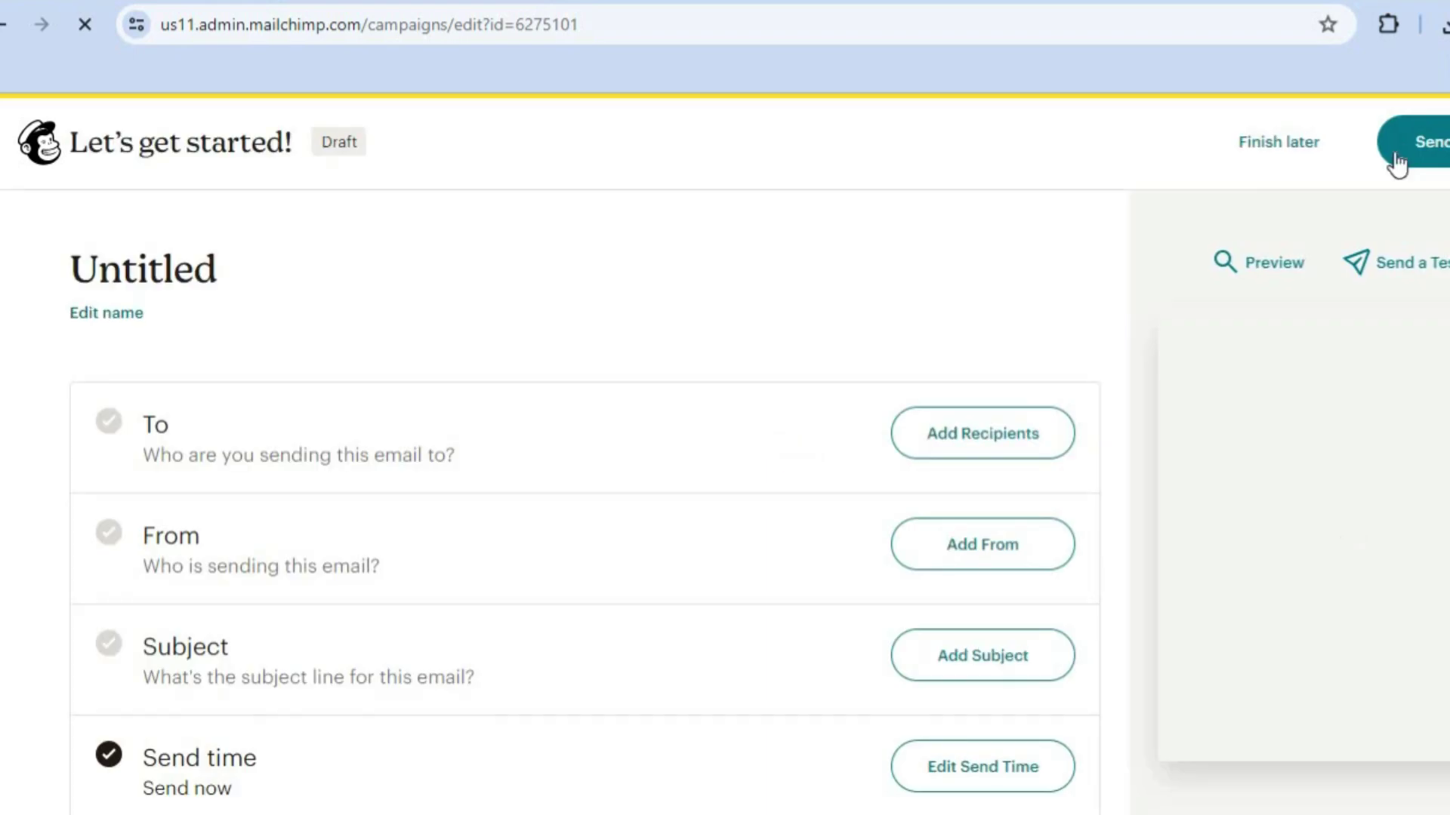
scroll(1096, 326, "down", 1)
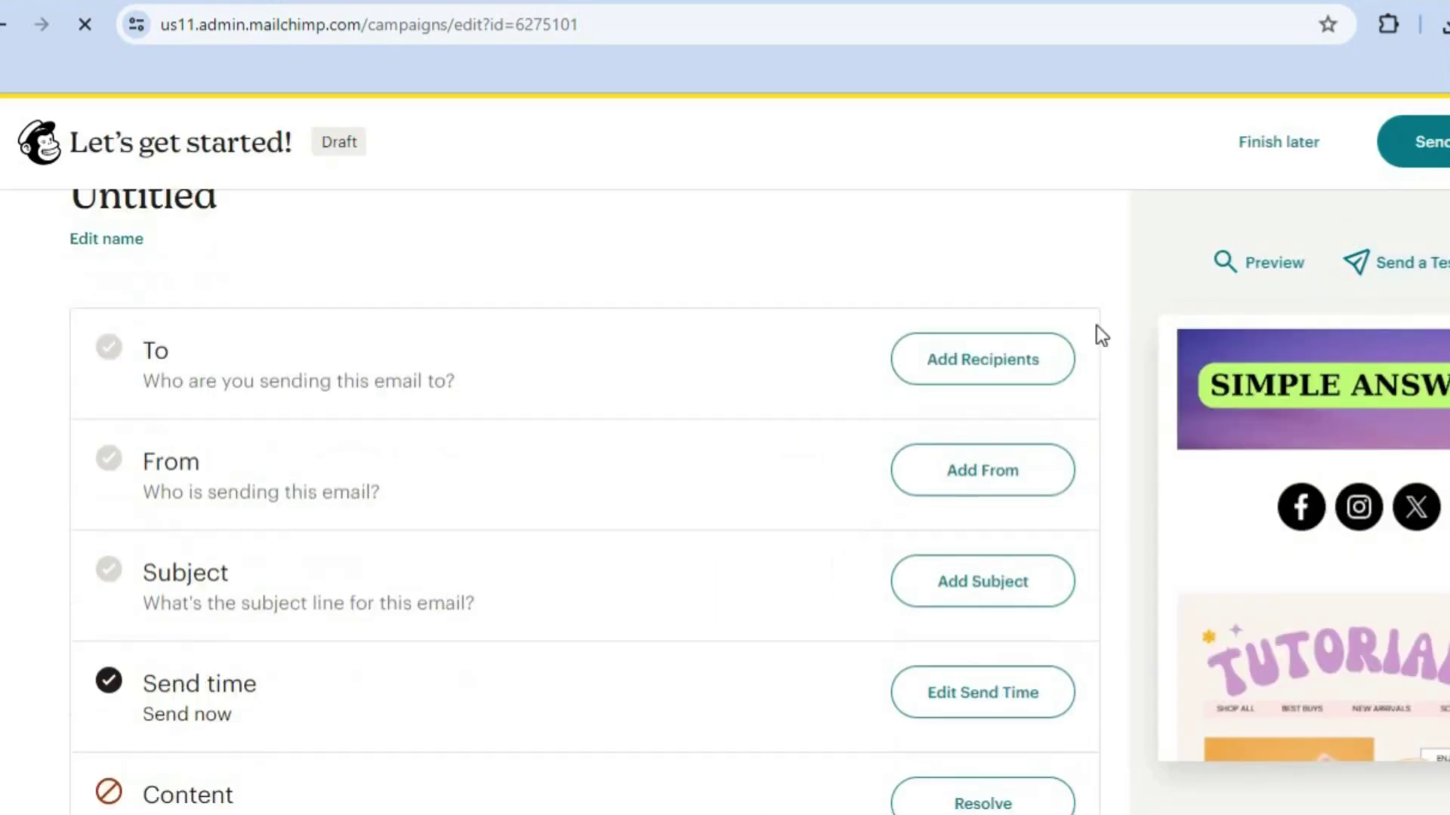
left_click(975, 347)
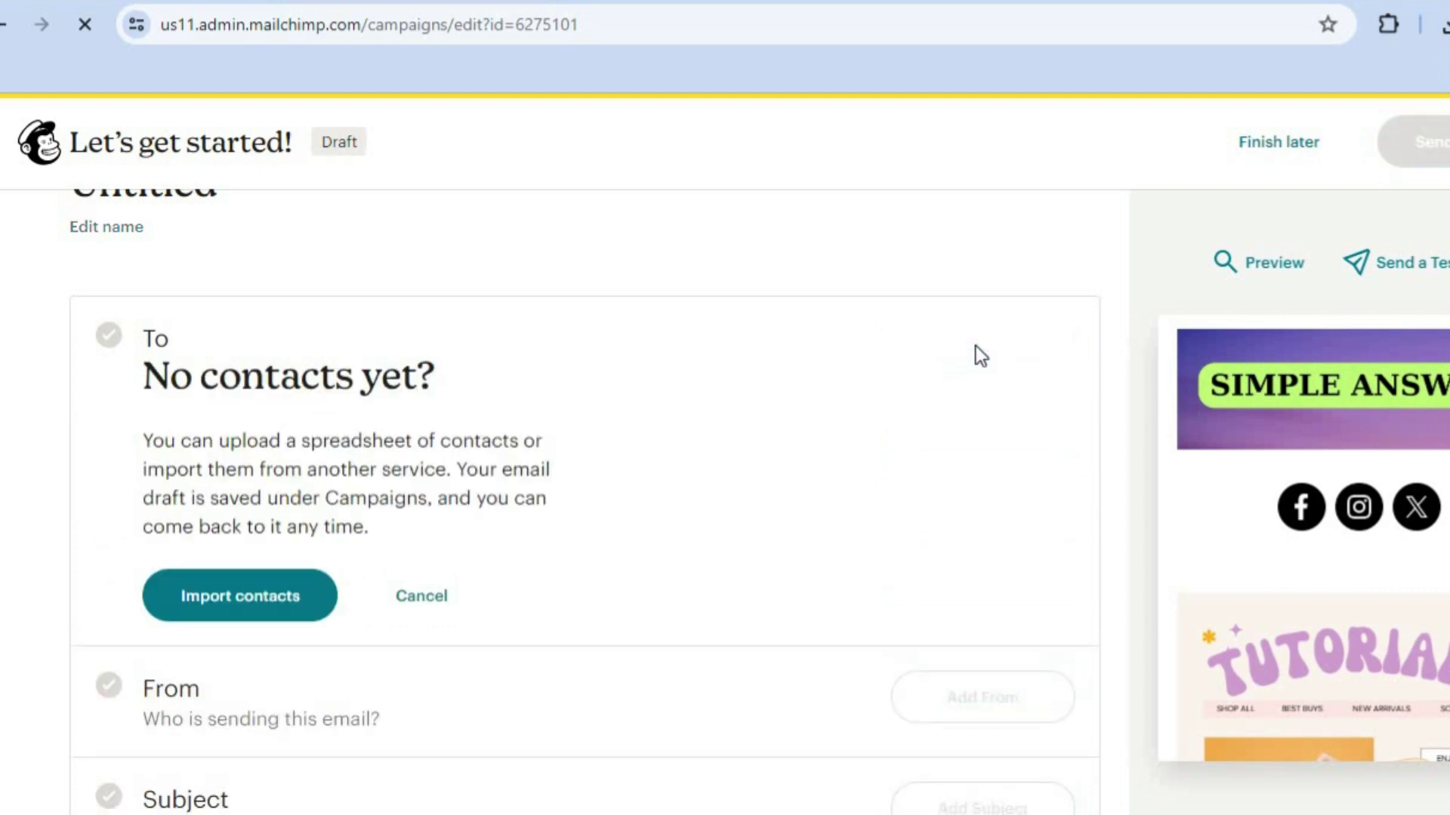
left_click(427, 598)
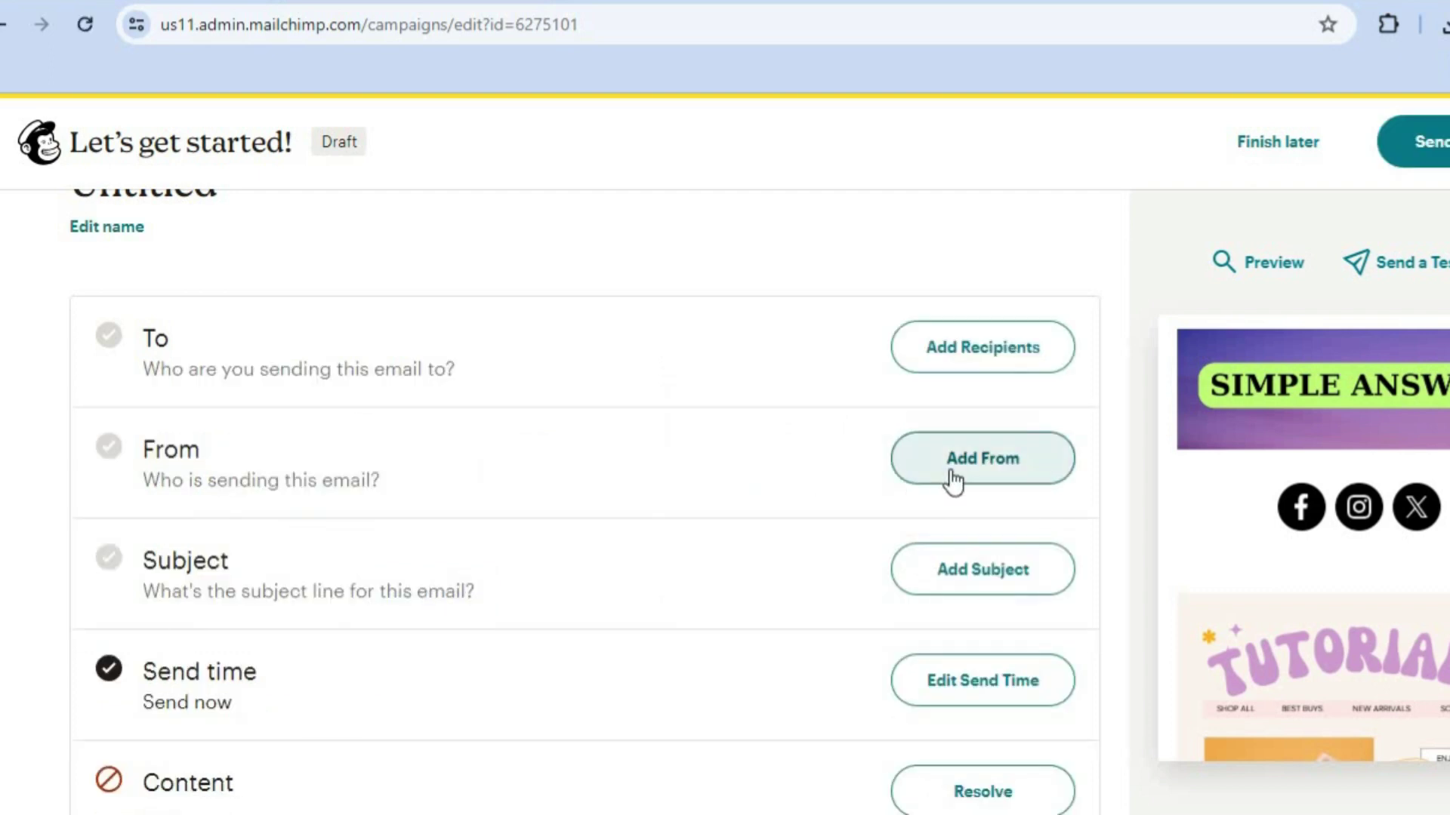
Look over the Name and Email Address fields in the campaign's From section and leave them without saving
left_click(953, 479)
left_click(410, 619)
left_click(647, 610)
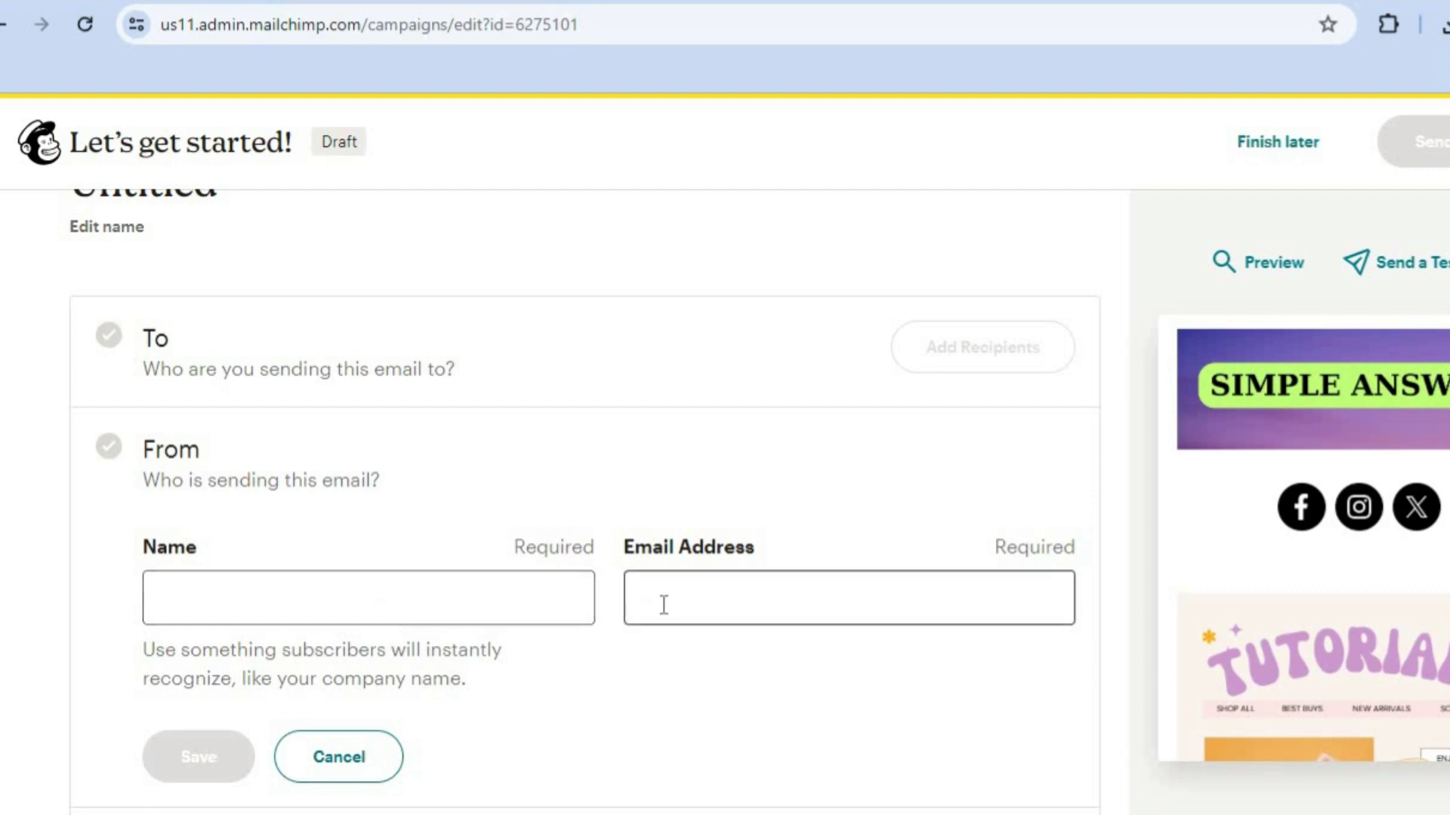
left_click(362, 757)
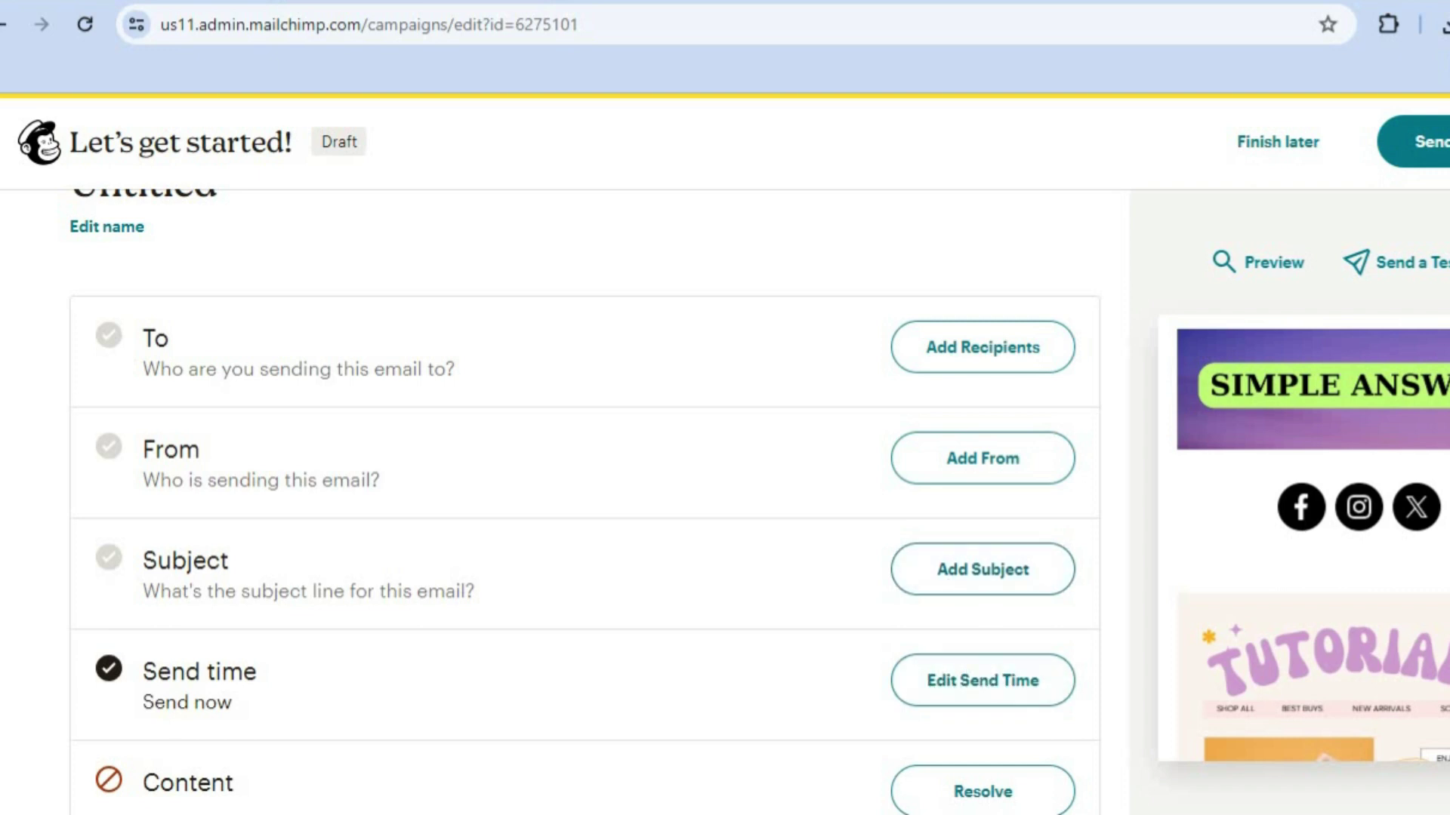
Review the campaign's subject, send time and content sections, along with the email link and social post options
scroll(585, 502, "down", 4)
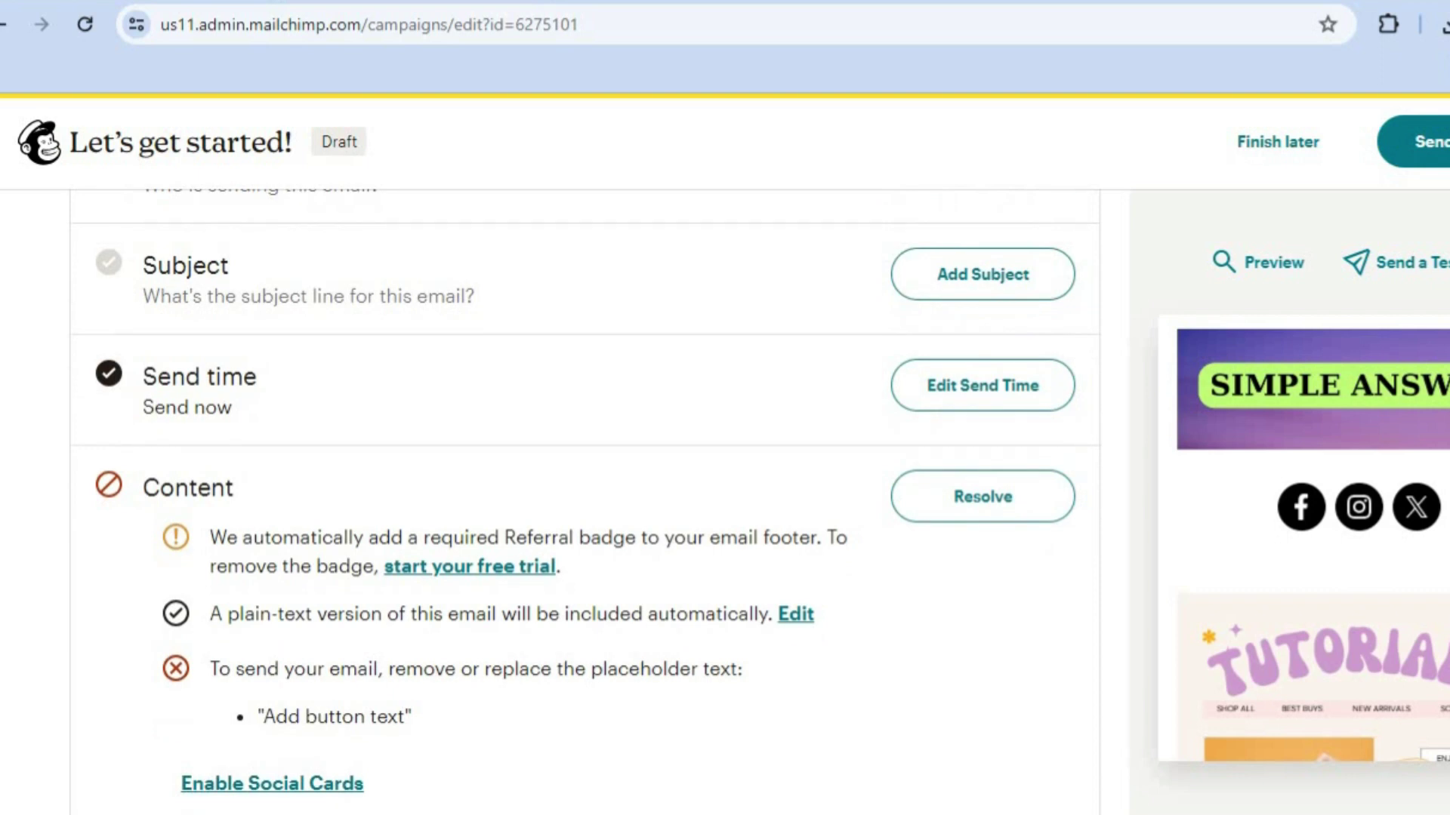
scroll(586, 502, "down", 2)
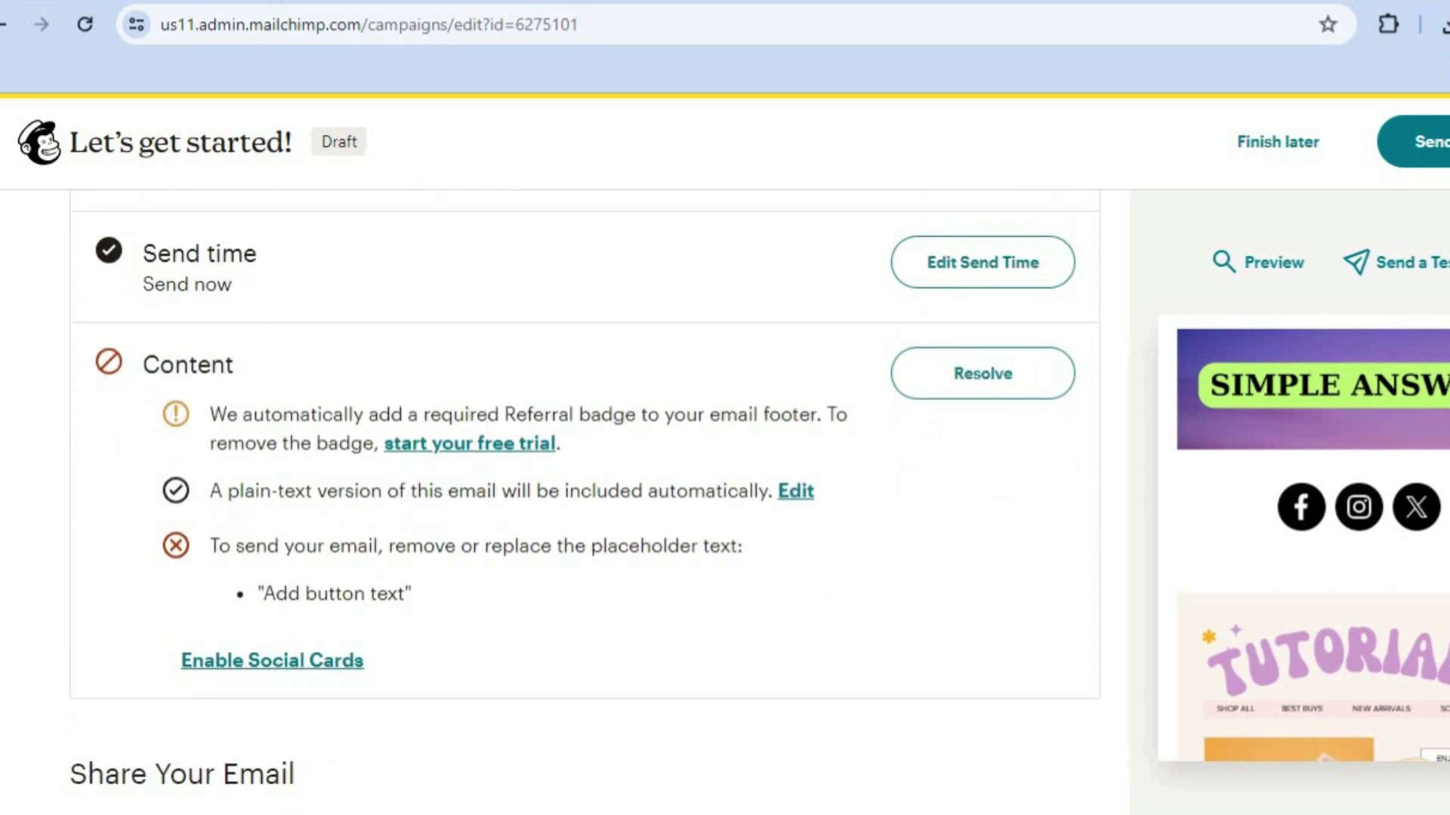
scroll(585, 503, "down", 5)
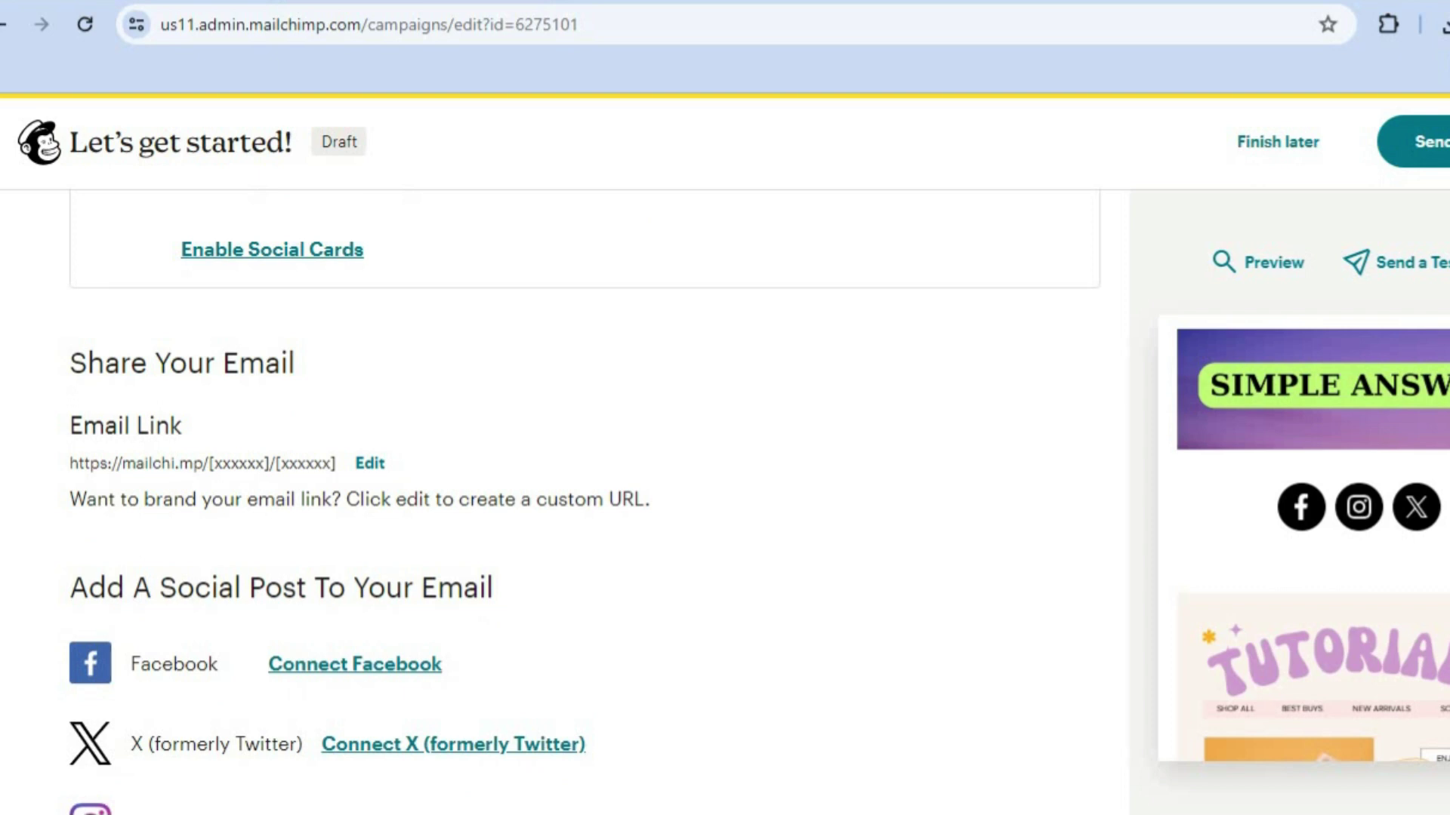